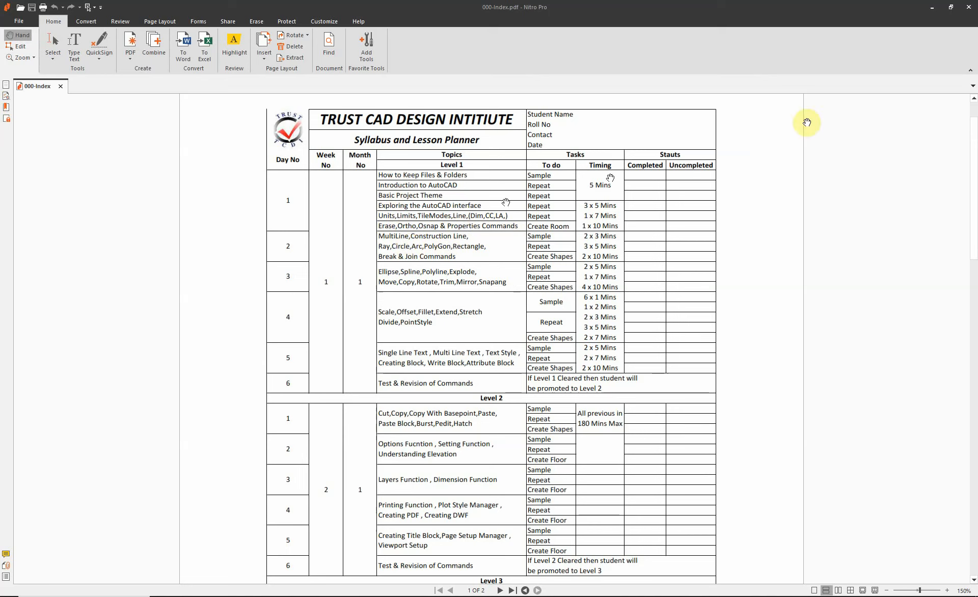
# Minimize the syllabus PDF, switch to AutoCAD and maximize the Drawing1 window
pyautogui.click(950, 13)
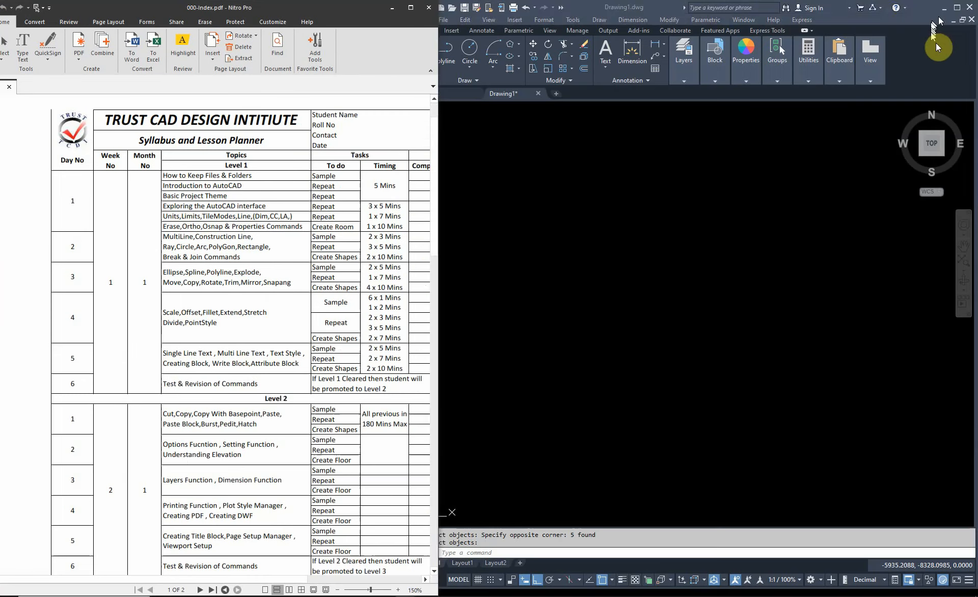
pyautogui.click(957, 7)
pyautogui.moveTo(185, 227); pyautogui.dragTo(225, 362, button='middle')
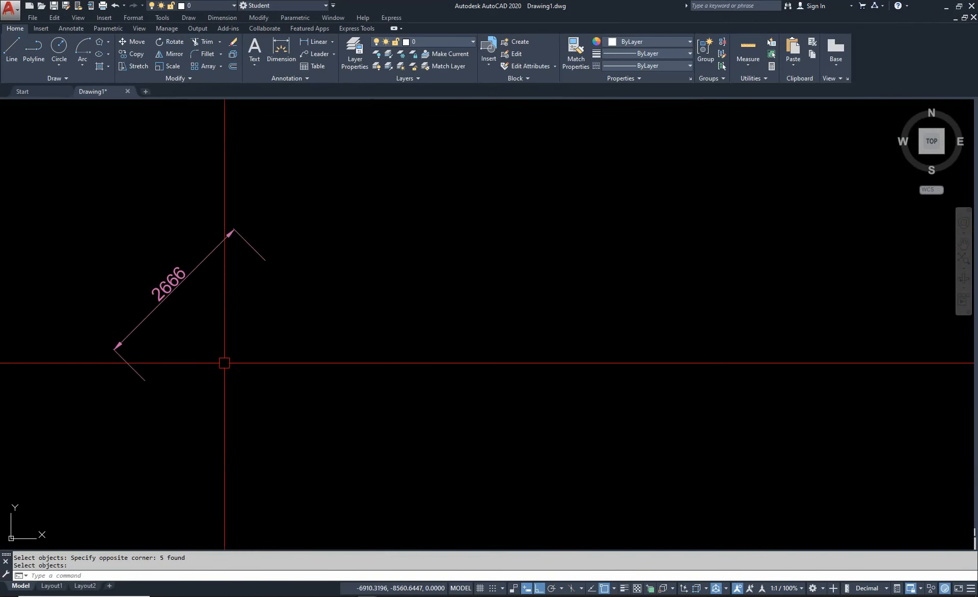
pyautogui.scroll(2, 255, 290)
pyautogui.scroll(-4, 129, 277)
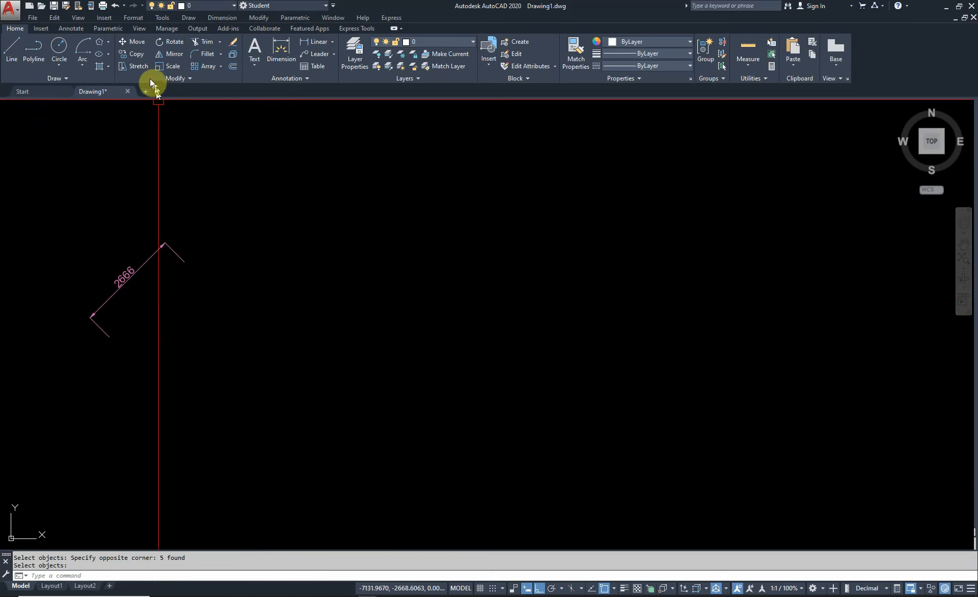
# Examine the ways to start the Arc command and the list of arc construction methods it offers
pyautogui.click(194, 21)
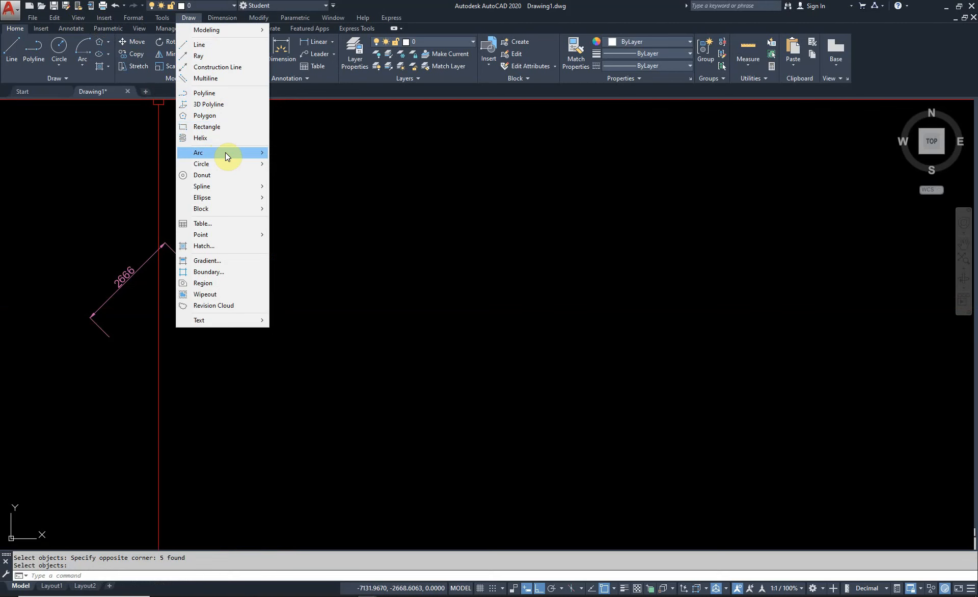
pyautogui.moveTo(225, 153)
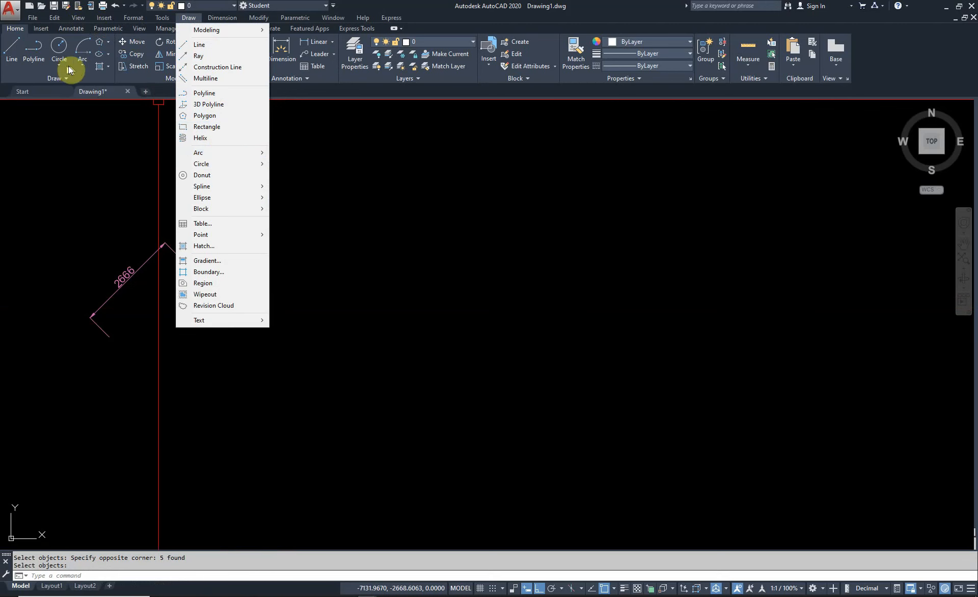
pyautogui.click(81, 66)
pyautogui.click(82, 66)
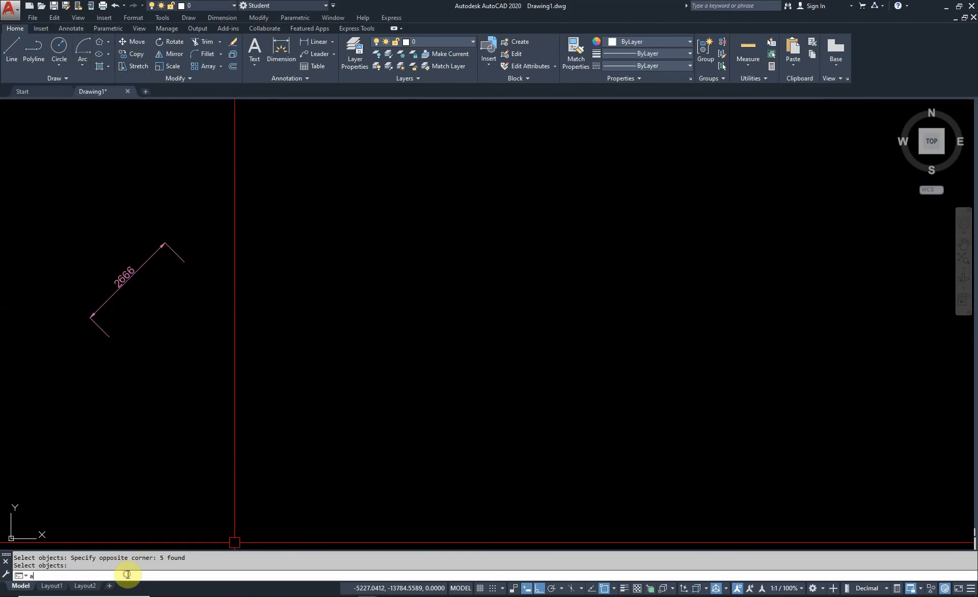
pyautogui.press('Return')
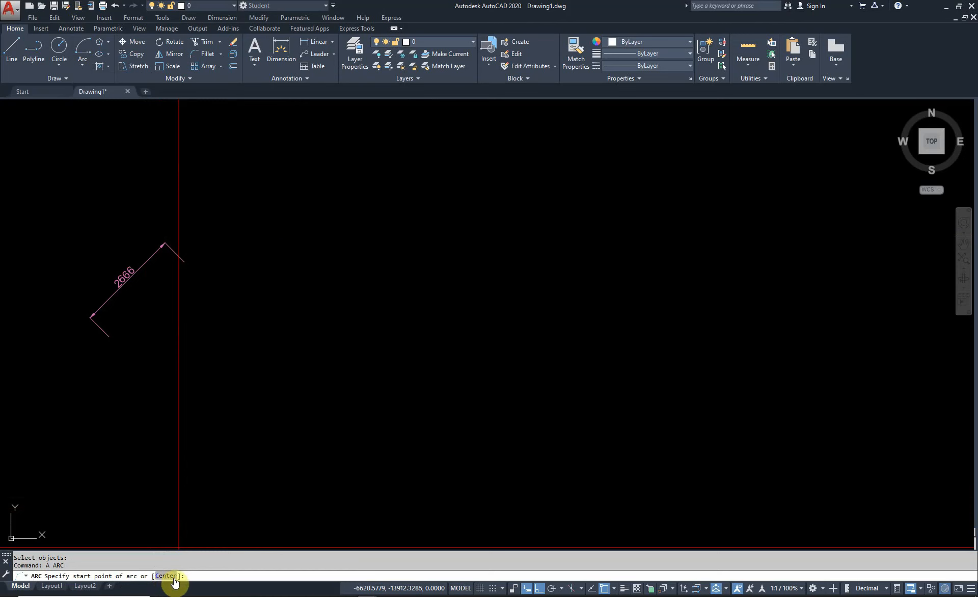
pyautogui.press('Escape')
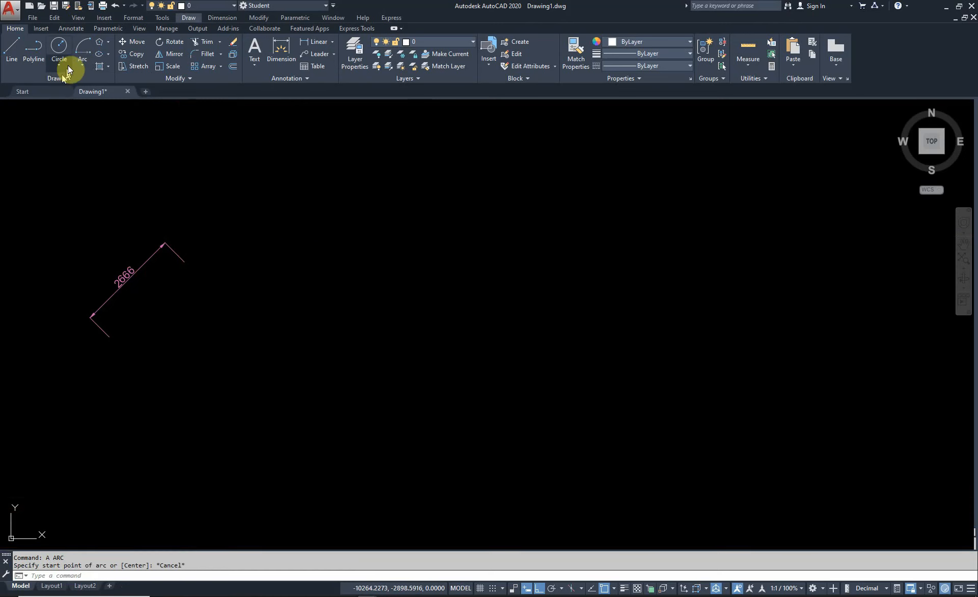
pyautogui.click(82, 63)
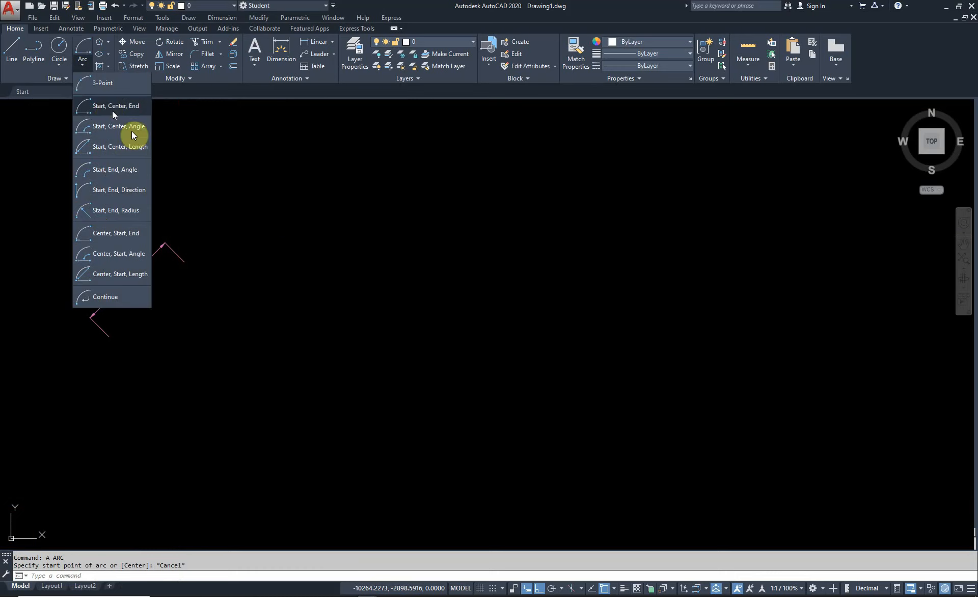
pyautogui.press('Escape')
pyautogui.click(82, 65)
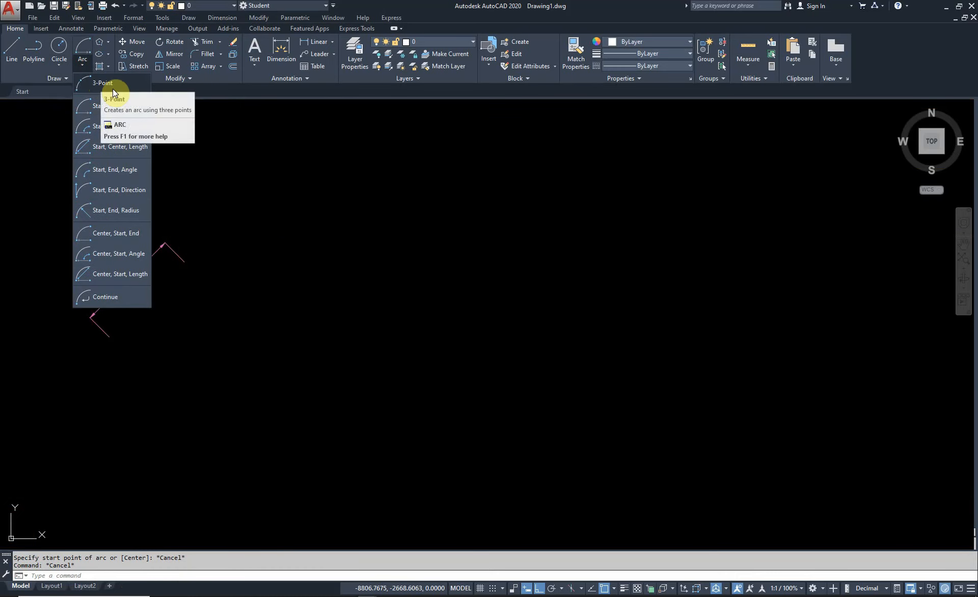
pyautogui.press('Escape')
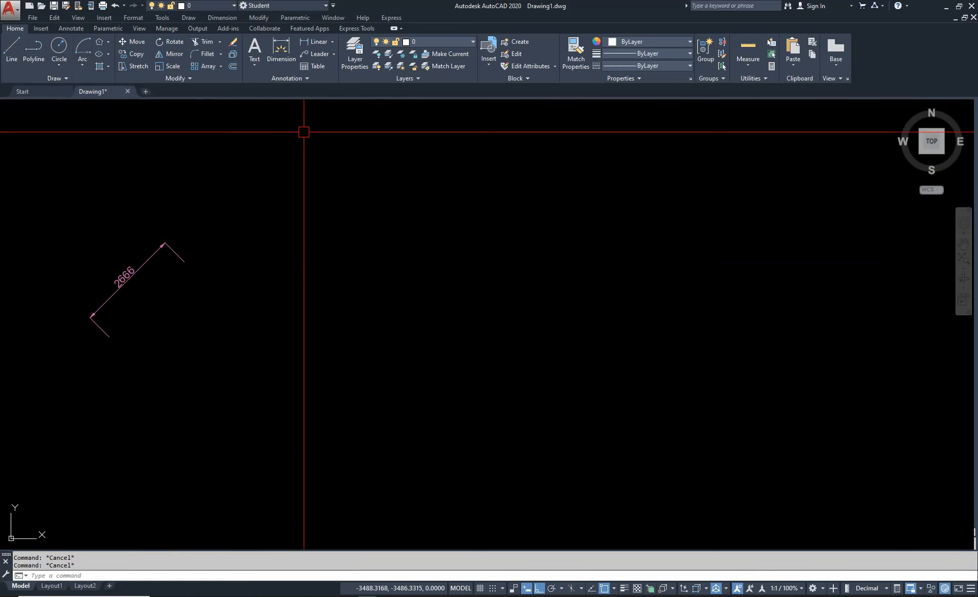
# Draw a 3-sided polygon circumscribed about a circle, with a horizontal base, in the empty space beside the 2666 dimension
pyautogui.moveTo(302, 167); pyautogui.dragTo(320, 246, button='middle')
pyautogui.write('p')
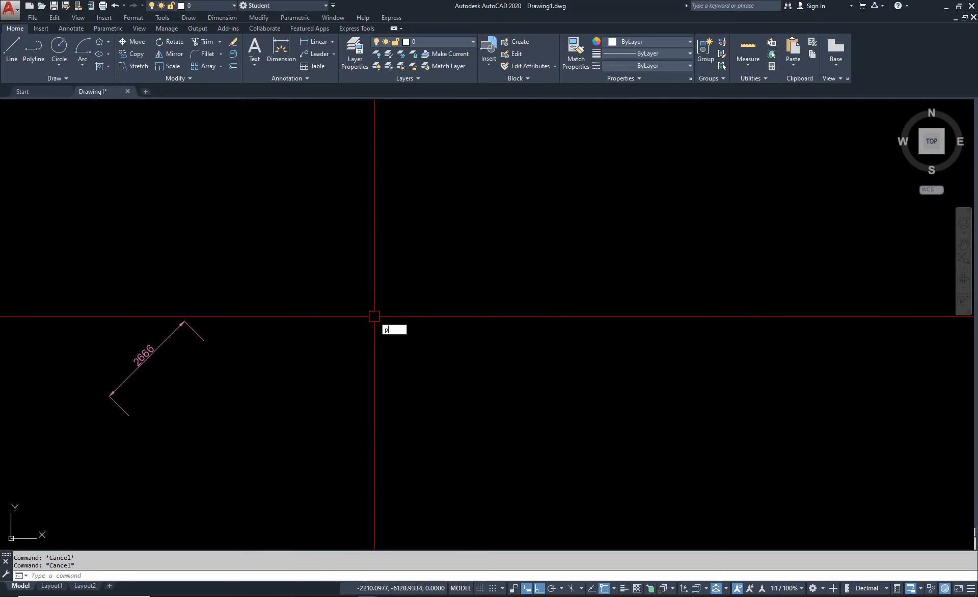
pyautogui.write('ol')
pyautogui.press('Return')
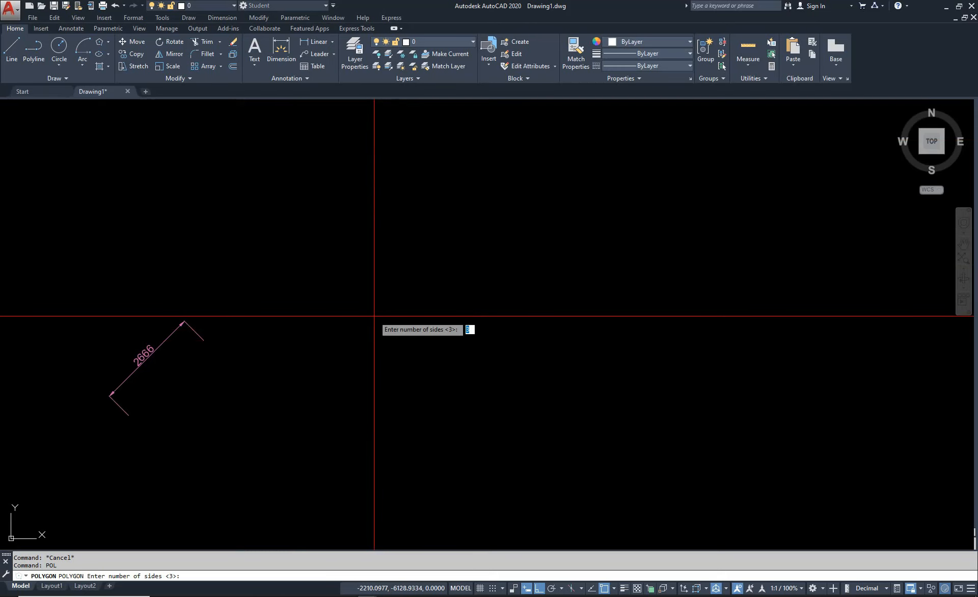
pyautogui.press('Return')
pyautogui.press('Return')
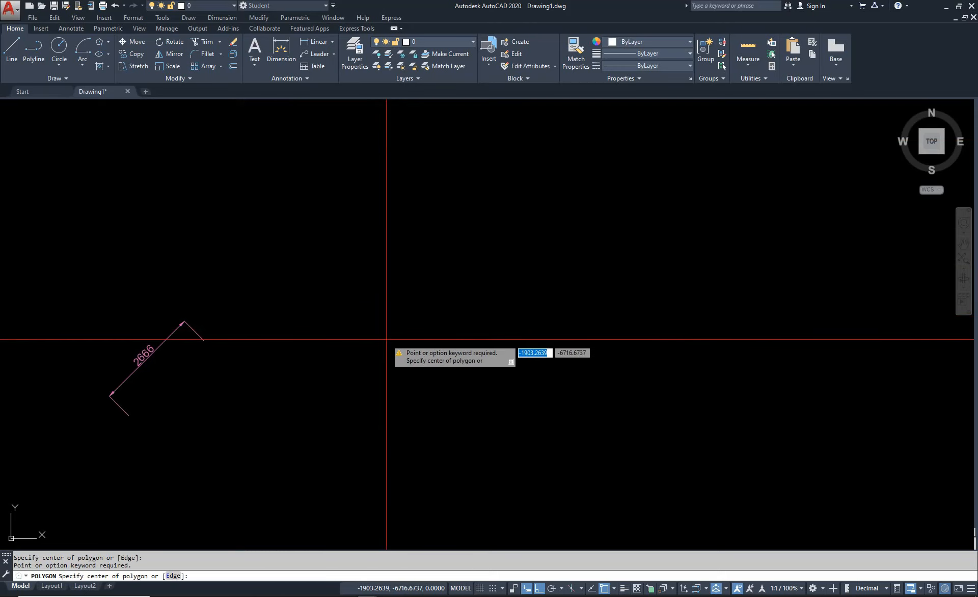
pyautogui.click(383, 342)
pyautogui.click(418, 351)
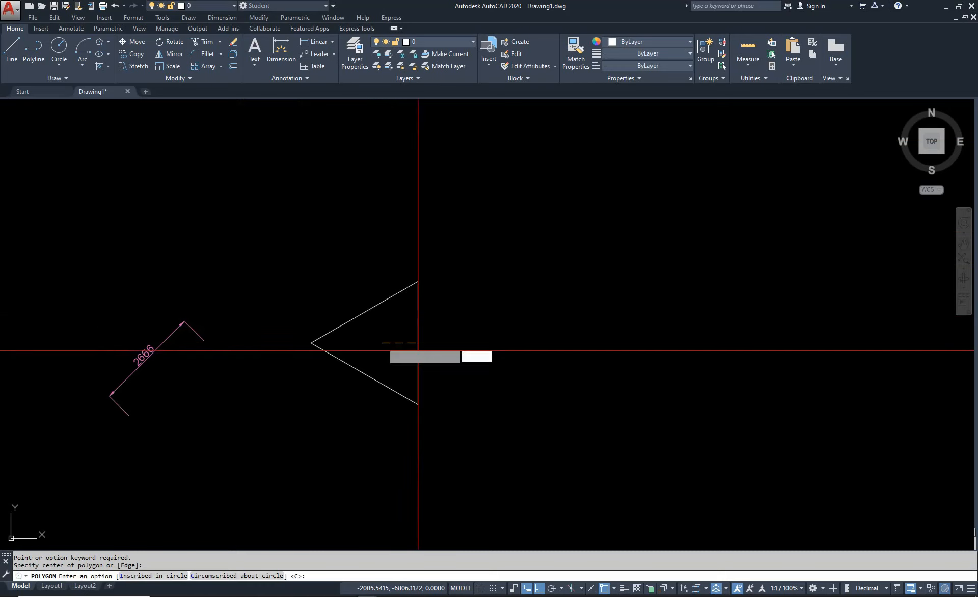
pyautogui.click(362, 390)
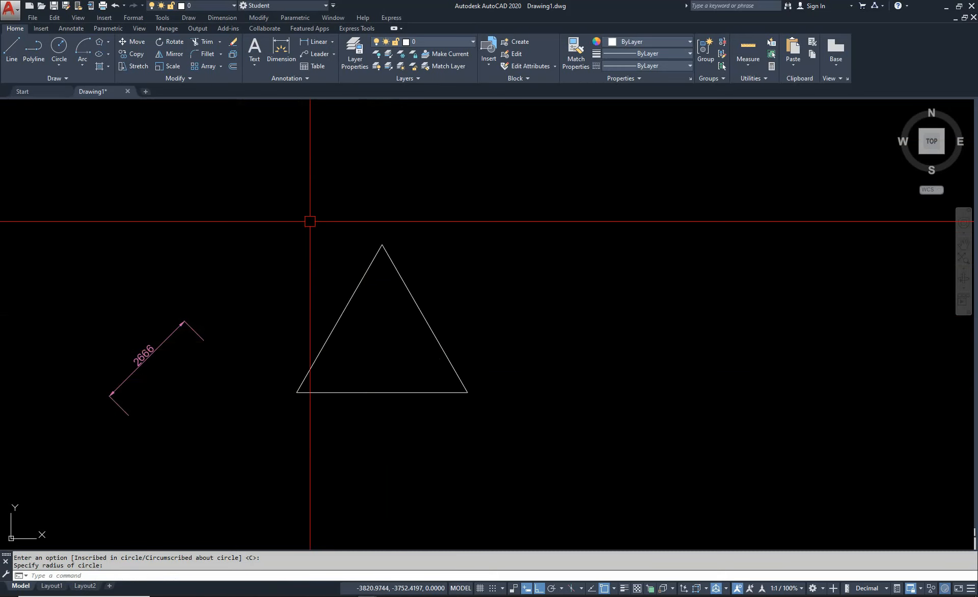
# Draw a 3-Point arc from the triangle's left base corner through its apex to the right base corner
pyautogui.scroll(4, 319, 390)
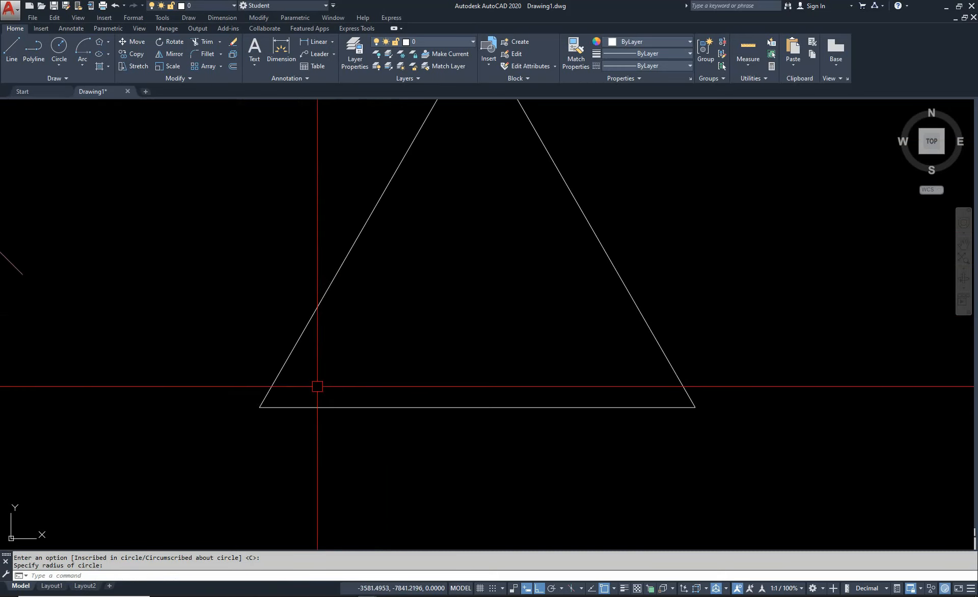
pyautogui.scroll(-2, 265, 413)
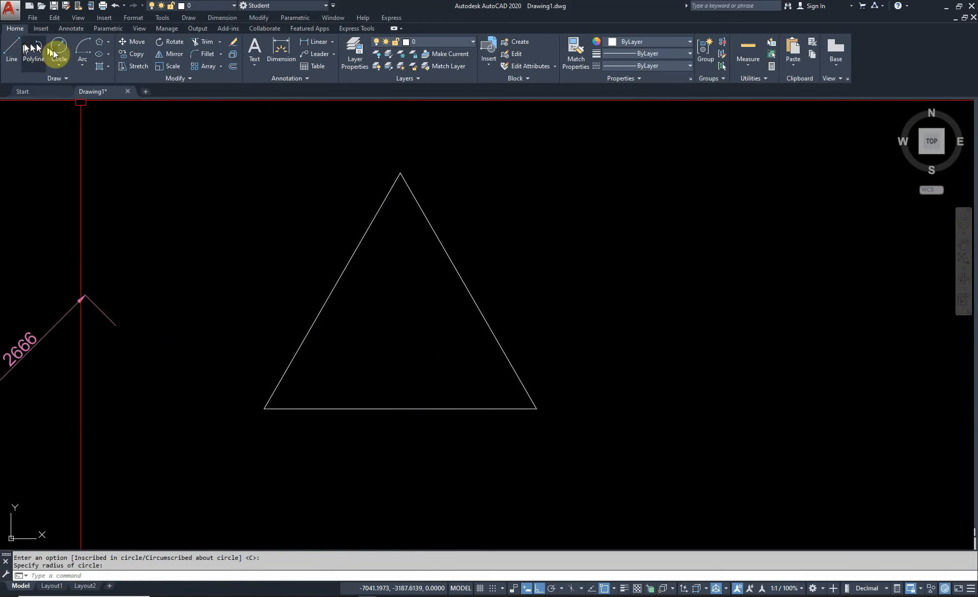
pyautogui.click(83, 66)
pyautogui.click(107, 103)
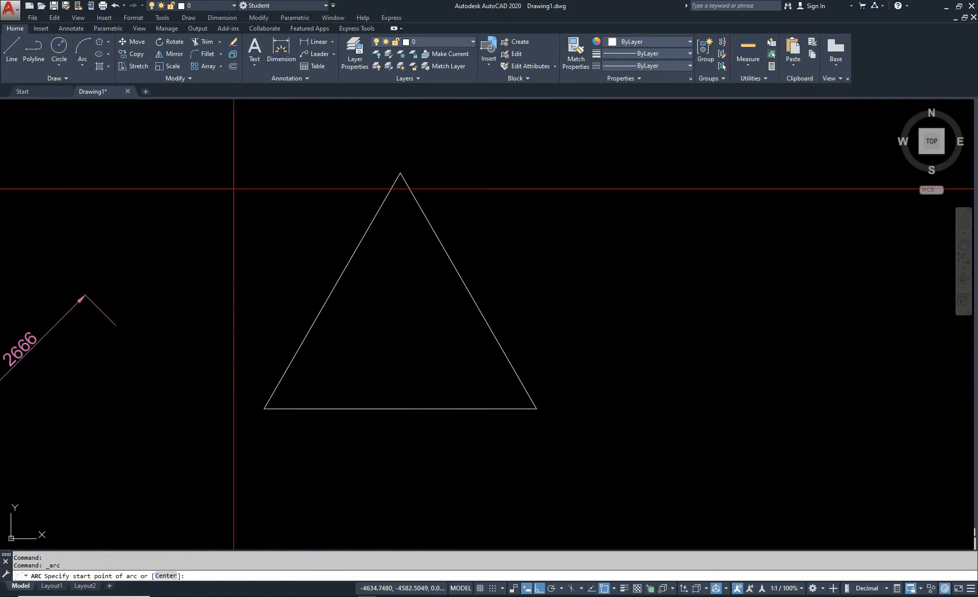
pyautogui.click(264, 408)
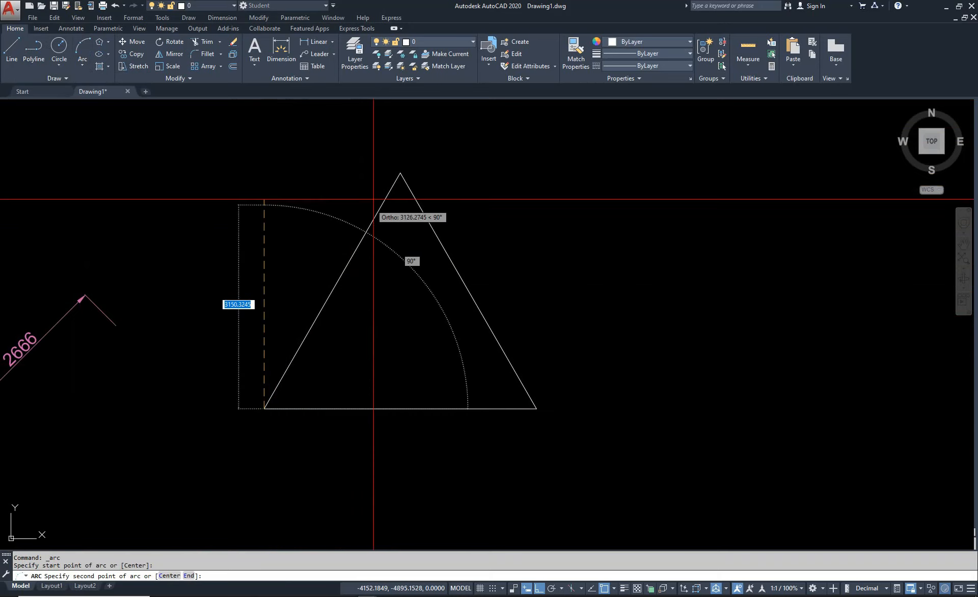
pyautogui.click(400, 174)
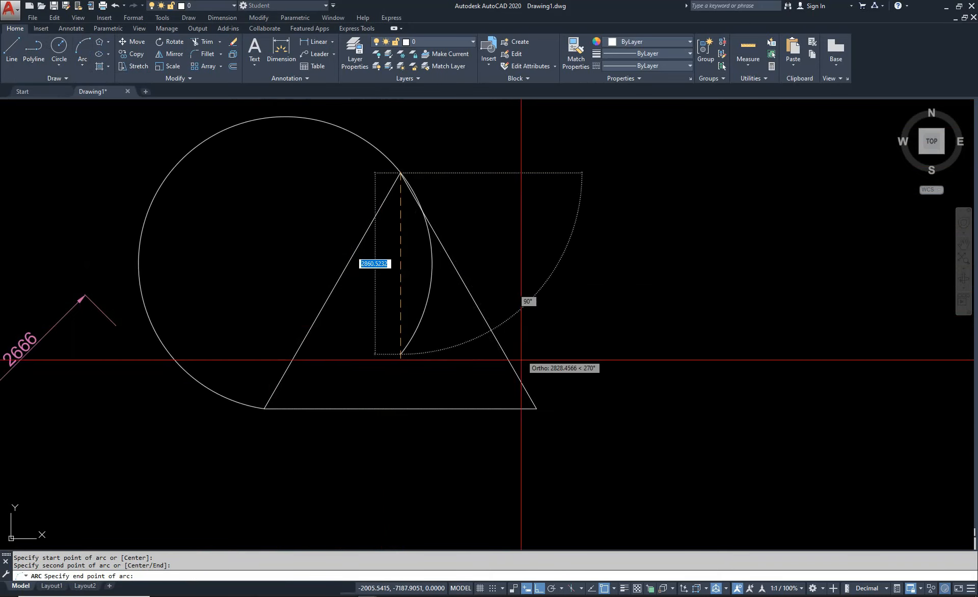
pyautogui.click(536, 408)
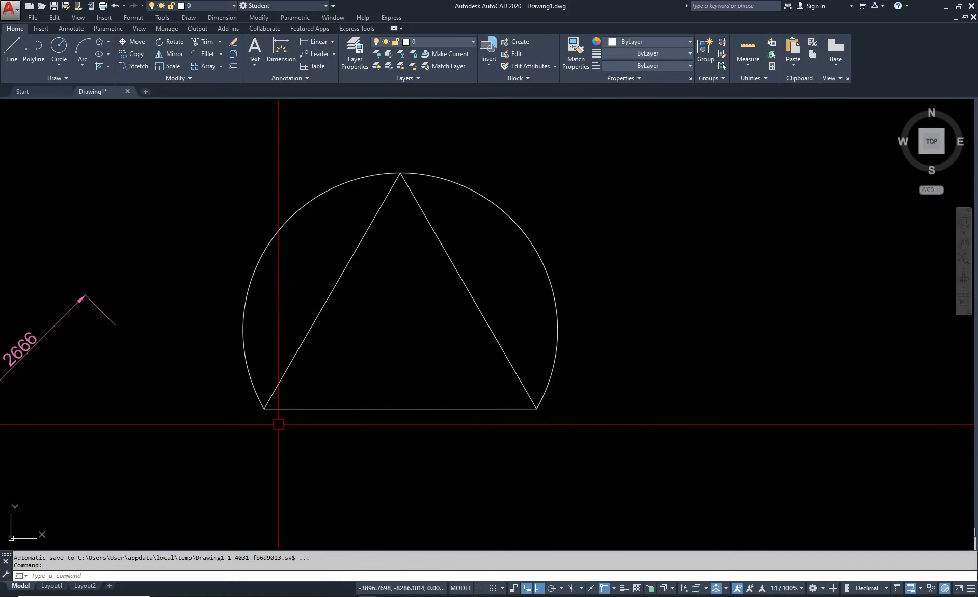
# Draw a three-point arc from the left base corner through the large arc's center to the right base corner
pyautogui.press('Return')
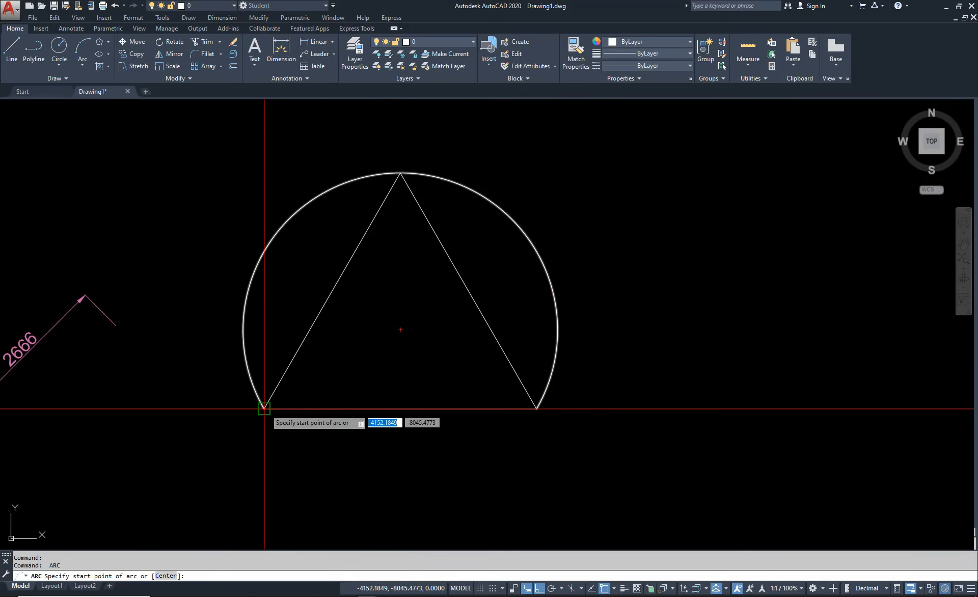
pyautogui.click(263, 408)
pyautogui.click(400, 330)
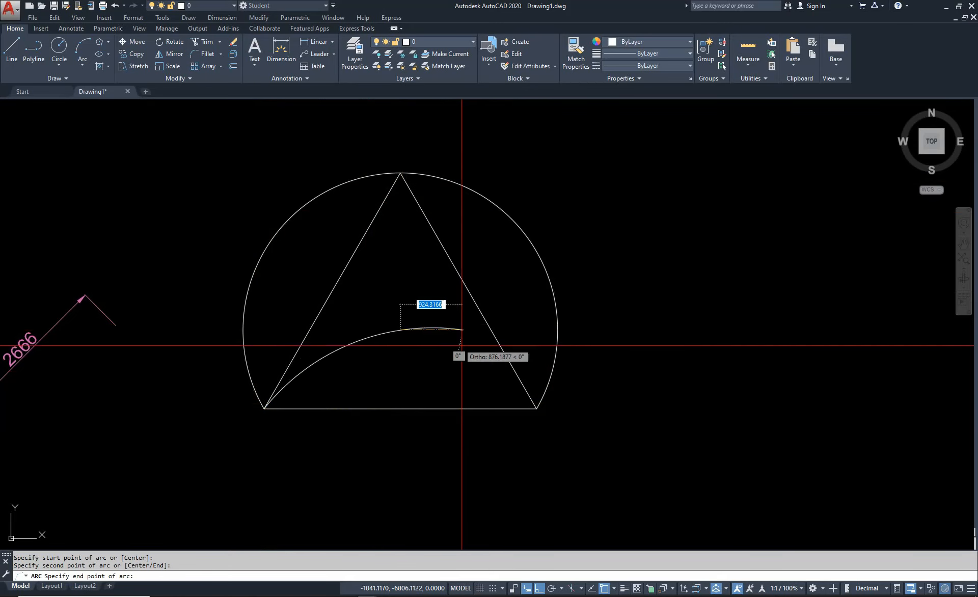
pyautogui.click(537, 409)
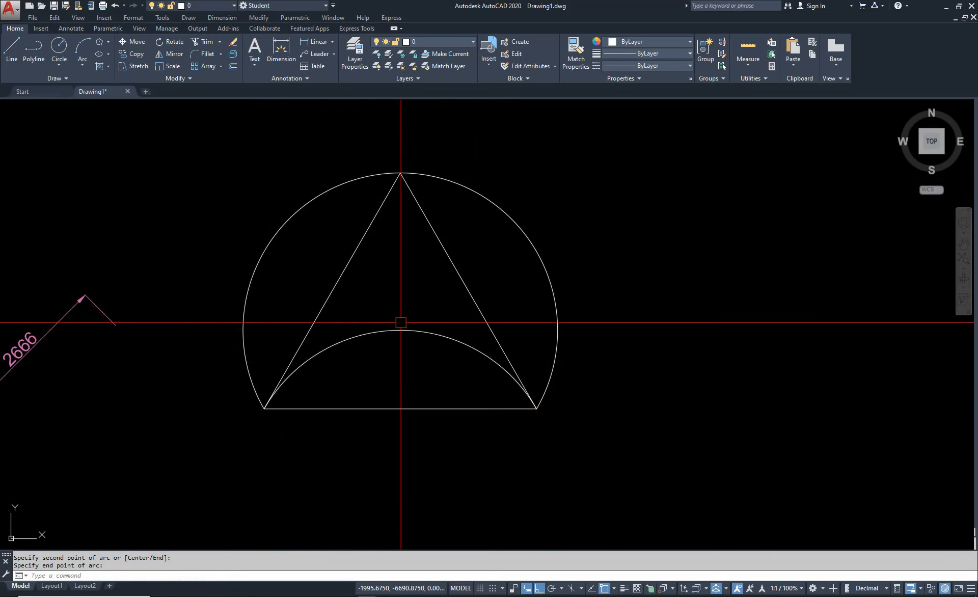
pyautogui.scroll(-4, 418, 336)
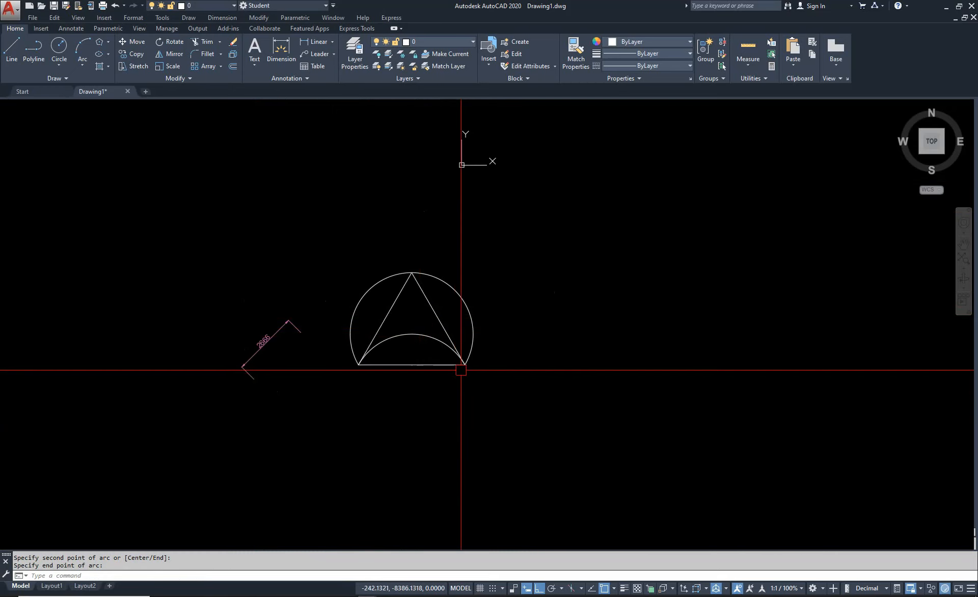
pyautogui.press('Return')
pyautogui.press('Escape')
pyautogui.press('Escape')
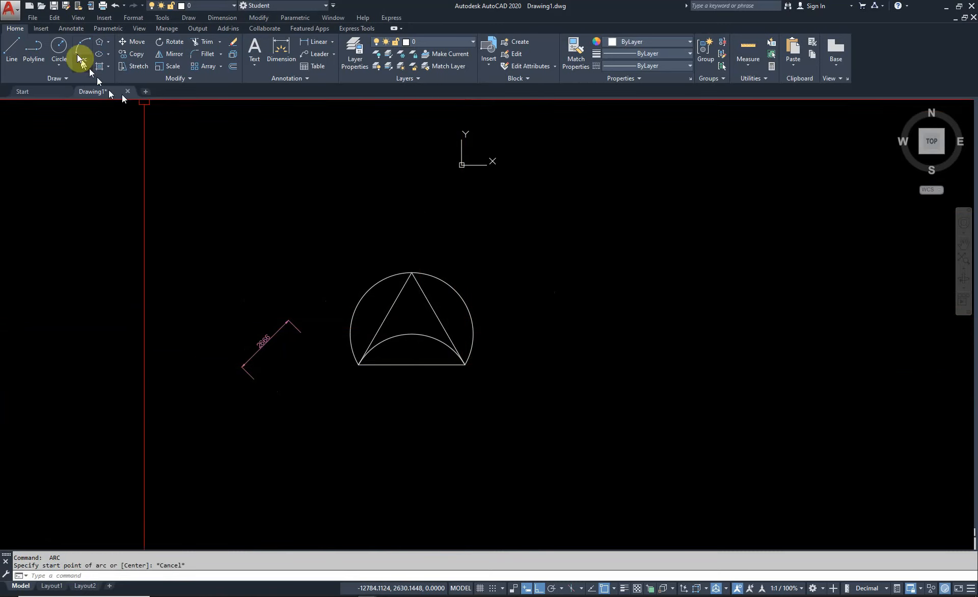
# Draw a 3-Point arc from the right base corner through the large arc's bottom quadrant to the left base corner, closing the circle
pyautogui.click(81, 62)
pyautogui.click(95, 87)
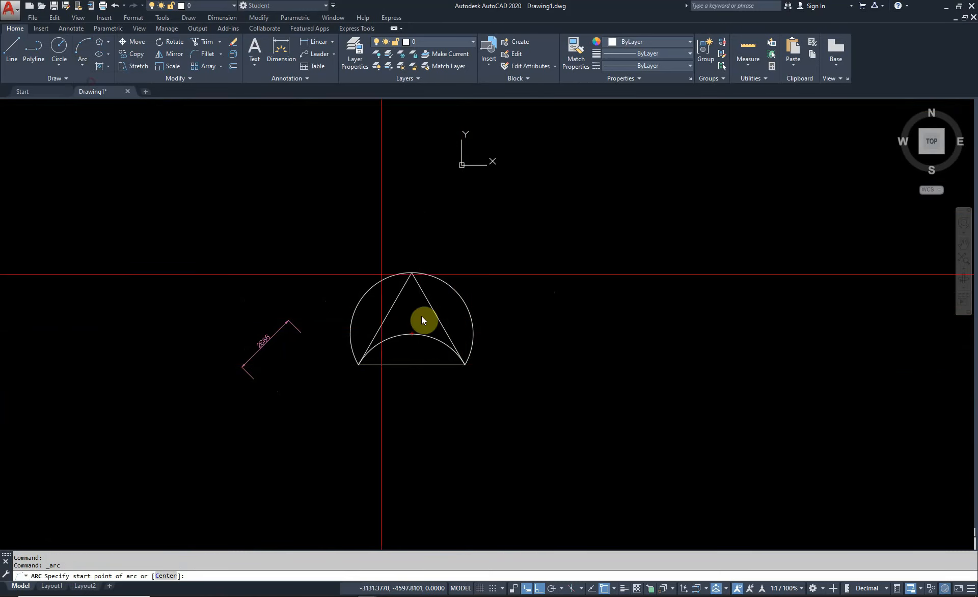
pyautogui.click(465, 364)
pyautogui.scroll(2, 465, 364)
pyautogui.scroll(-5, 421, 355)
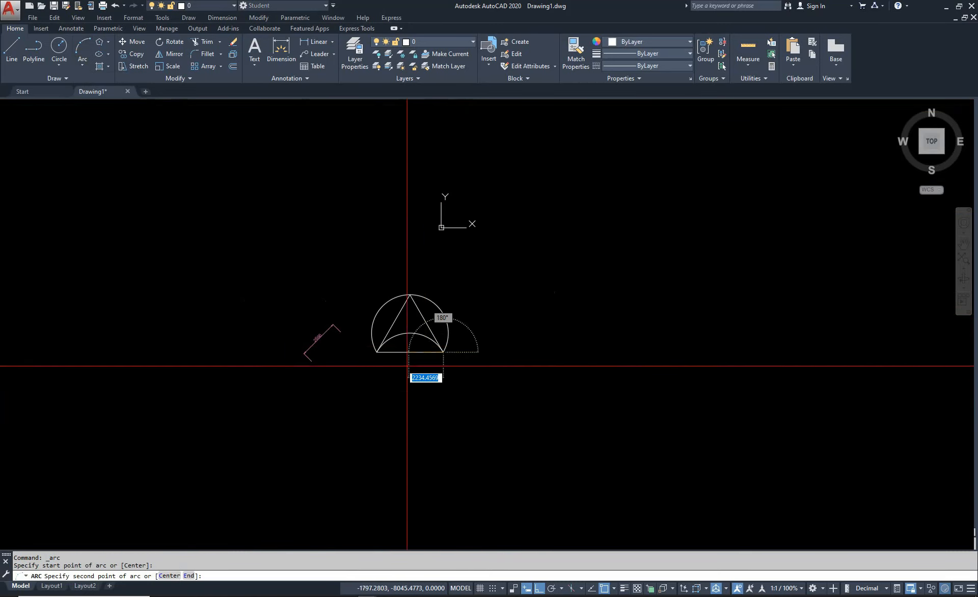
pyautogui.click(410, 358)
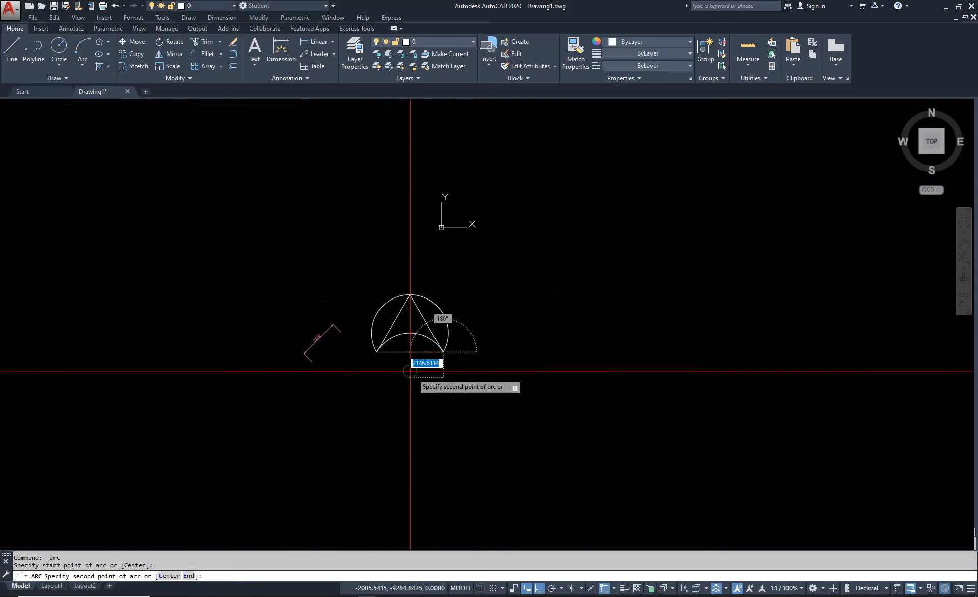
pyautogui.click(372, 353)
pyautogui.press('Escape')
pyautogui.scroll(5, 425, 371)
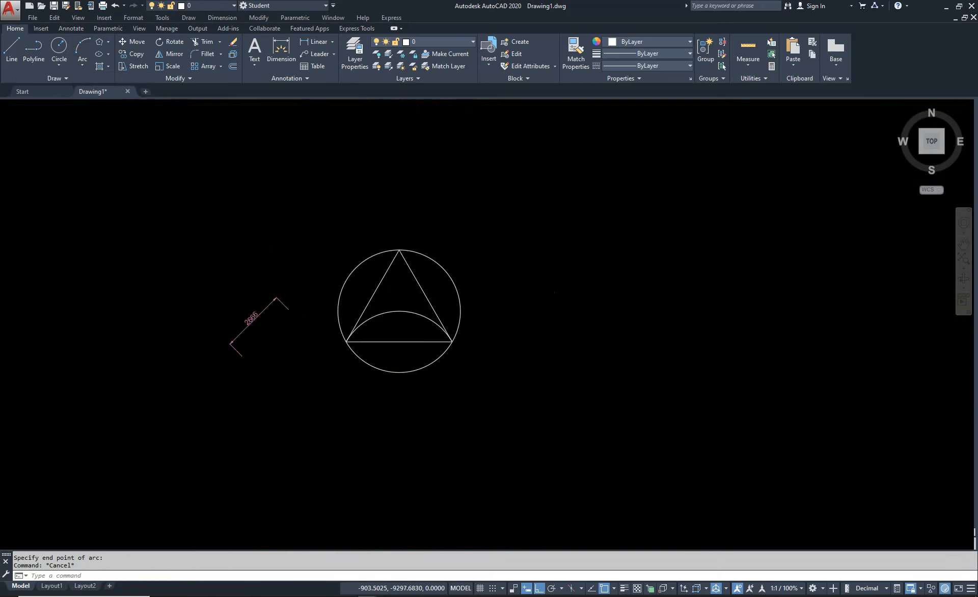
pyautogui.click(411, 368)
pyautogui.click(395, 358)
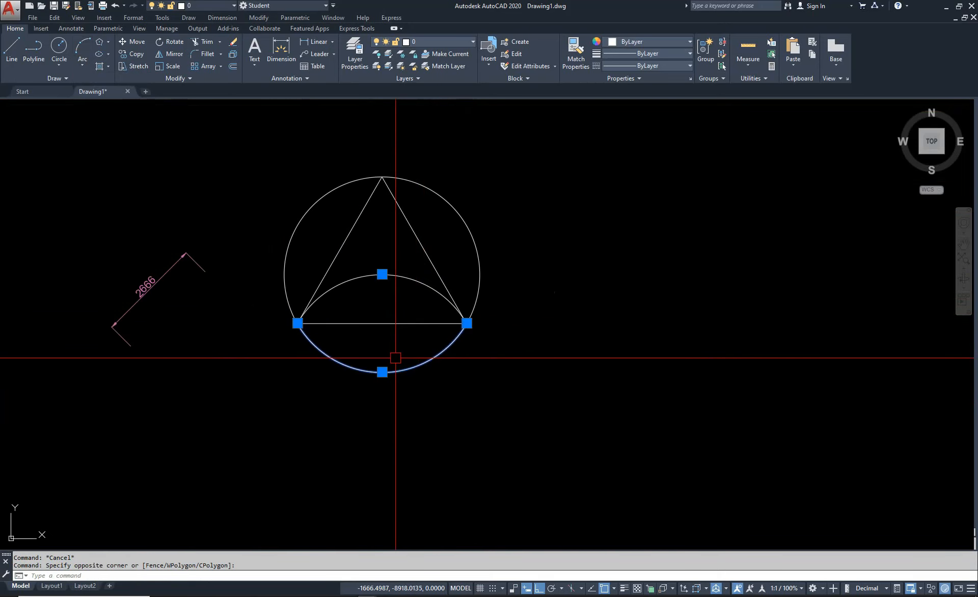
pyautogui.scroll(-2, 367, 296)
pyautogui.press('Escape')
pyautogui.write('e')
pyautogui.press('space')
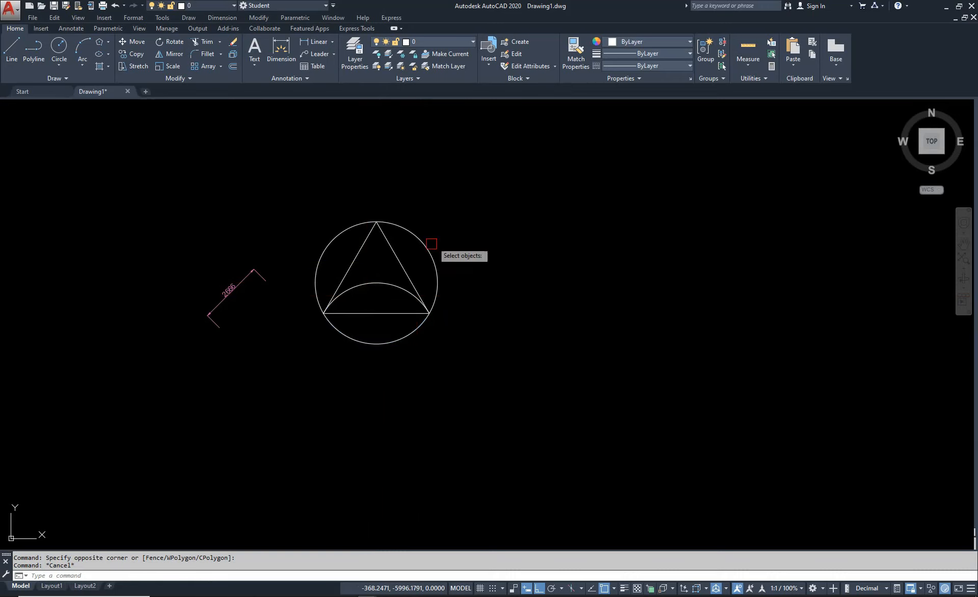
pyautogui.click(443, 230)
pyautogui.click(368, 362)
pyautogui.press('Escape')
# Draw a 1500-unit horizontal line to the right of the circled triangle, continuing with a 1500-unit vertical line upward from its right end
pyautogui.write('l')
pyautogui.press('space')
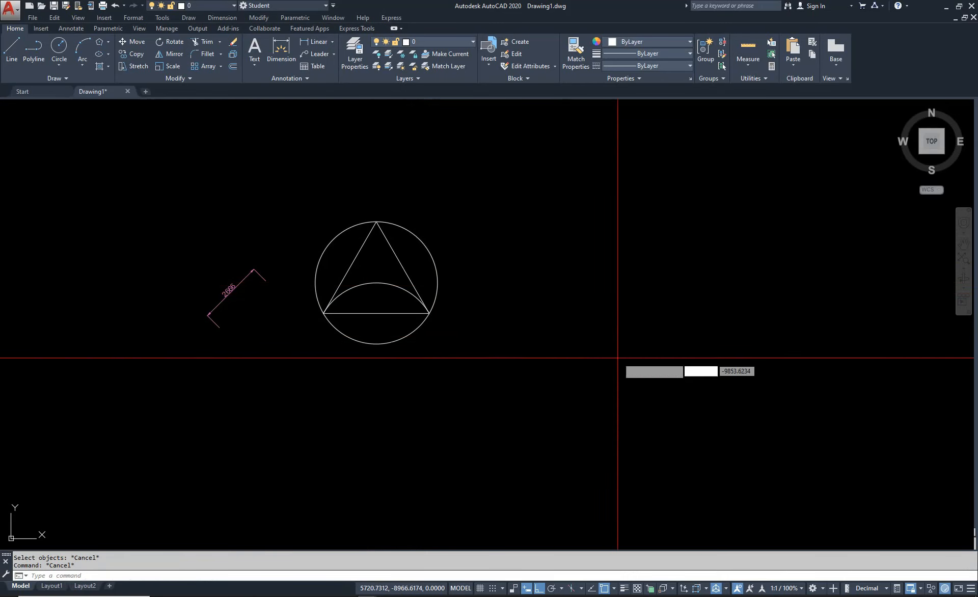
pyautogui.click(589, 336)
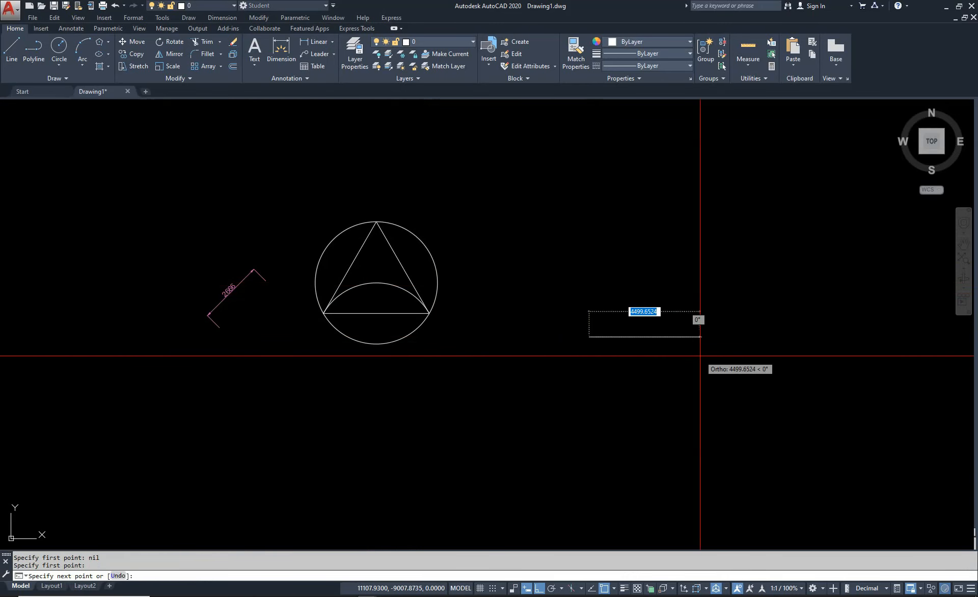
pyautogui.write('1500')
pyautogui.press('Return')
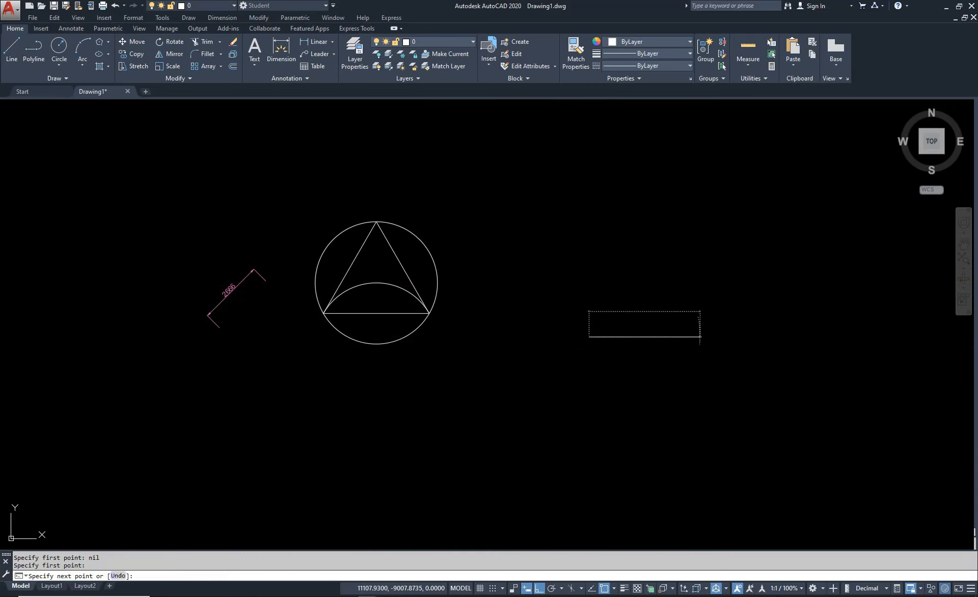
pyautogui.write('1500')
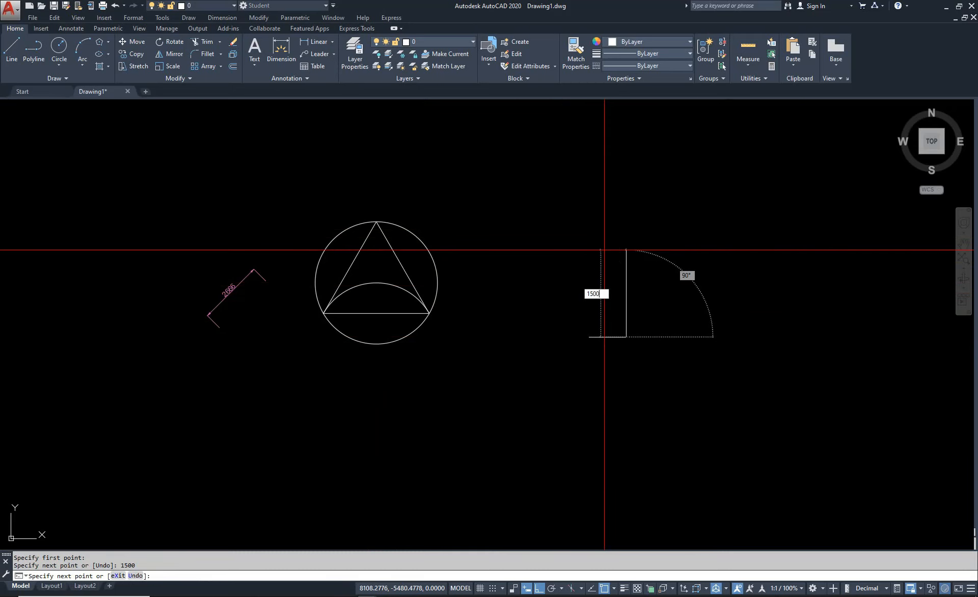
pyautogui.press('Return')
pyautogui.press('Escape')
# Draw a Start, Center, End arc from the vertical line's upper end, centered on the lines' corner, to the horizontal line's left end
pyautogui.scroll(2, 620, 338)
pyautogui.moveTo(633, 361); pyautogui.dragTo(475, 395, button='middle')
pyautogui.scroll(1, 473, 385)
pyautogui.scroll(-1, 466, 381)
pyautogui.scroll(-2, 464, 378)
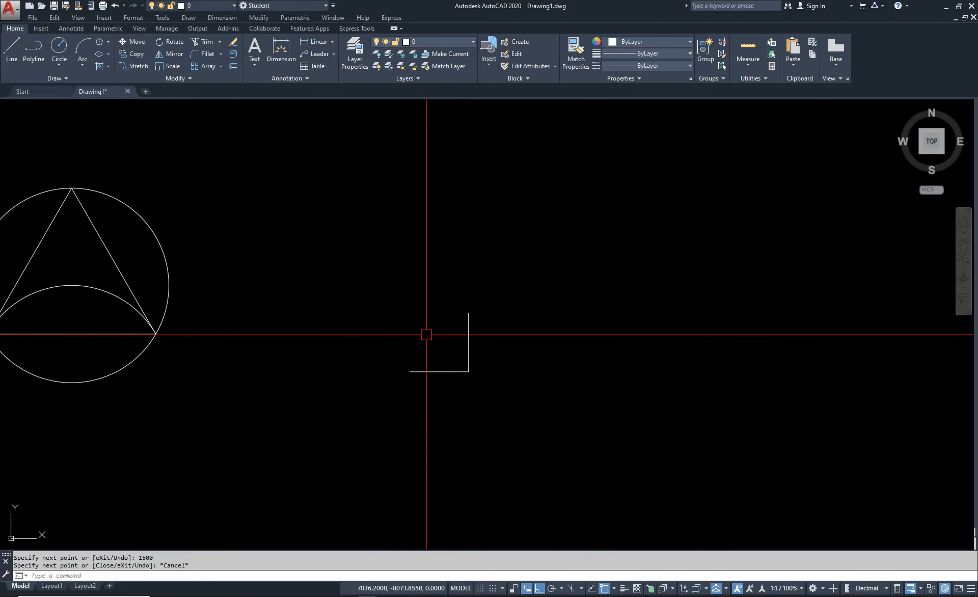
pyautogui.click(81, 68)
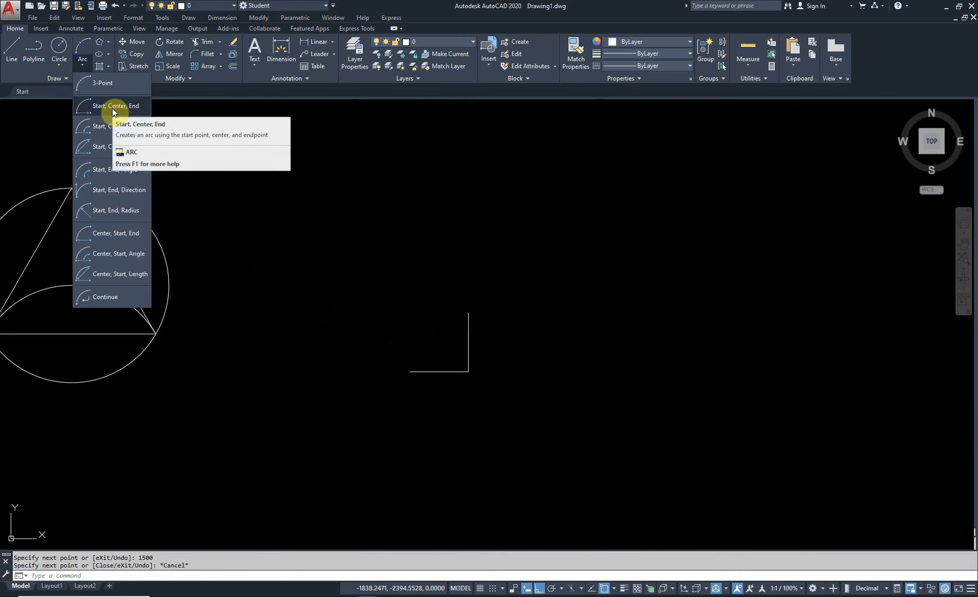
pyautogui.click(113, 108)
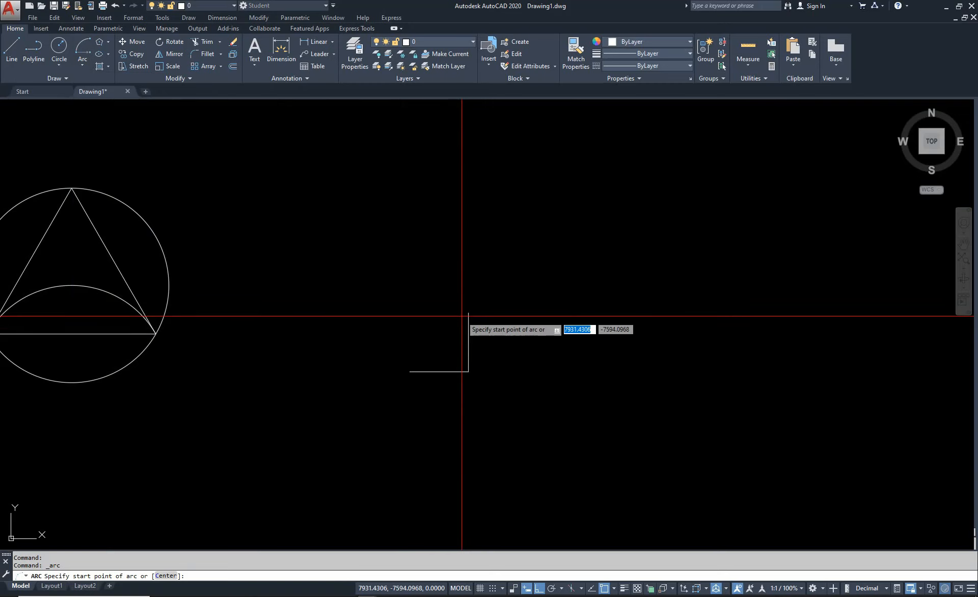
pyautogui.click(468, 313)
pyautogui.scroll(2, 472, 277)
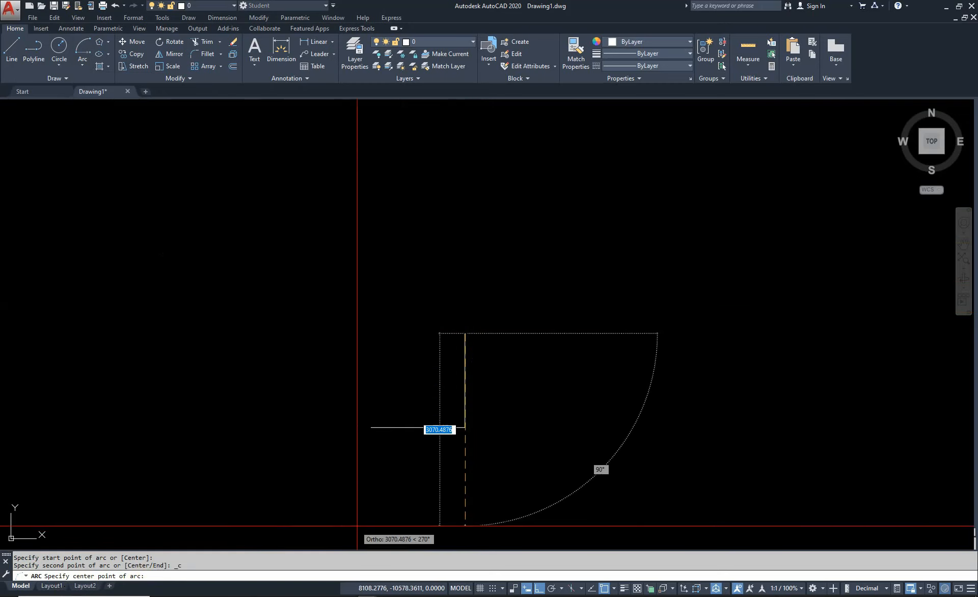
pyautogui.click(465, 427)
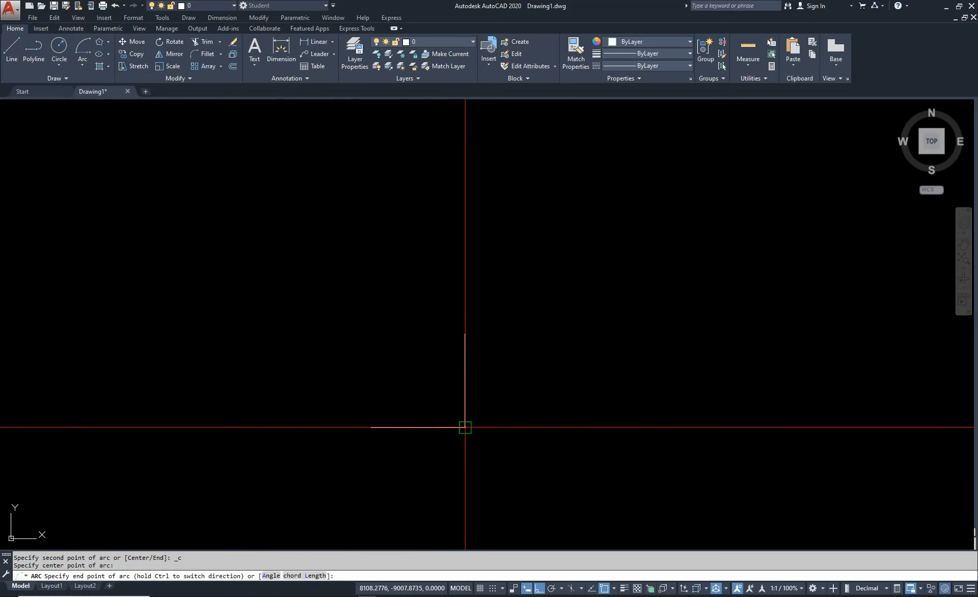
pyautogui.click(371, 427)
pyautogui.scroll(-3, 428, 336)
pyautogui.scroll(3, 430, 345)
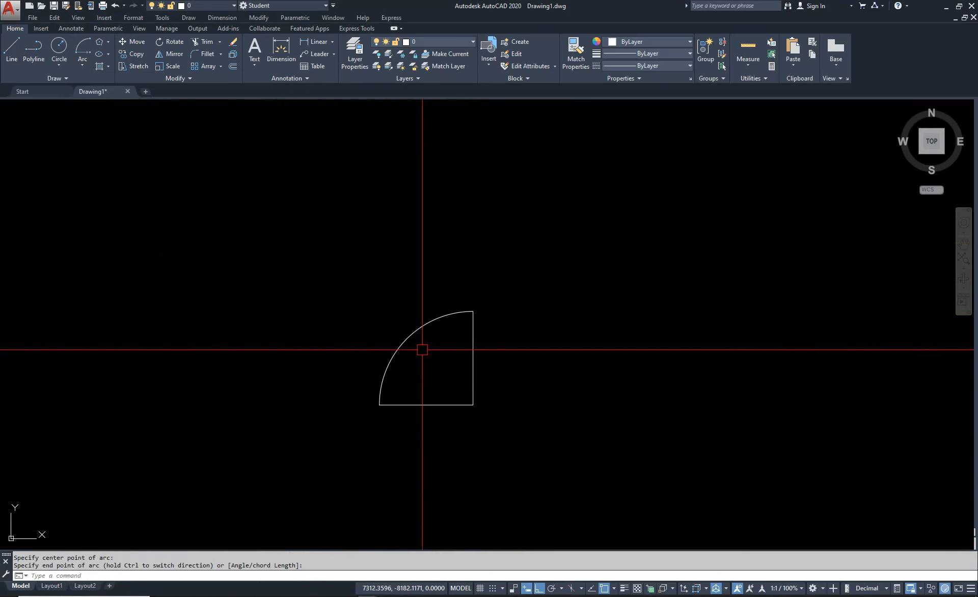
pyautogui.click(406, 325)
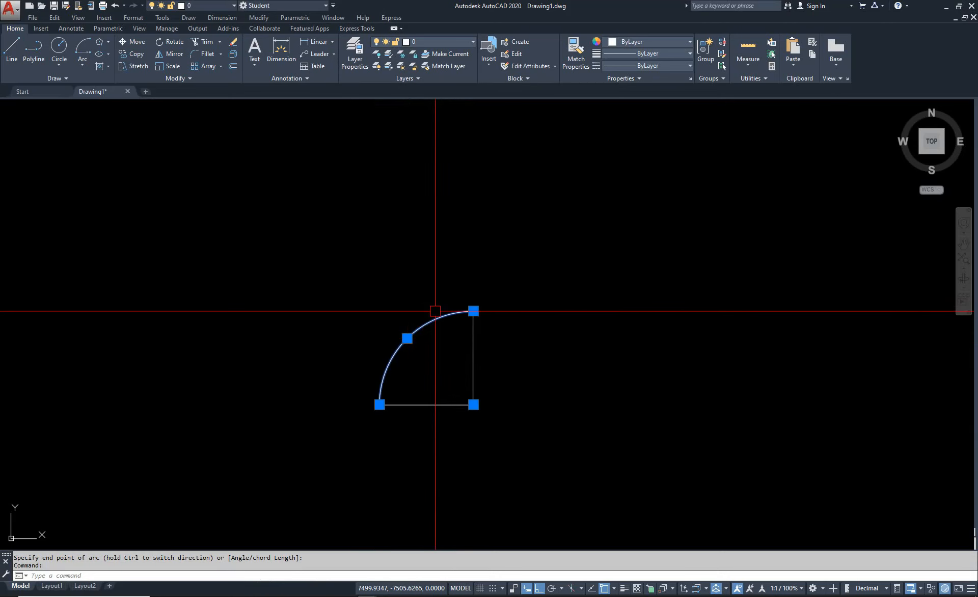
pyautogui.press('Escape')
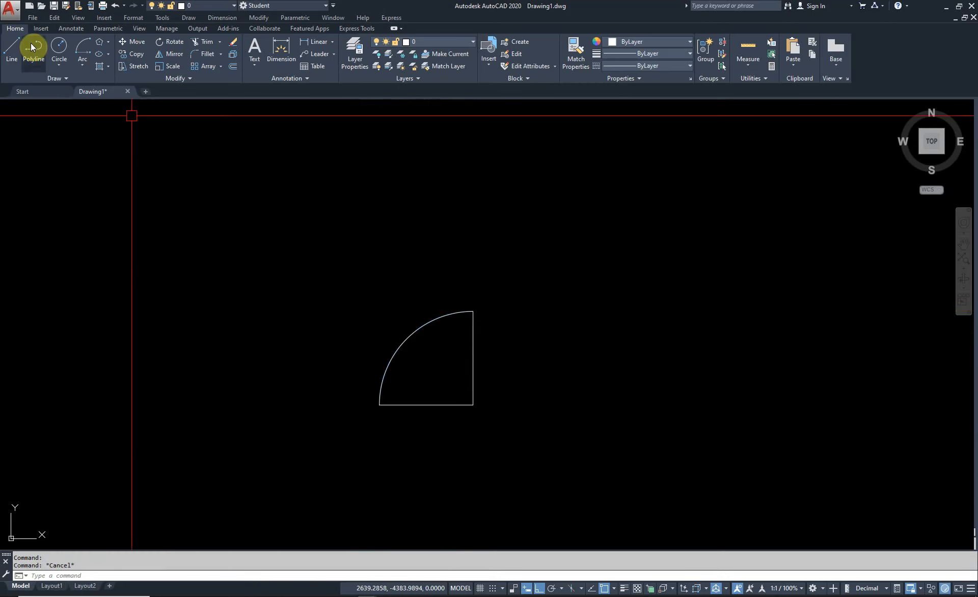
# Draw a Start, Center, End arc from the horizontal line's left end, centered on the corner, to the vertical line's upper end
pyautogui.click(81, 65)
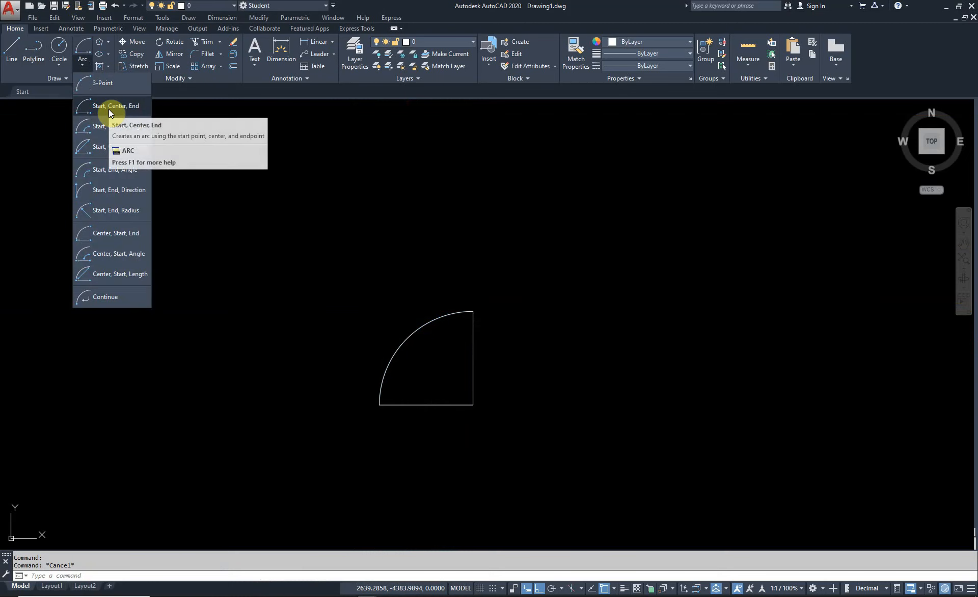
pyautogui.press('Escape')
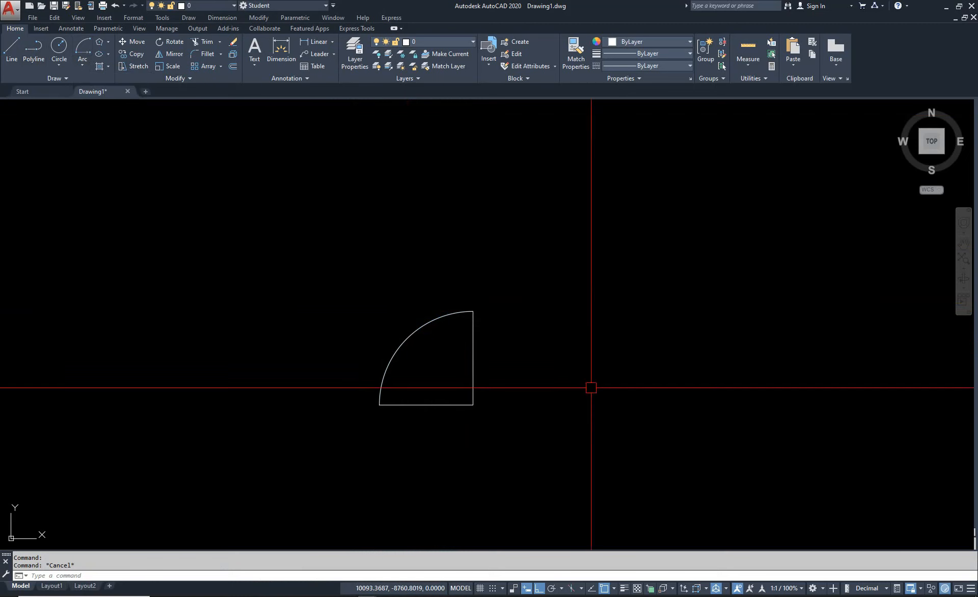
pyautogui.click(81, 62)
pyautogui.click(112, 108)
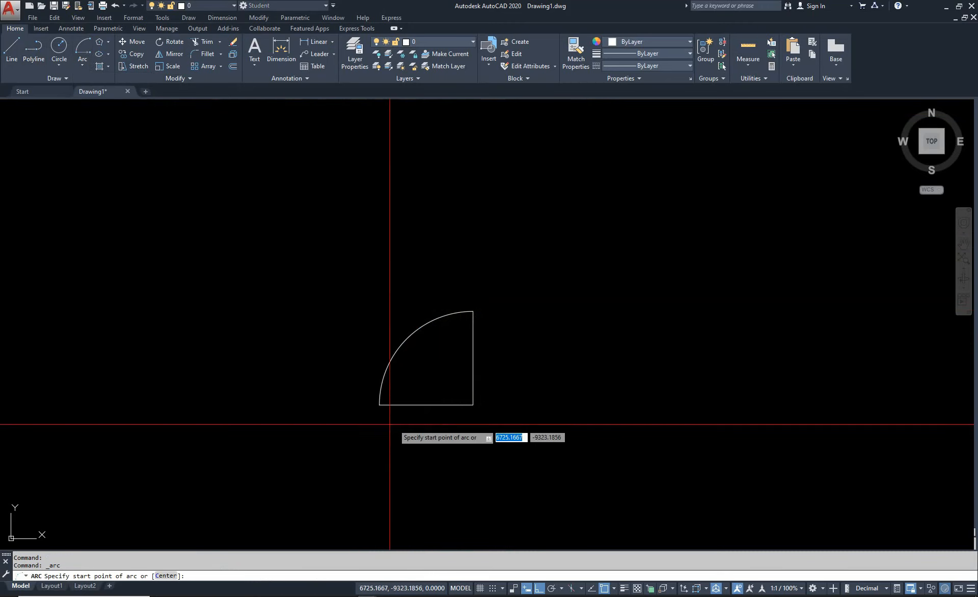
pyautogui.click(379, 404)
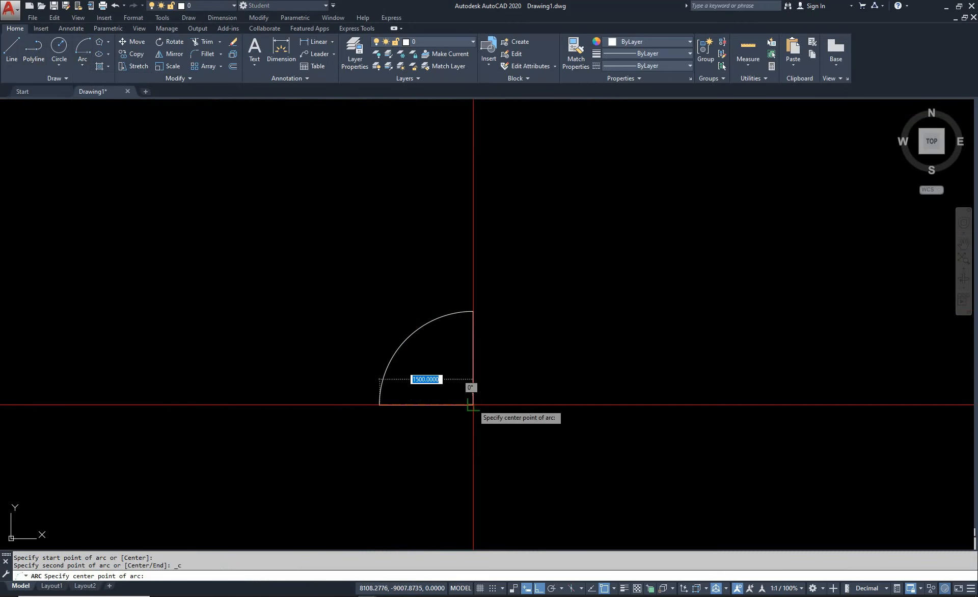
pyautogui.click(473, 404)
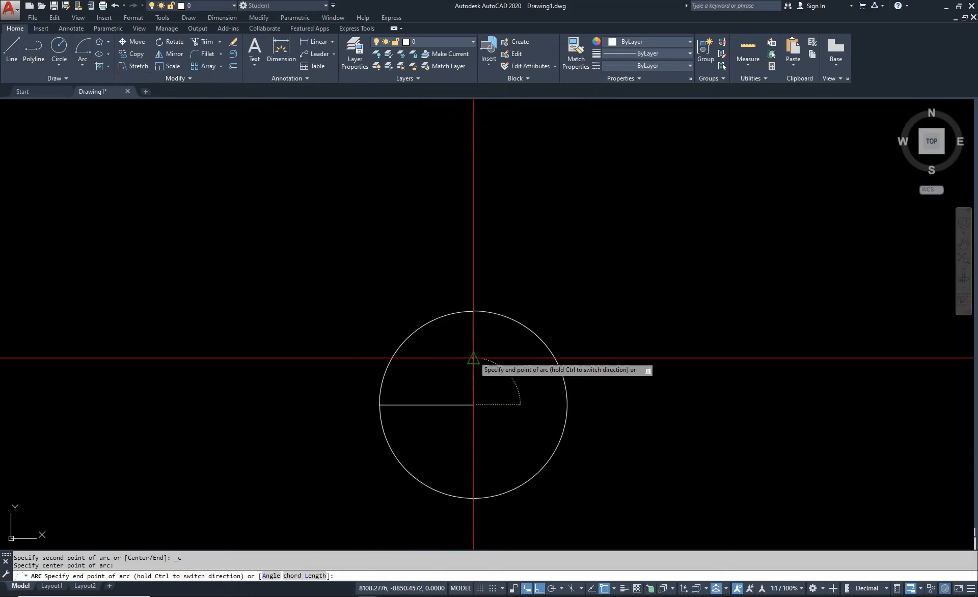
pyautogui.click(472, 311)
pyautogui.scroll(-3, 472, 316)
pyautogui.click(493, 329)
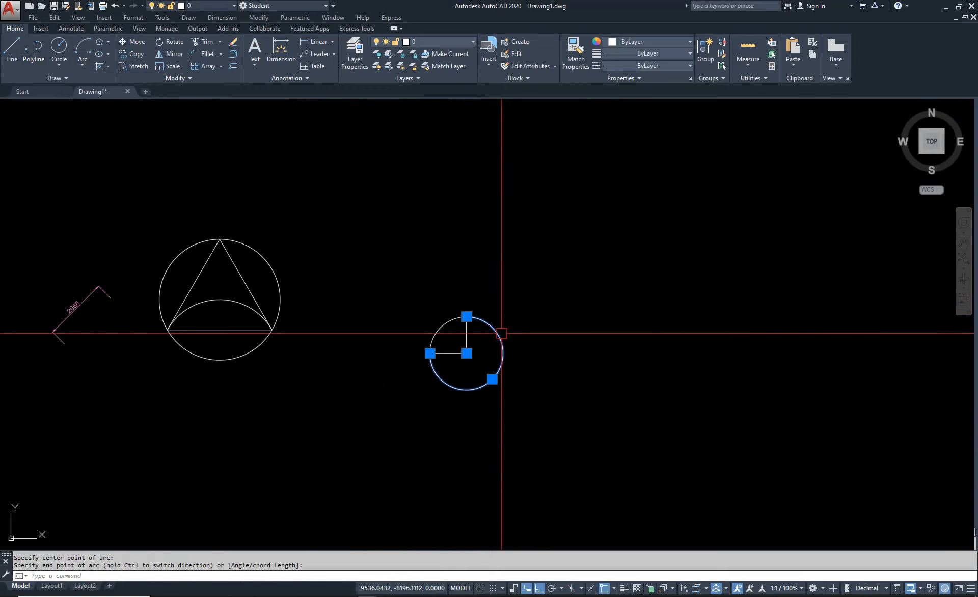
pyautogui.press('Escape')
# Erase the three-quarter arc around the two lines' corner
pyautogui.scroll(3, 468, 376)
pyautogui.write('e')
pyautogui.press('Return')
pyautogui.click(401, 347)
pyautogui.click(373, 368)
pyautogui.press('Return')
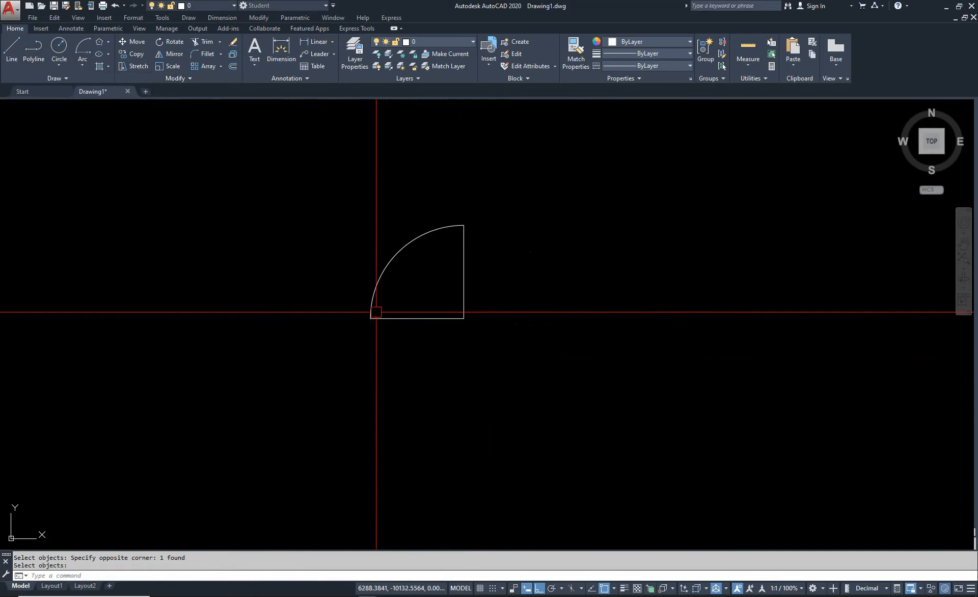
# Erase the quarter-circle arc, leaving only the two perpendicular lines
pyautogui.write('e')
pyautogui.press('Return')
pyautogui.click(389, 240)
pyautogui.press('Return')
pyautogui.click(331, 313)
pyautogui.press('Return')
# Draw a Start, Center, Angle arc from the vertical line's upper end, centered on the lines' corner, with a 45° included angle
pyautogui.scroll(-5, 430, 314)
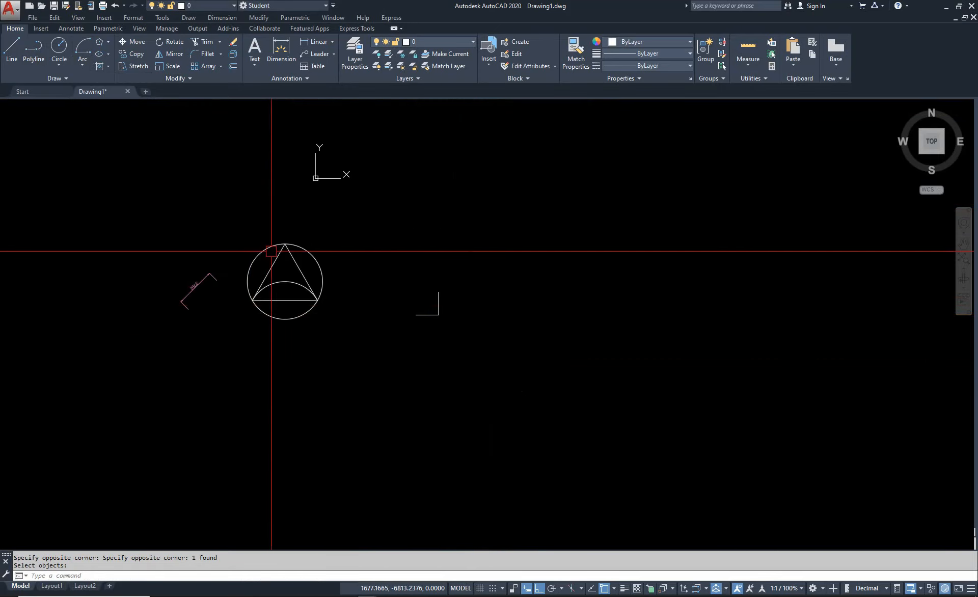
pyautogui.click(82, 65)
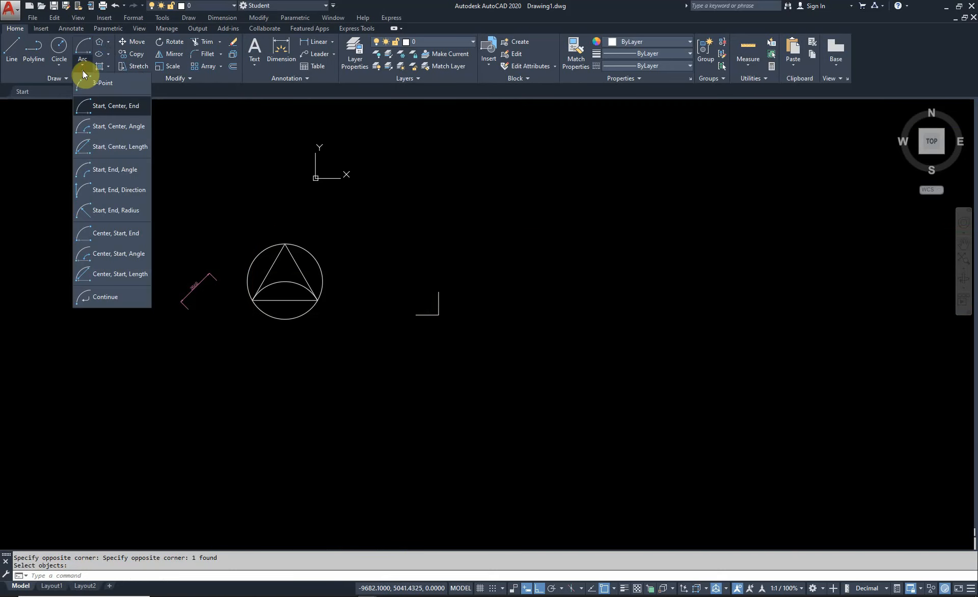
pyautogui.click(130, 126)
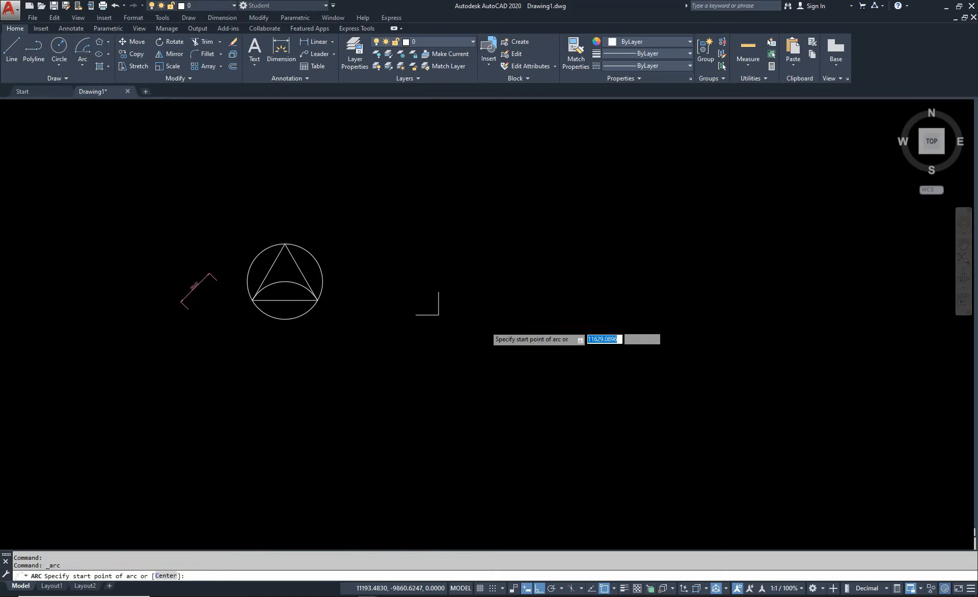
pyautogui.scroll(5, 472, 316)
pyautogui.click(311, 219)
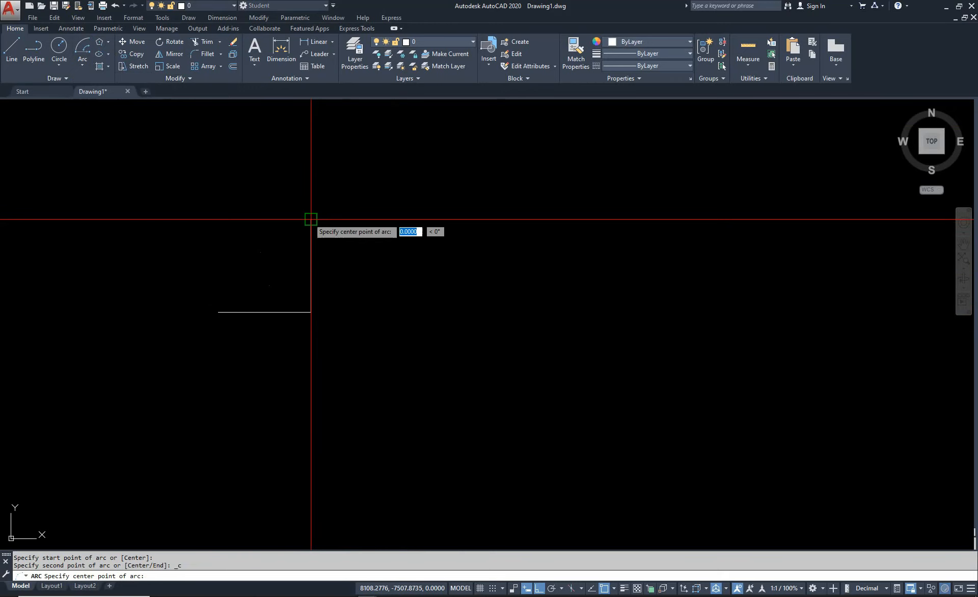
pyautogui.click(311, 311)
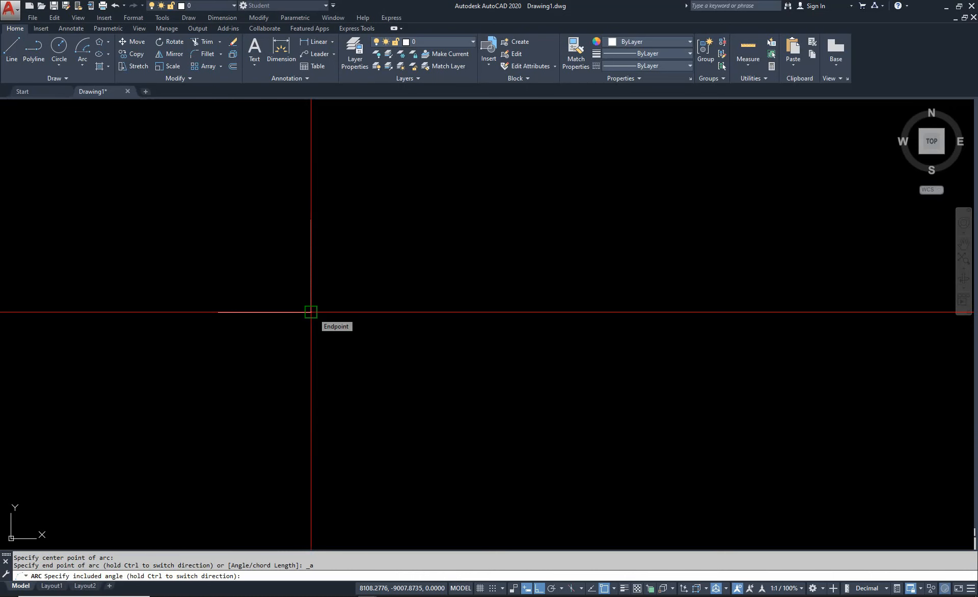
pyautogui.write('45')
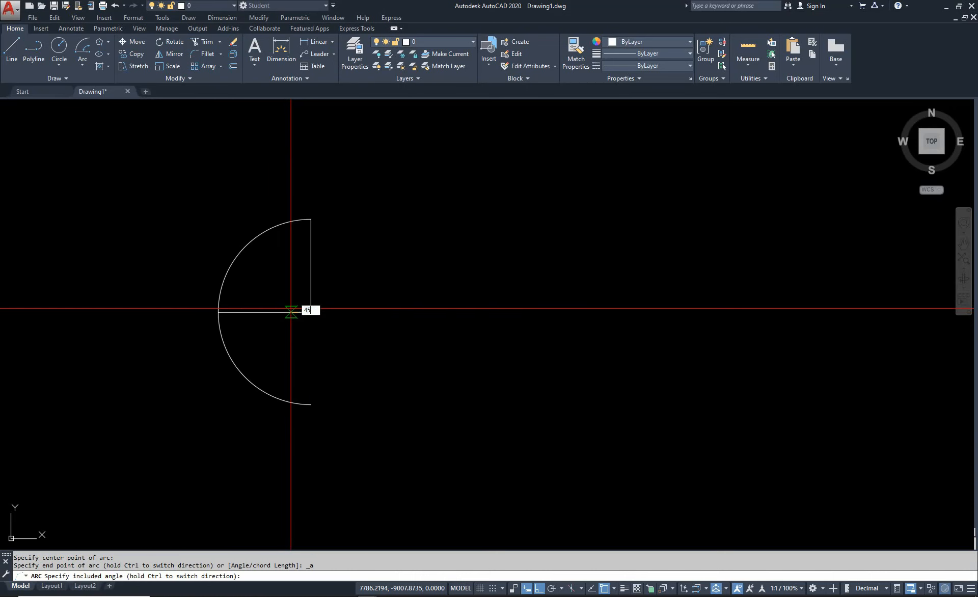
pyautogui.press('Return')
pyautogui.scroll(4, 256, 237)
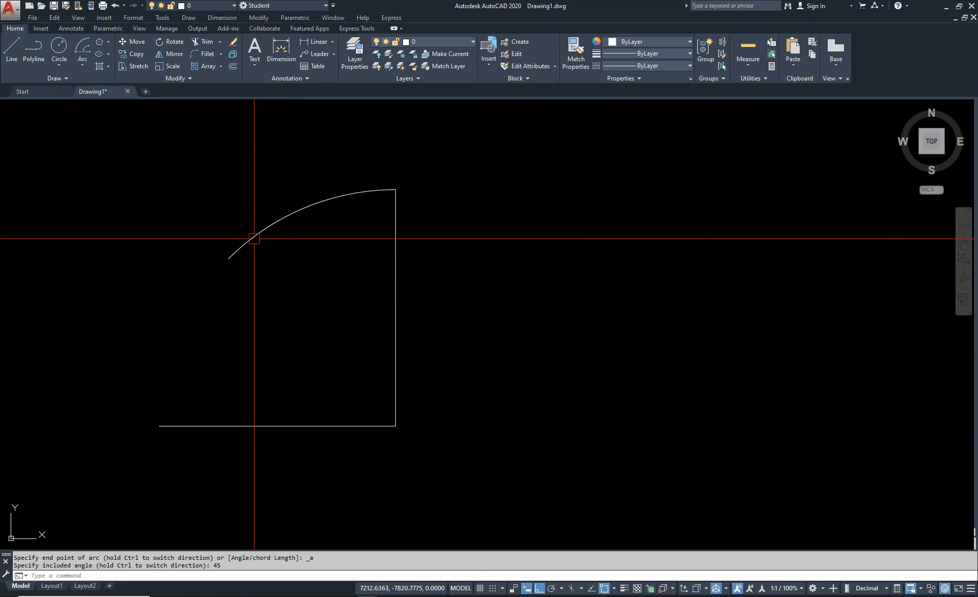
pyautogui.click(264, 232)
pyautogui.press('Escape')
# Erase the horizontal and vertical lines beneath the 45° arc
pyautogui.write('e')
pyautogui.press('Return')
pyautogui.click(432, 389)
pyautogui.click(382, 437)
pyautogui.press('Return')
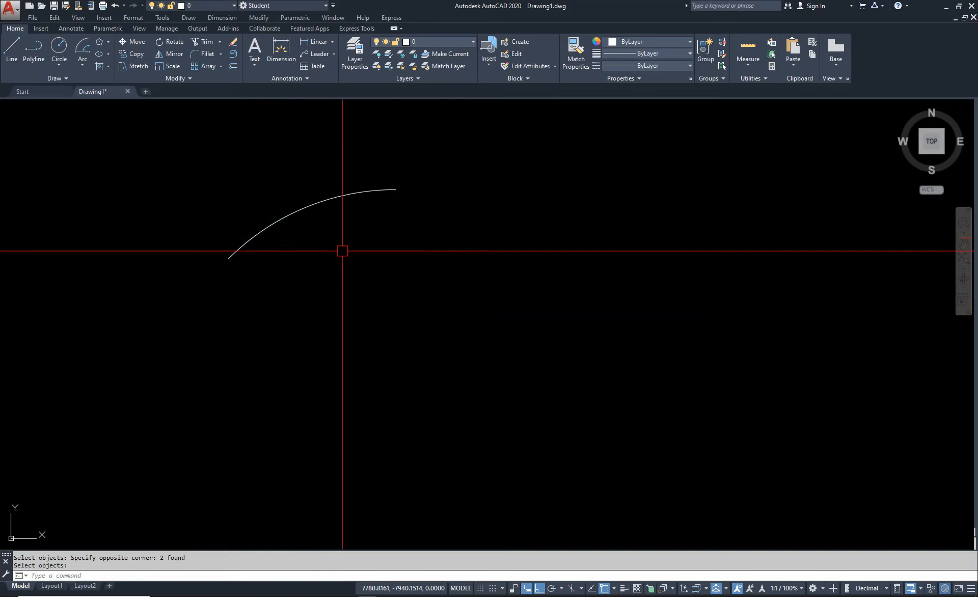
pyautogui.press('Escape')
pyautogui.press('Escape')
# Draw a vertical line from the arc's upper right end down to the arc's center
pyautogui.scroll(-4, 342, 249)
pyautogui.write('l')
pyautogui.press('Return')
pyautogui.click(363, 225)
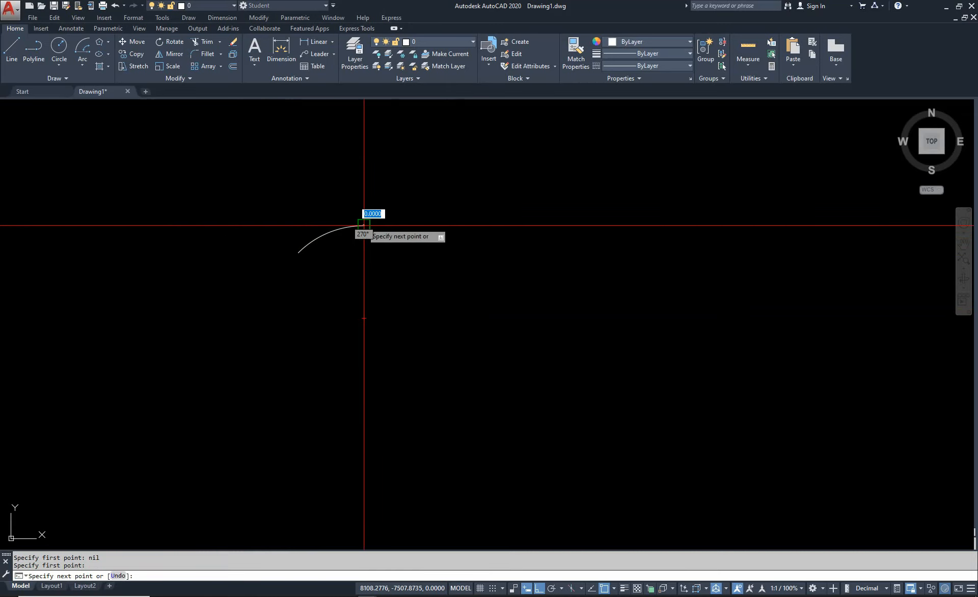
pyautogui.click(363, 318)
pyautogui.press('Escape')
# Draw a line from the arc's lower left end to the arc's center, closing the sector
pyautogui.press('Return')
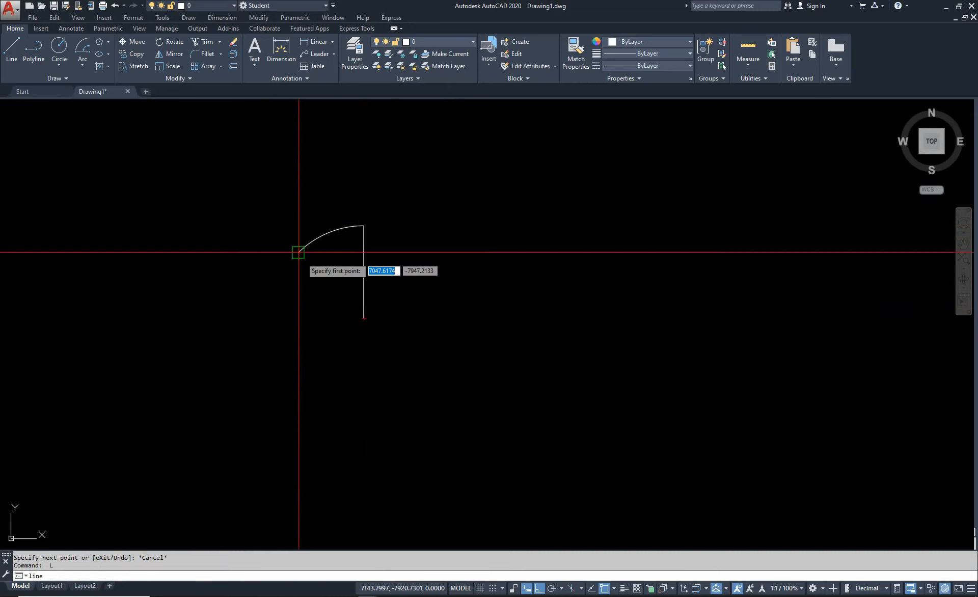
pyautogui.click(298, 253)
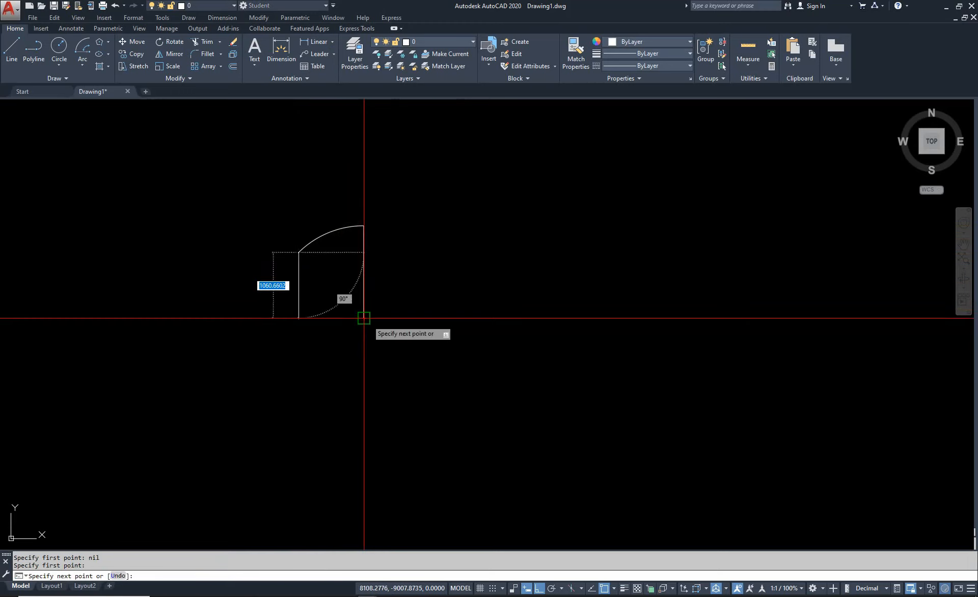
pyautogui.click(364, 318)
pyautogui.press('Escape')
pyautogui.scroll(4, 321, 270)
pyautogui.click(461, 307)
pyautogui.click(327, 395)
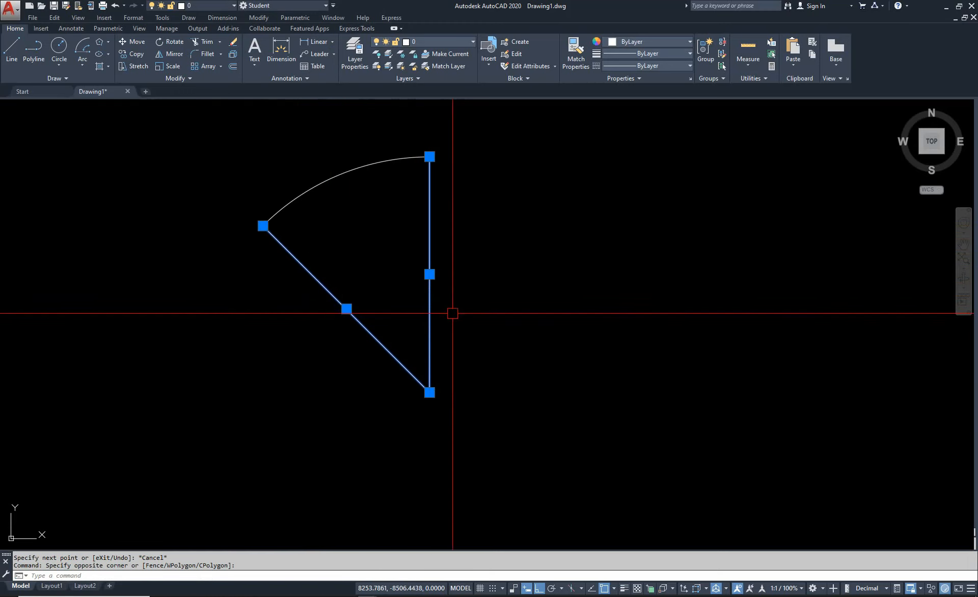
pyautogui.press('Escape')
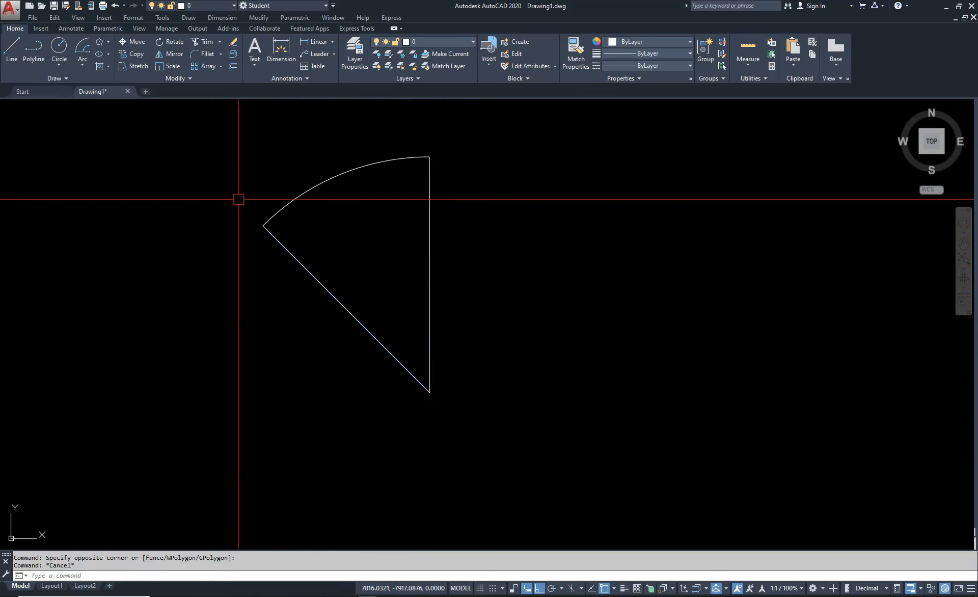
# Add an angular dimension between the sector's slanted and vertical lines, placed inside the sector
pyautogui.click(214, 20)
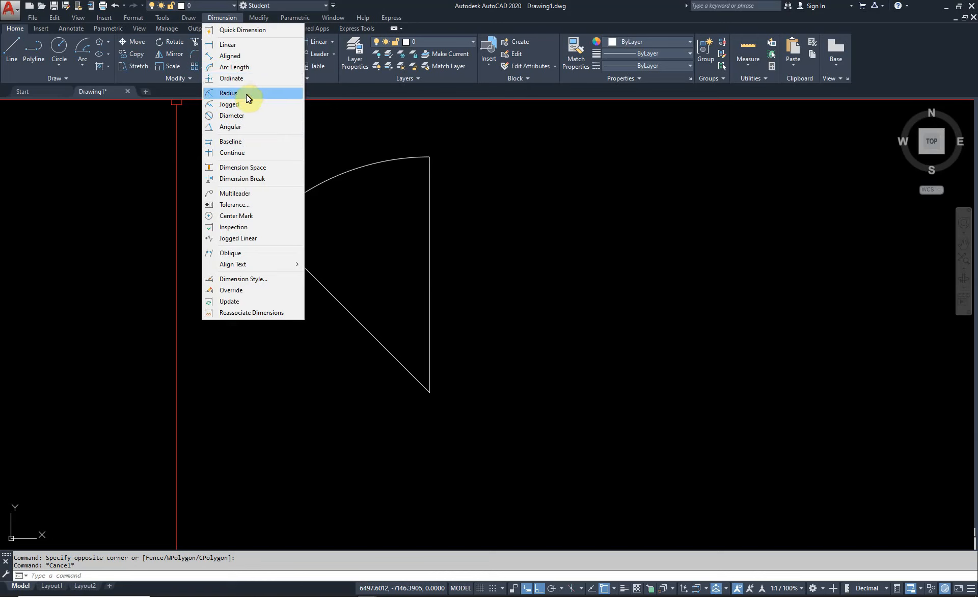
pyautogui.click(254, 125)
pyautogui.click(327, 289)
pyautogui.click(429, 288)
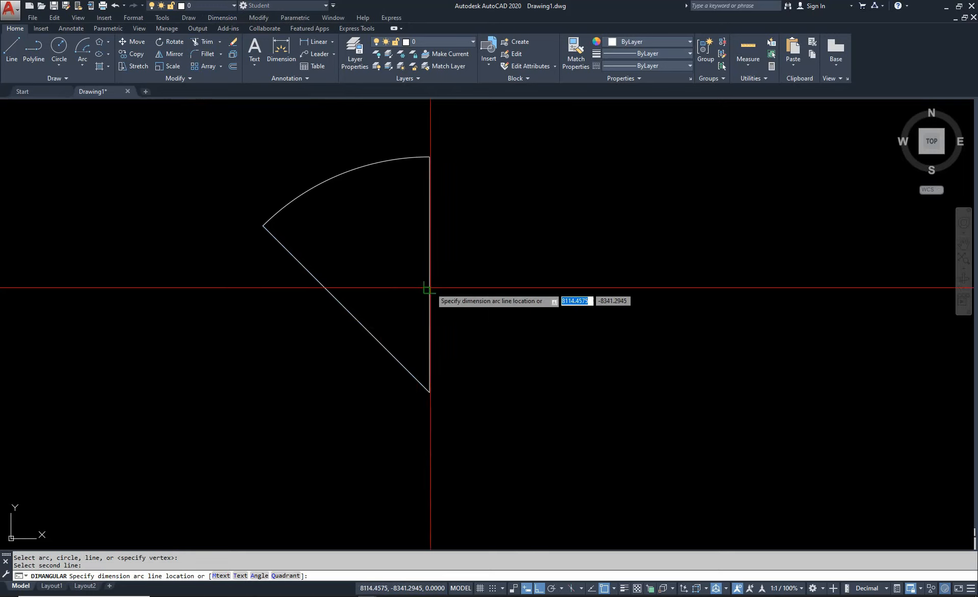
pyautogui.click(371, 246)
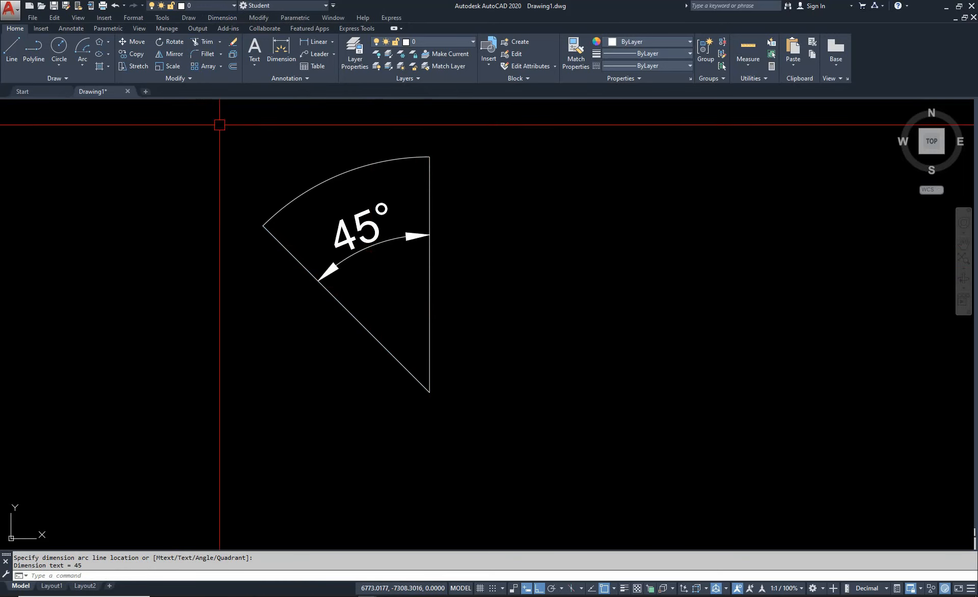
# Erase the angular dimension inside the 45° sector
pyautogui.scroll(-2, 393, 287)
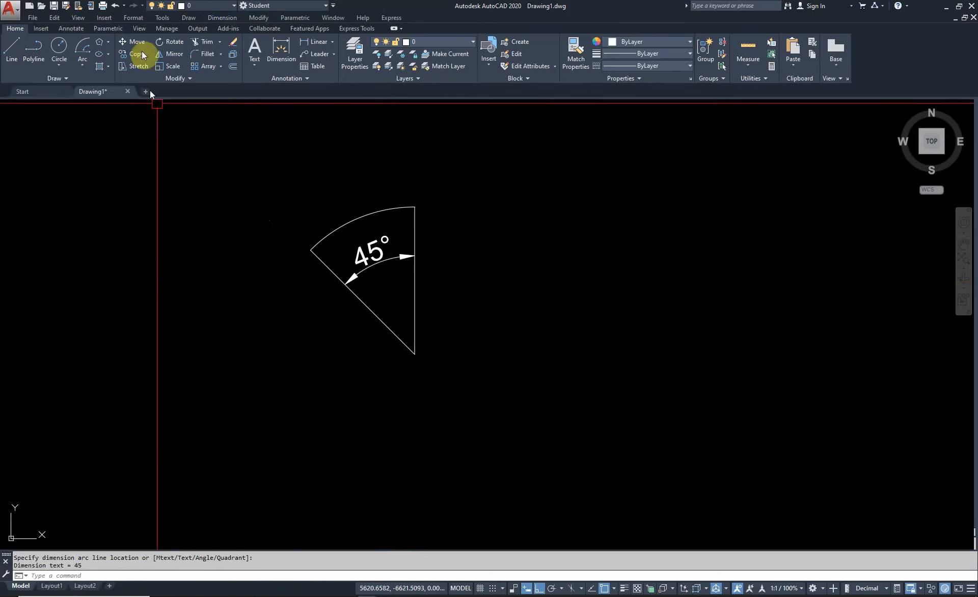
pyautogui.click(382, 252)
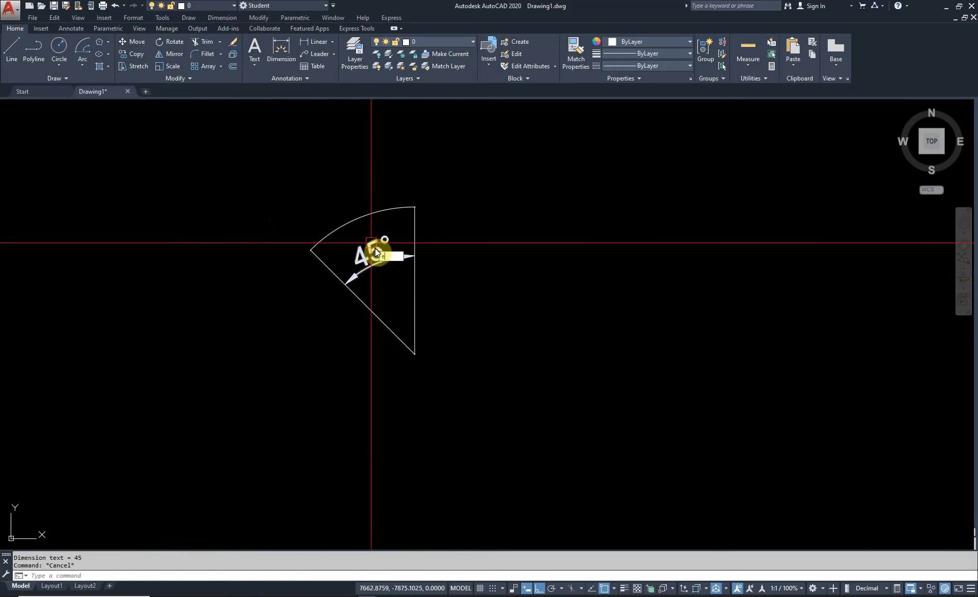
pyautogui.press('Delete')
# Add an angular dimension between the sector's slanted and vertical lines again, placing its arc inside the sector
pyautogui.click(183, 18)
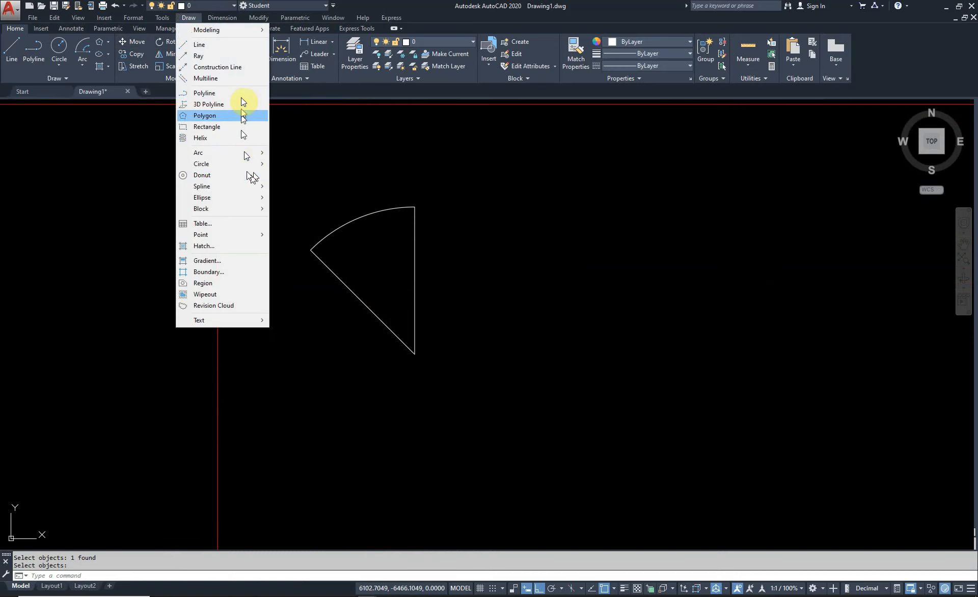
pyautogui.click(224, 18)
pyautogui.click(224, 19)
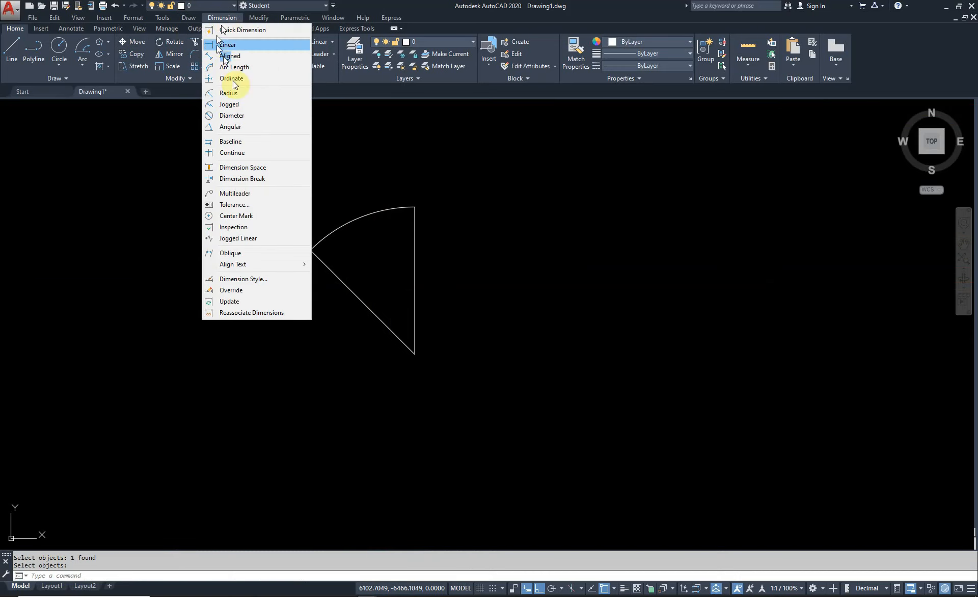
pyautogui.click(256, 127)
pyautogui.click(375, 312)
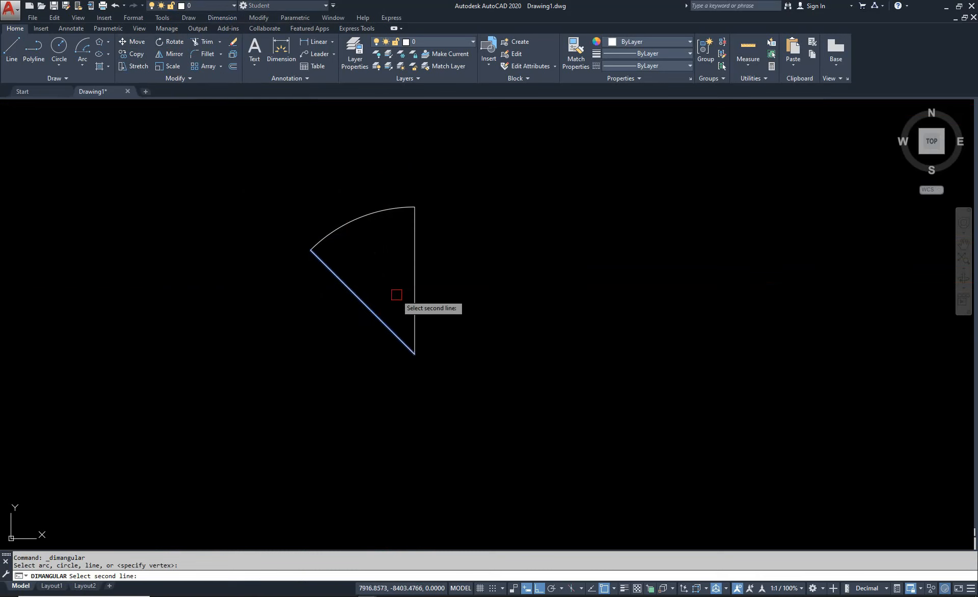
pyautogui.click(415, 296)
pyautogui.click(415, 257)
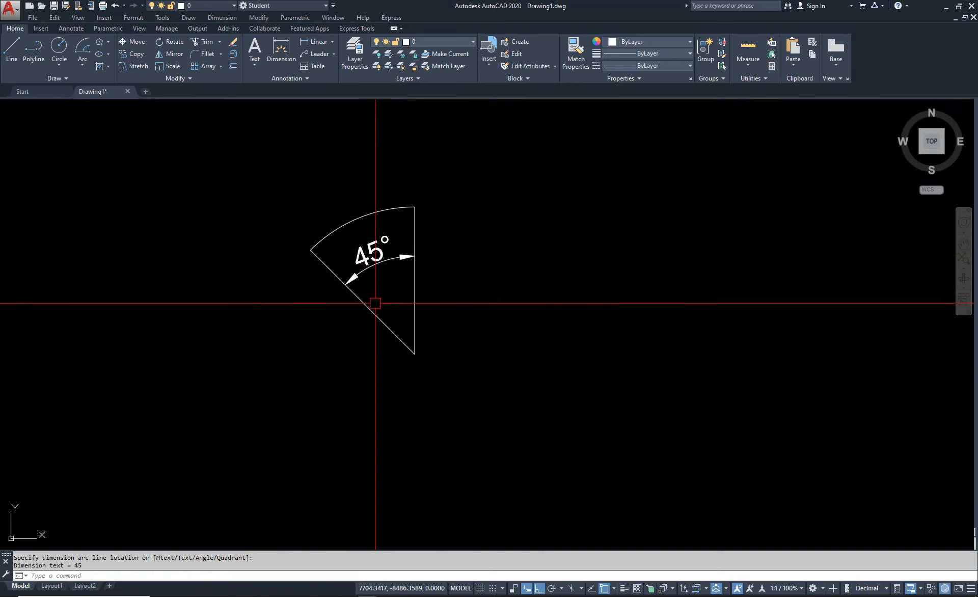
# Draw a Start, Center, Length arc just right of the large circle, trying a chord length of 5000 before setting 1500
pyautogui.scroll(-2, 375, 303)
pyautogui.press('Escape')
pyautogui.moveTo(271, 205); pyautogui.dragTo(522, 319, button='middle')
pyautogui.scroll(-2, 522, 318)
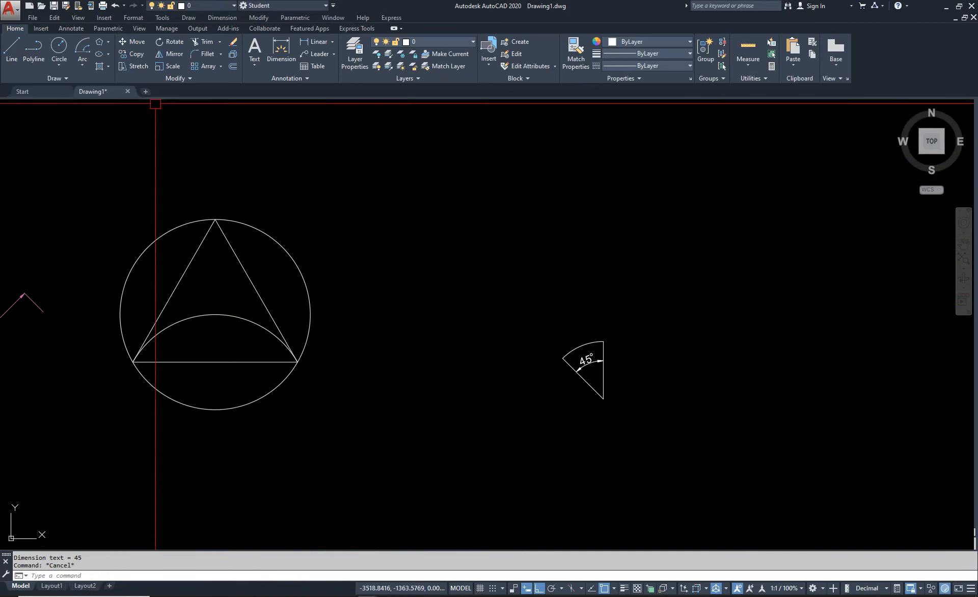
pyautogui.click(82, 63)
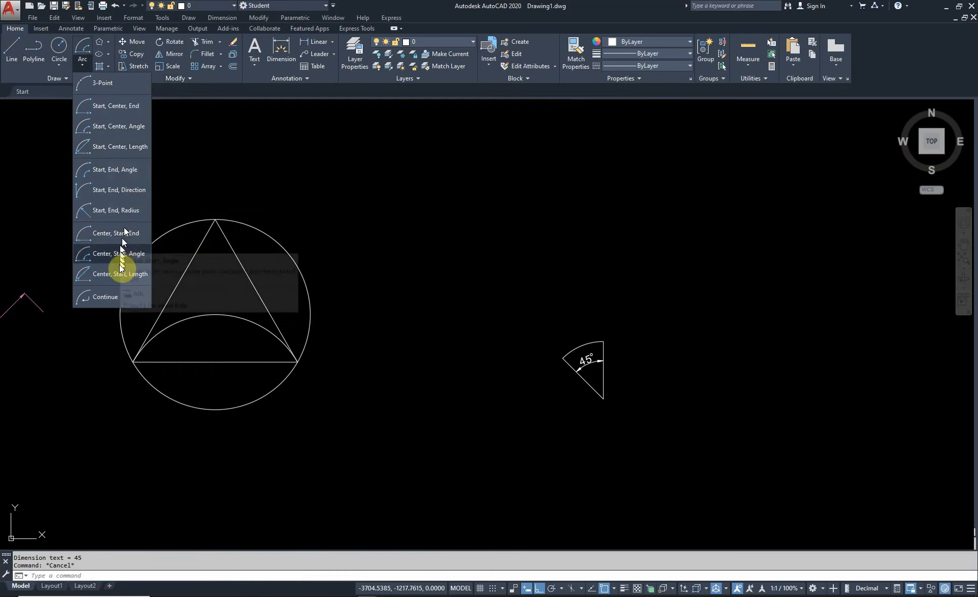
pyautogui.click(113, 149)
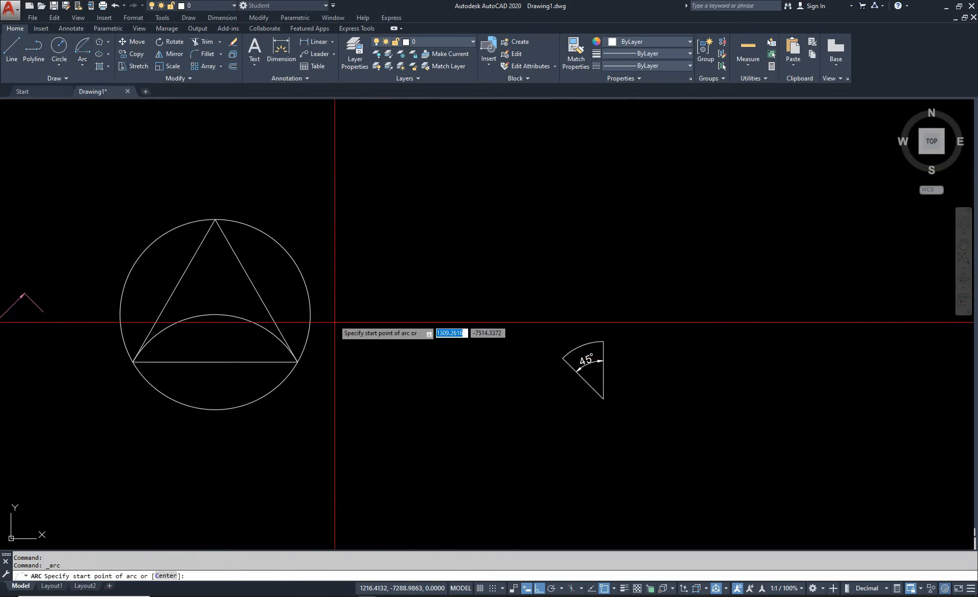
pyautogui.scroll(2, 334, 301)
pyautogui.click(355, 313)
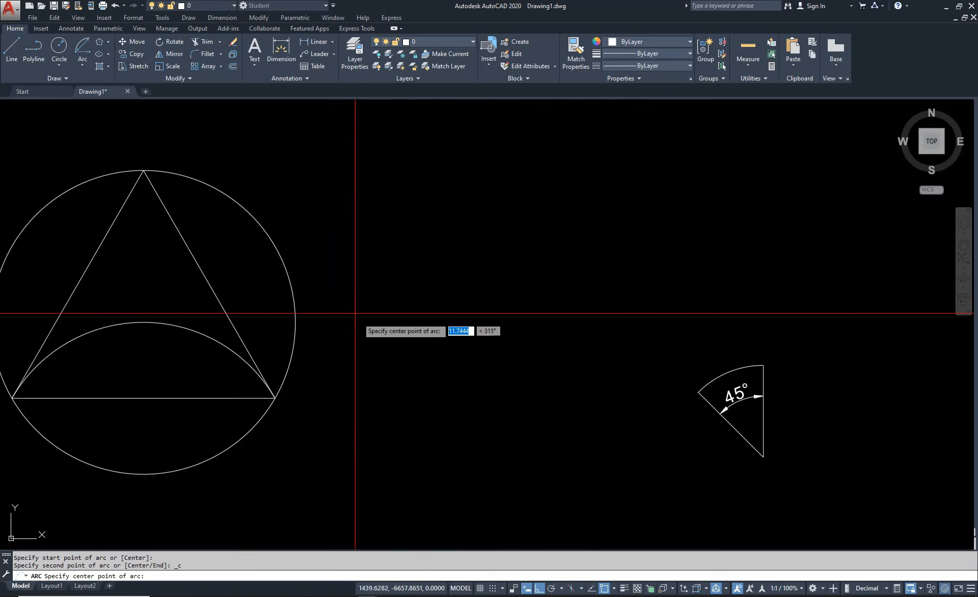
pyautogui.click(421, 379)
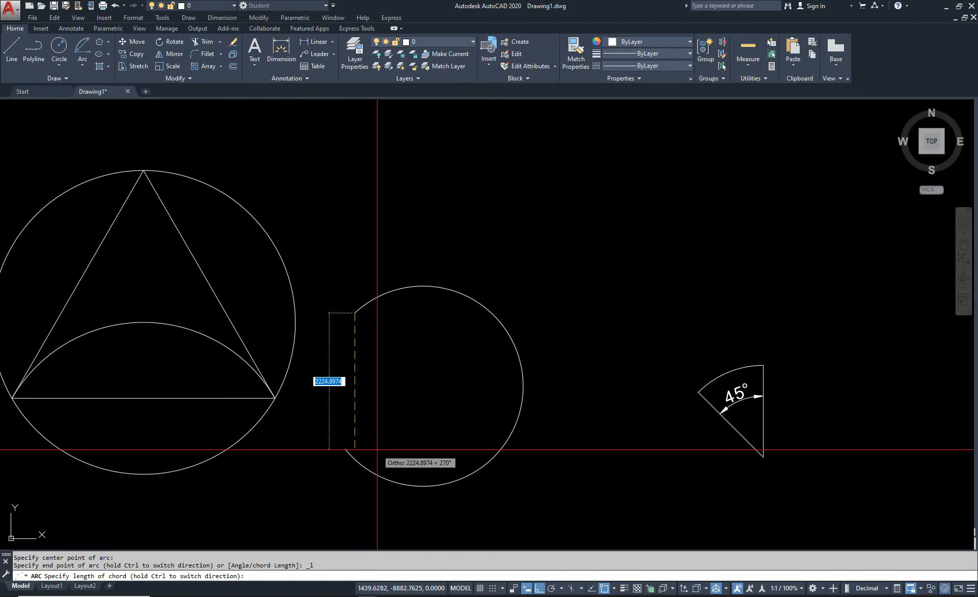
pyautogui.write('5000')
pyautogui.press('Return')
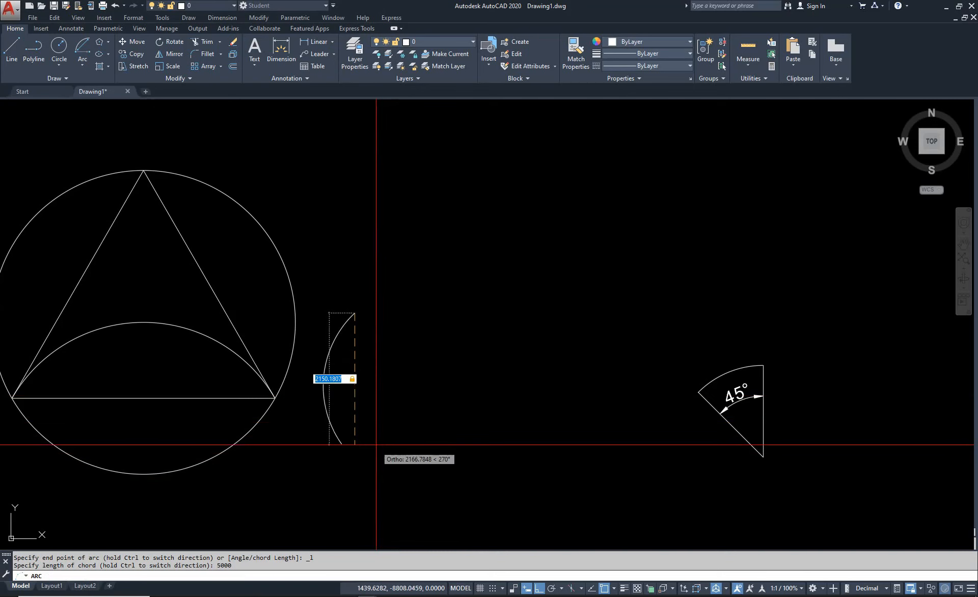
pyautogui.write('5000')
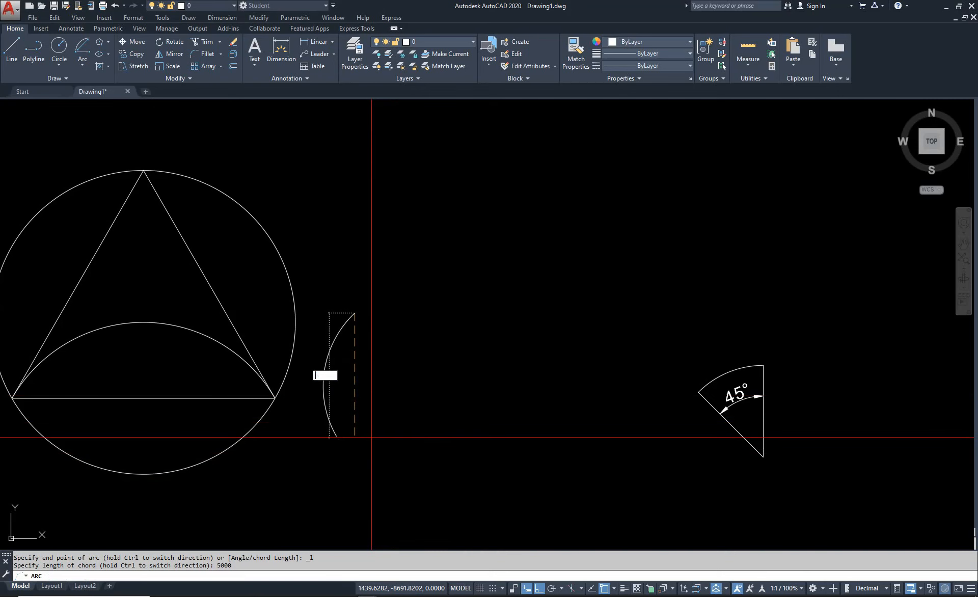
pyautogui.press('Return')
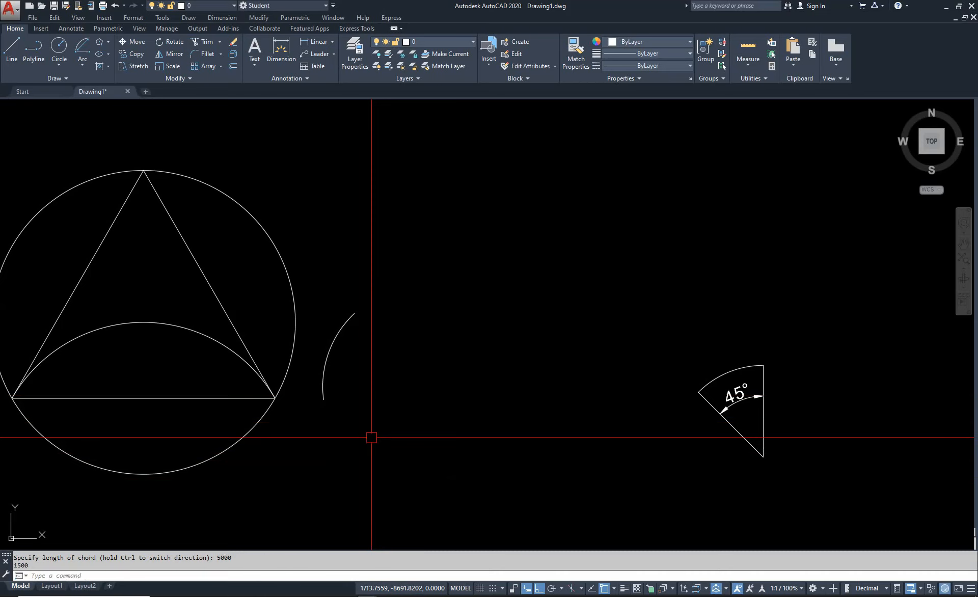
pyautogui.click(344, 335)
pyautogui.scroll(4, 343, 335)
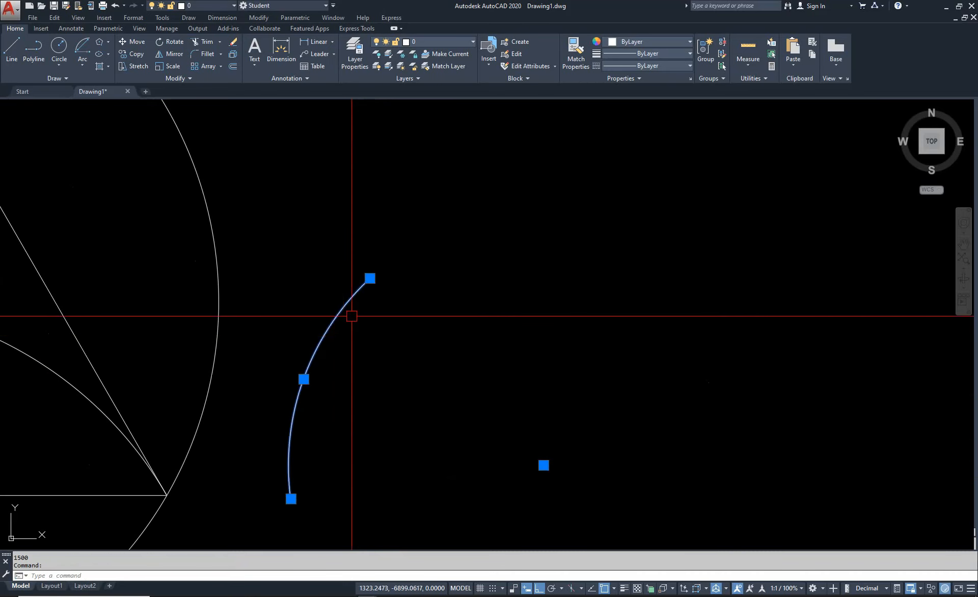
pyautogui.press('Escape')
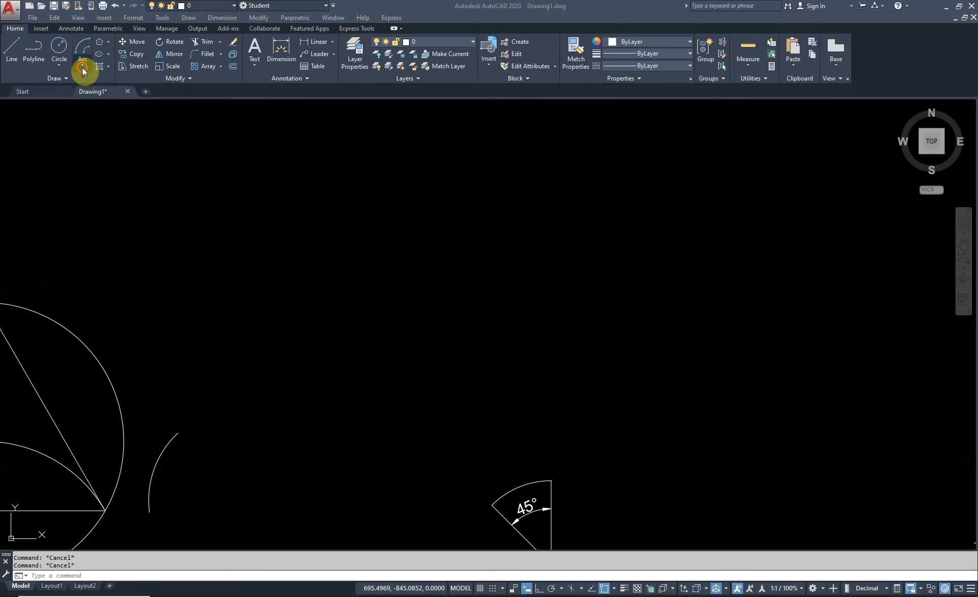
# Draw a Start, End, Angle arc in the empty area above the 45° sector, with an included angle of 50°
pyautogui.click(83, 66)
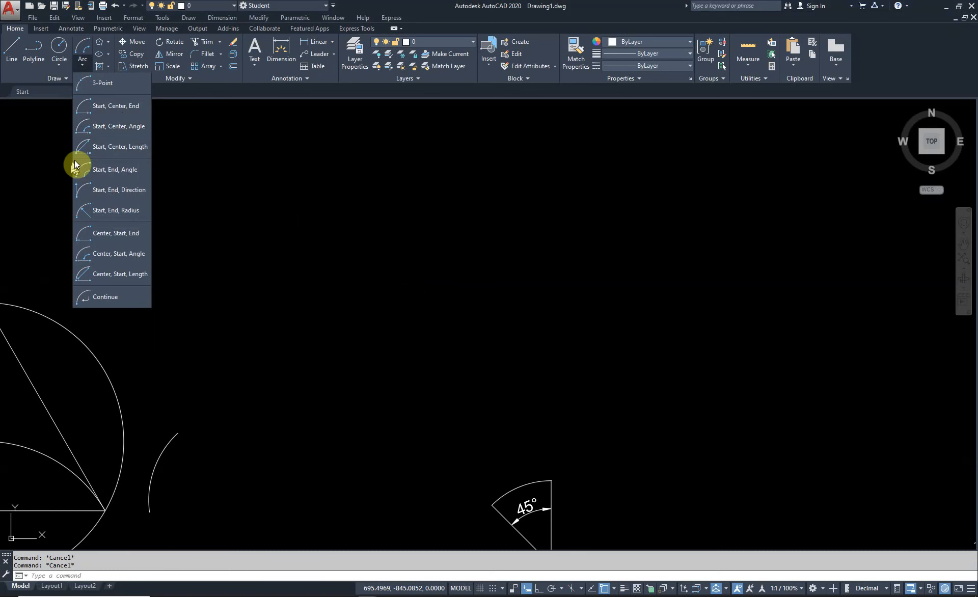
pyautogui.click(111, 174)
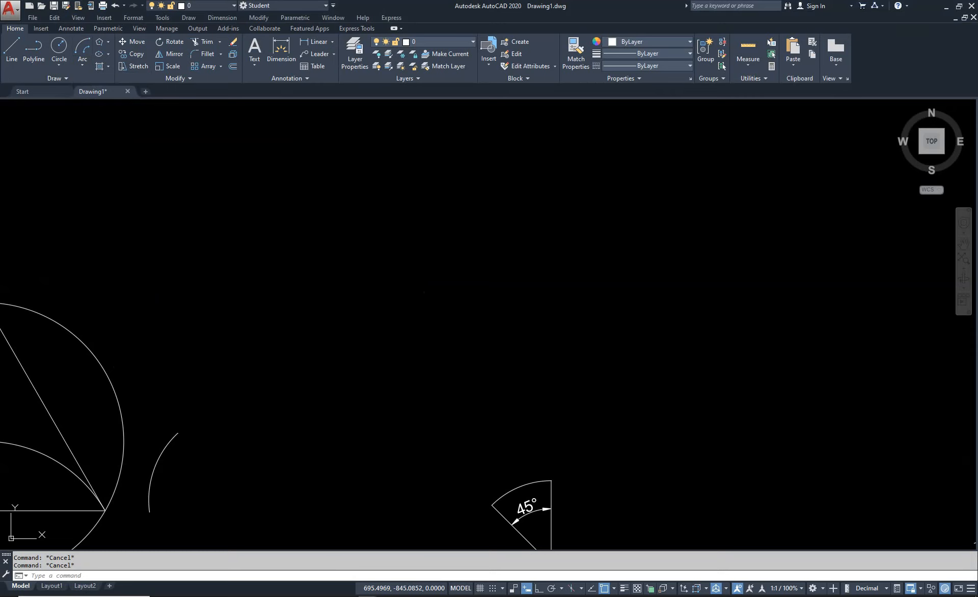
pyautogui.click(339, 191)
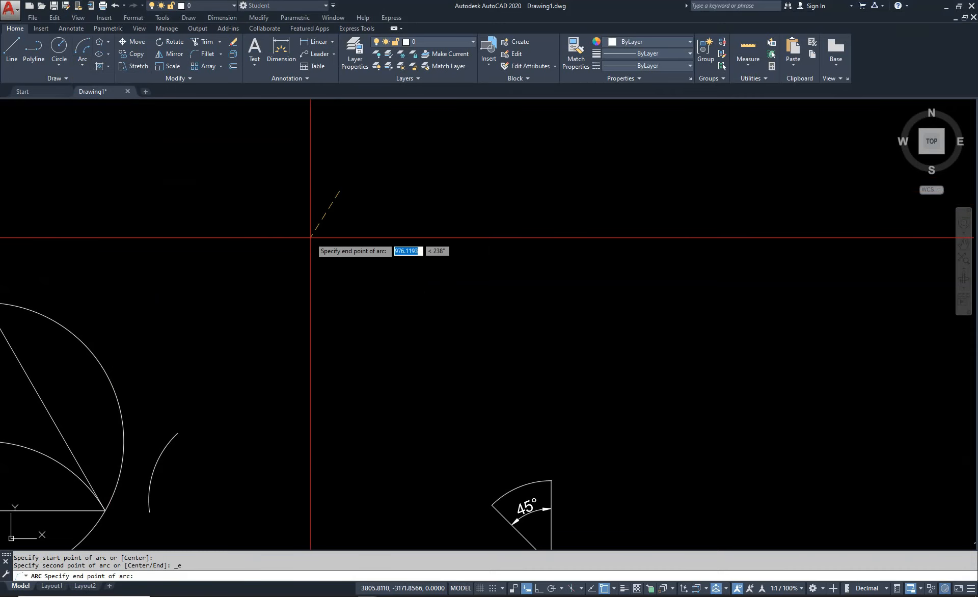
pyautogui.click(390, 317)
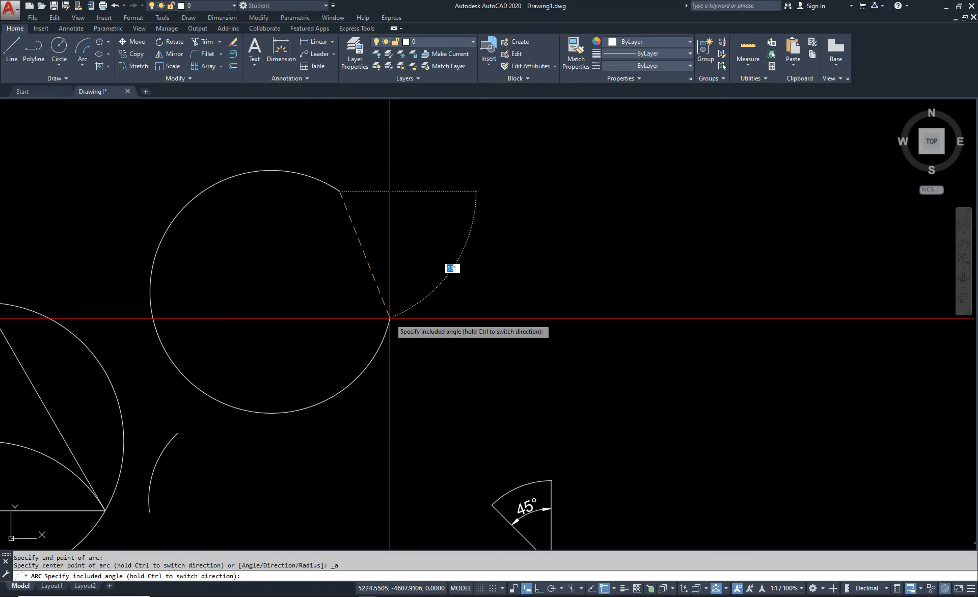
pyautogui.write('50')
pyautogui.press('Return')
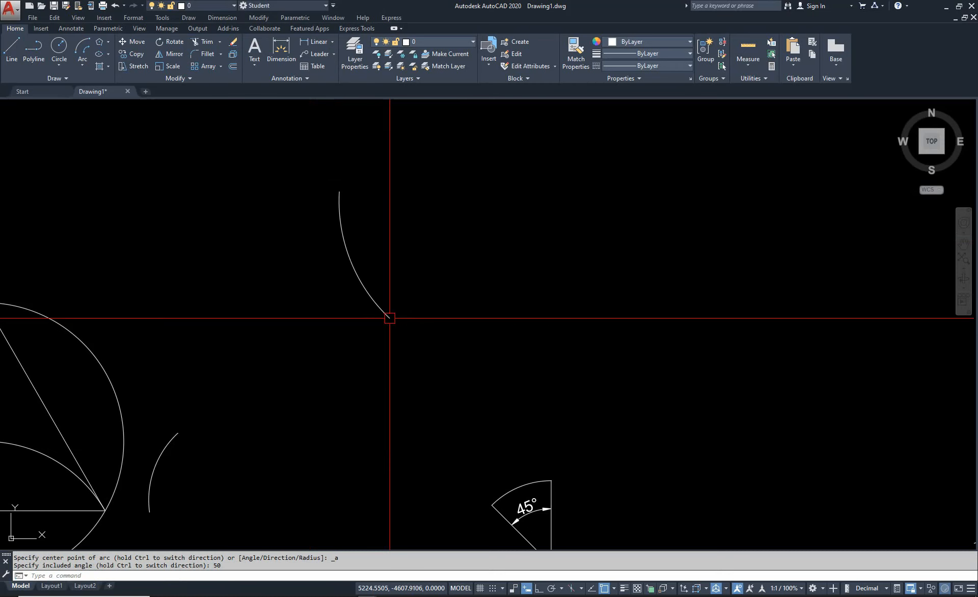
# Draw lines from the new arc's upper and lower ends to its center, closing the sector
pyautogui.scroll(-3, 366, 301)
pyautogui.press('Escape')
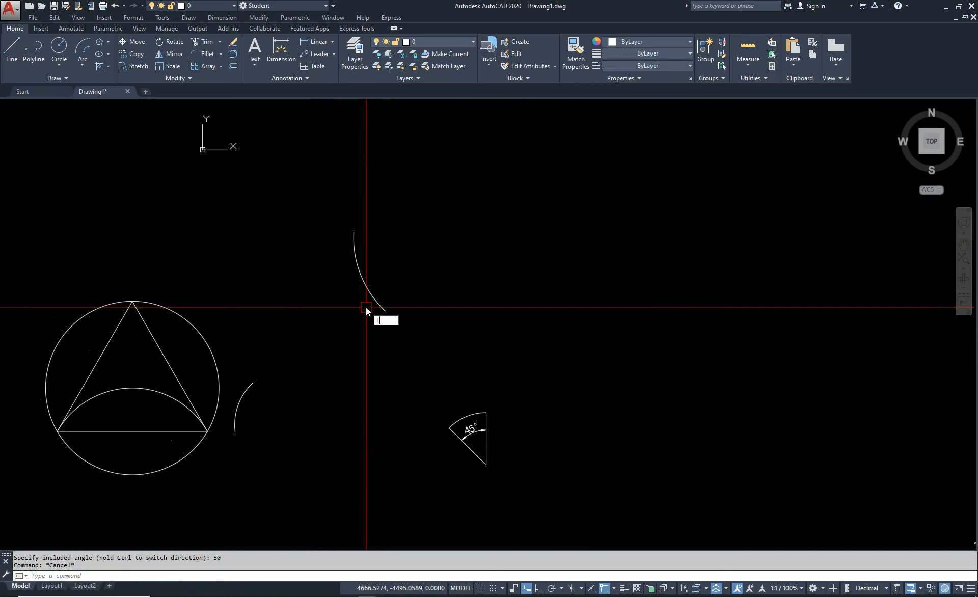
pyautogui.press('Return')
pyautogui.click(354, 232)
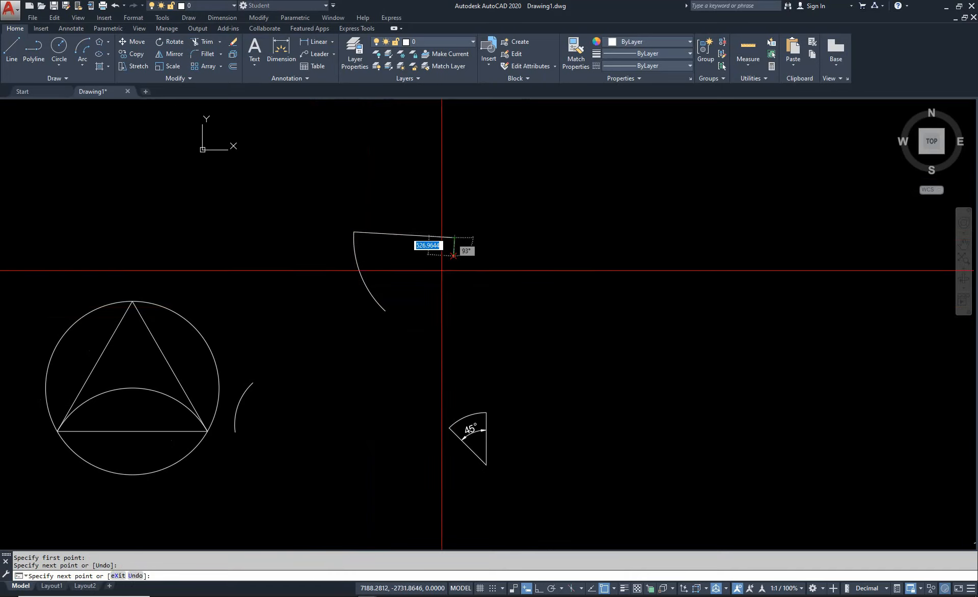
pyautogui.press('Escape')
pyautogui.press('Return')
pyautogui.click(385, 310)
pyautogui.click(453, 237)
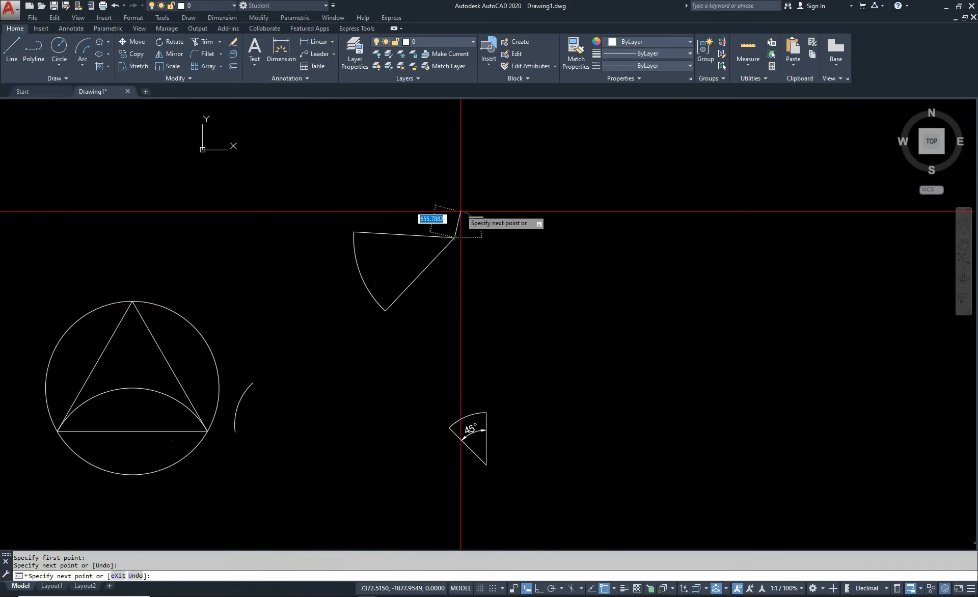
pyautogui.press('Escape')
pyautogui.scroll(2, 446, 230)
pyautogui.write('N')
pyautogui.press('Return')
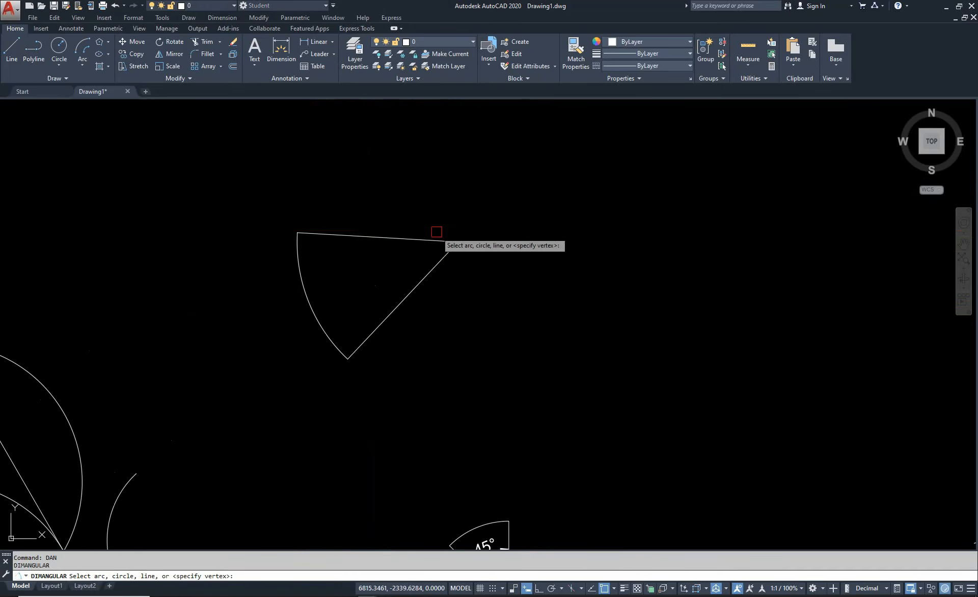
pyautogui.click(444, 241)
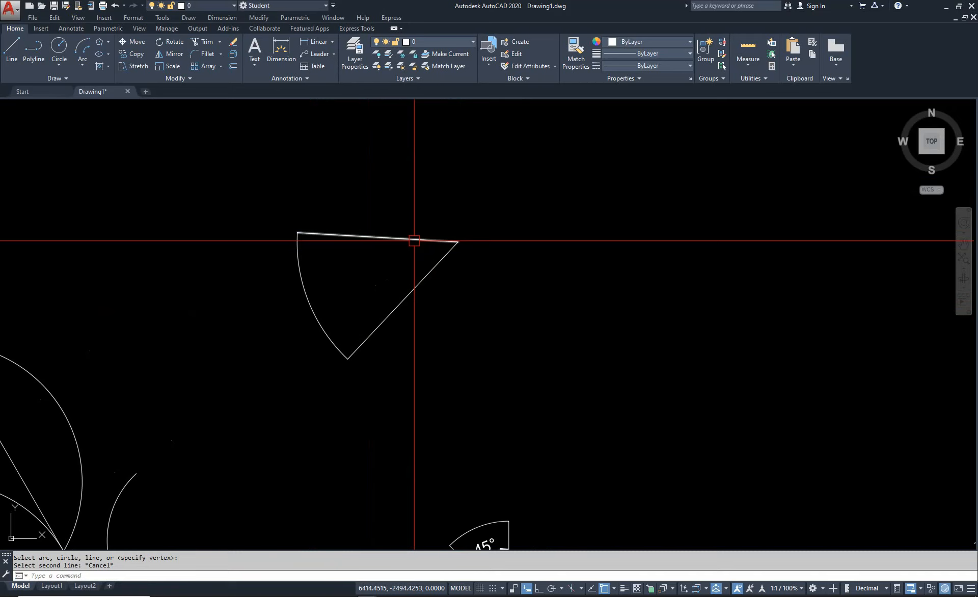
pyautogui.press('Escape')
pyautogui.click(222, 18)
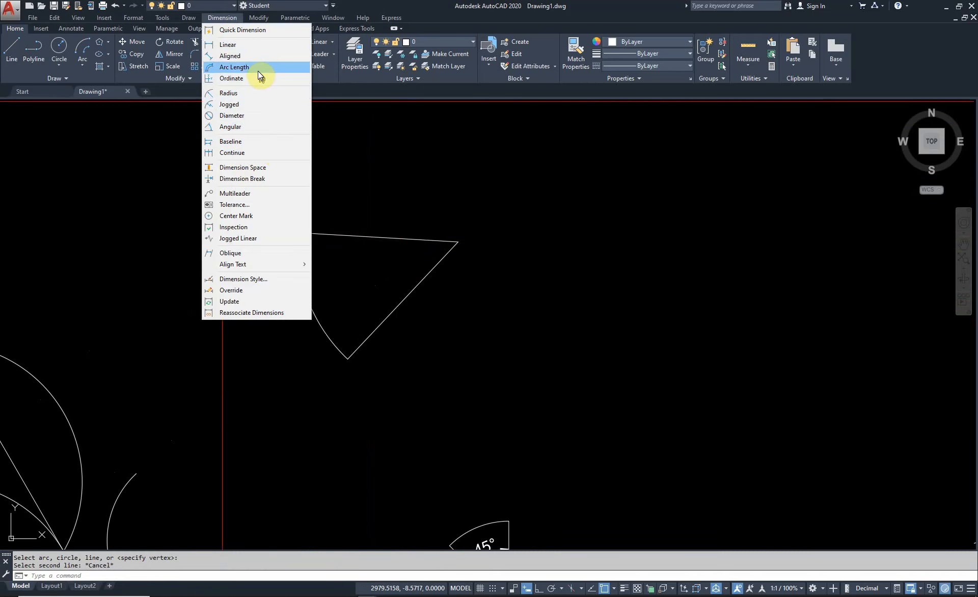
pyautogui.click(230, 127)
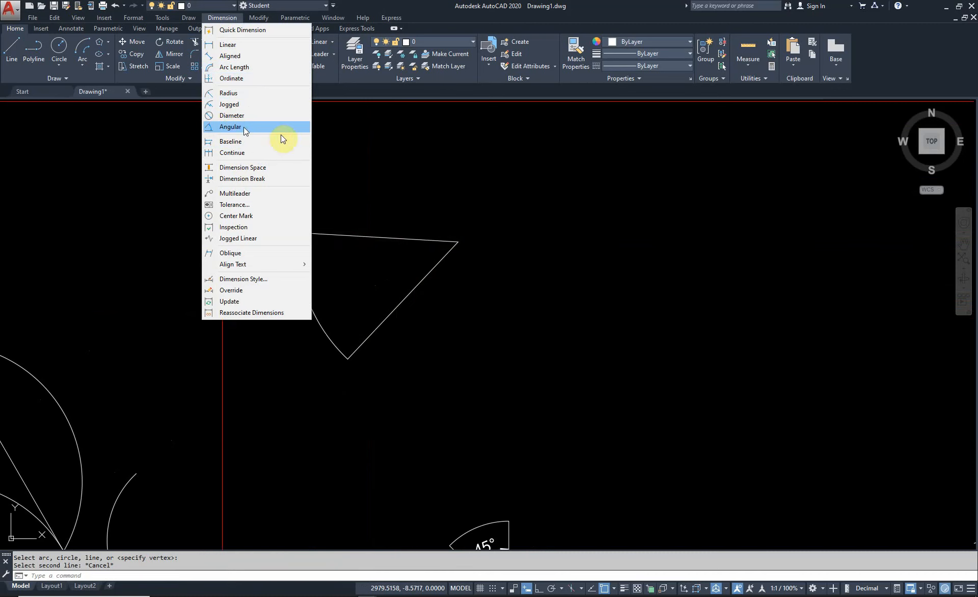
pyautogui.click(457, 192)
pyautogui.press('Escape')
pyautogui.press('Escape')
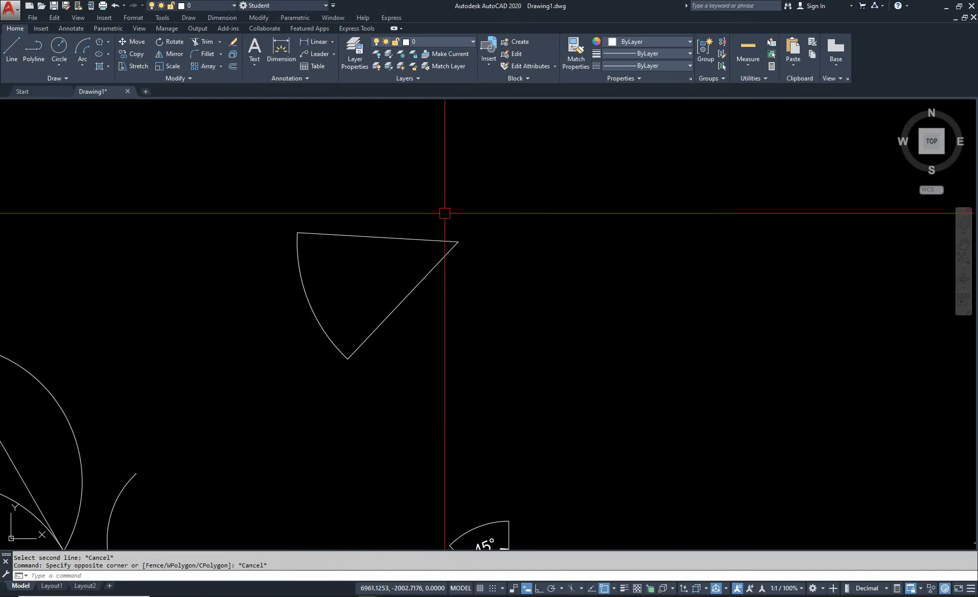
# Add an angular dimension between the new sector's two straight sides, placed inside the sector
pyautogui.write('DAN')
pyautogui.press('Return')
pyautogui.click(399, 237)
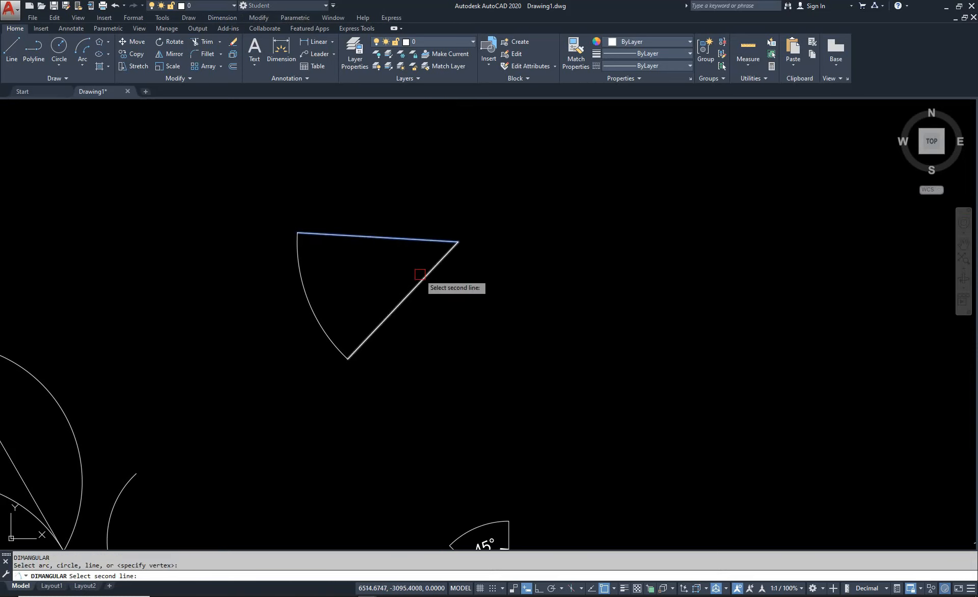
pyautogui.click(426, 275)
pyautogui.click(375, 276)
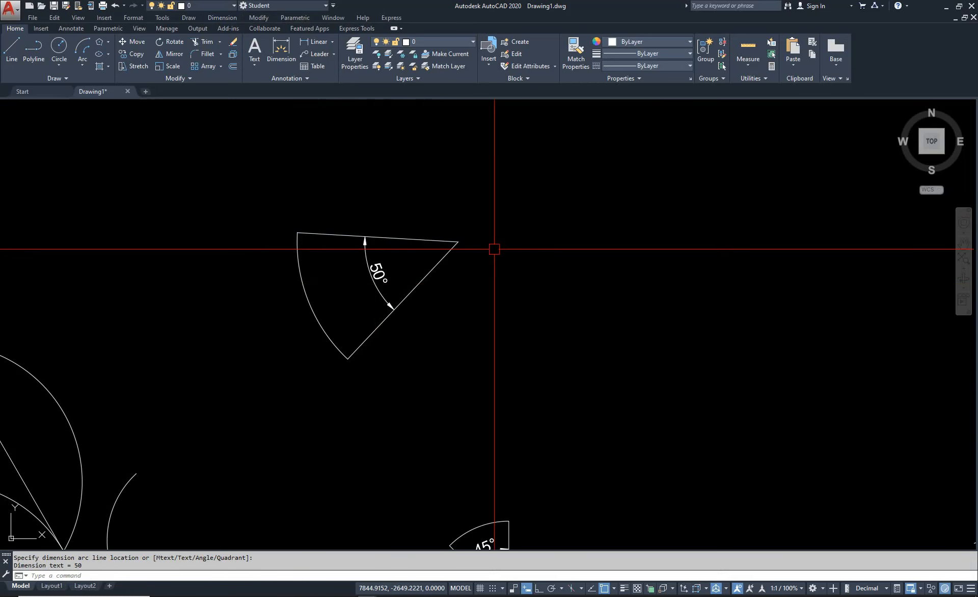
pyautogui.press('Escape')
pyautogui.scroll(-4, 417, 223)
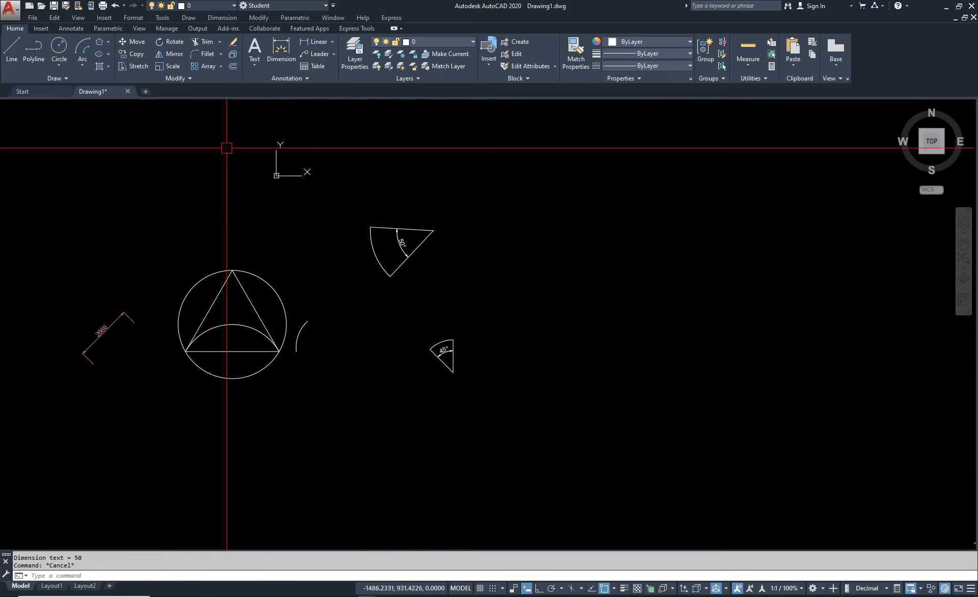
pyautogui.click(83, 66)
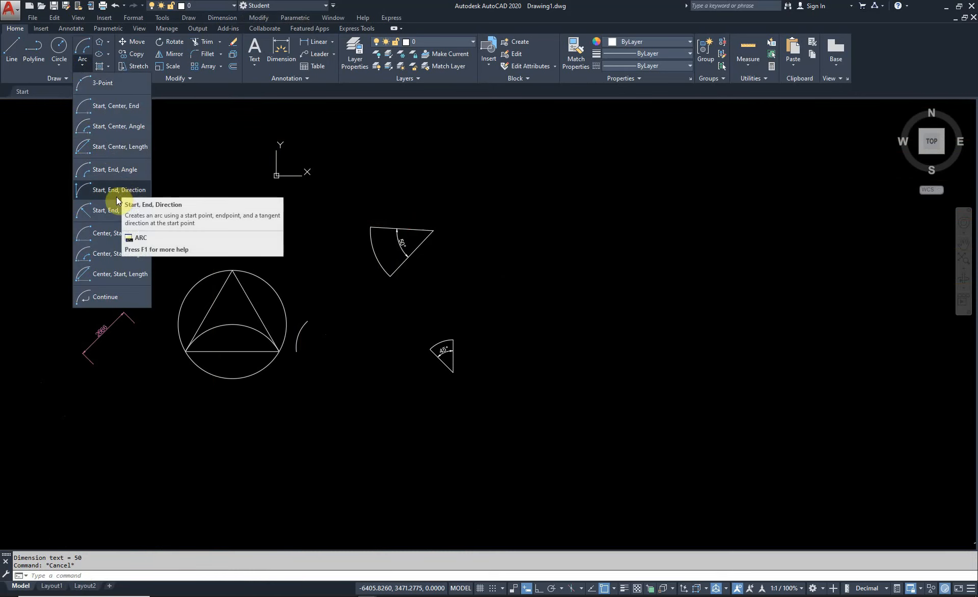
pyautogui.press('Escape')
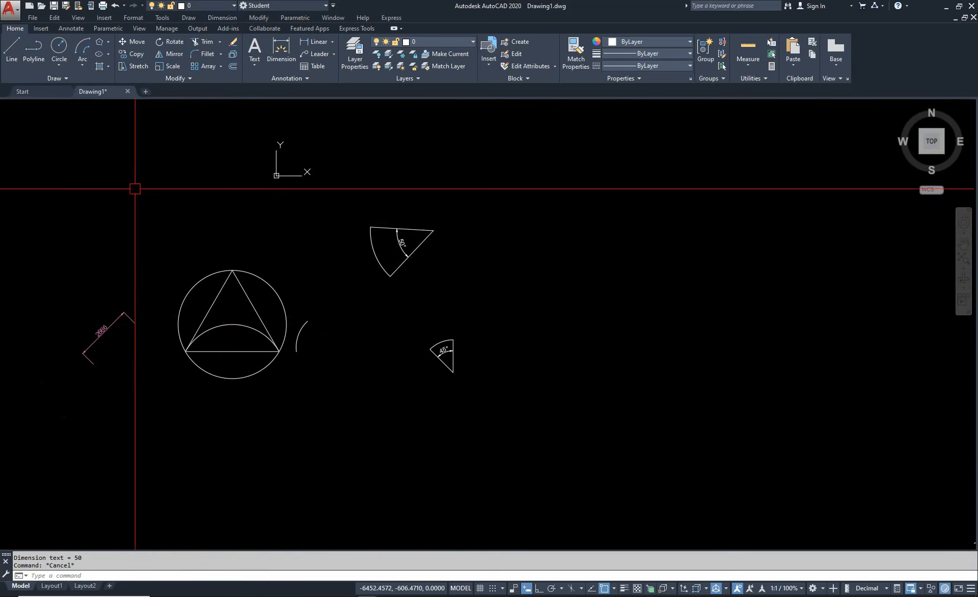
# Turn on Ortho mode and draw a horizontal line in the empty area east of the 50° sector
pyautogui.moveTo(585, 270); pyautogui.dragTo(392, 325, button='middle')
pyautogui.write('l')
pyautogui.press('Return')
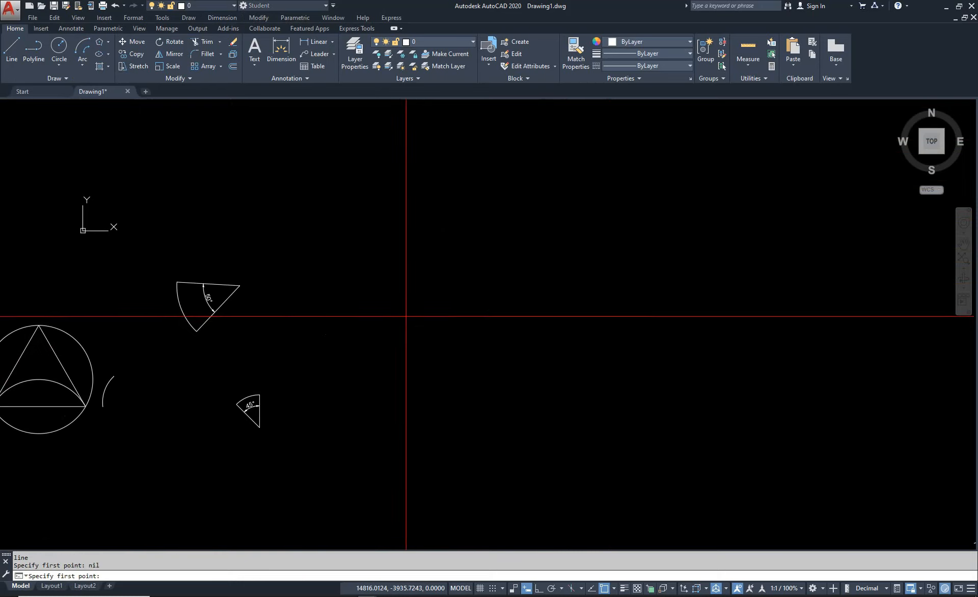
pyautogui.click(407, 316)
pyautogui.press('F8')
pyautogui.click(565, 318)
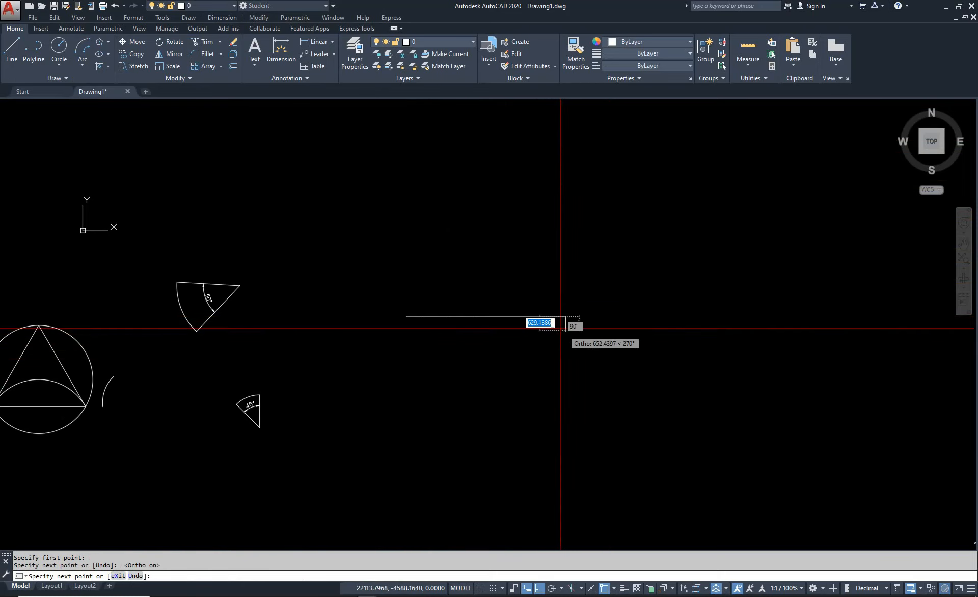
# Erase the horizontal line just drawn
pyautogui.press('Escape')
pyautogui.write('e')
pyautogui.press('Return')
pyautogui.click(469, 329)
pyautogui.click(446, 297)
pyautogui.press('Return')
pyautogui.press('Escape')
# Draw a horizontal line 5000 long in the empty area east of the 50° sector
pyautogui.write('l')
pyautogui.press('Return')
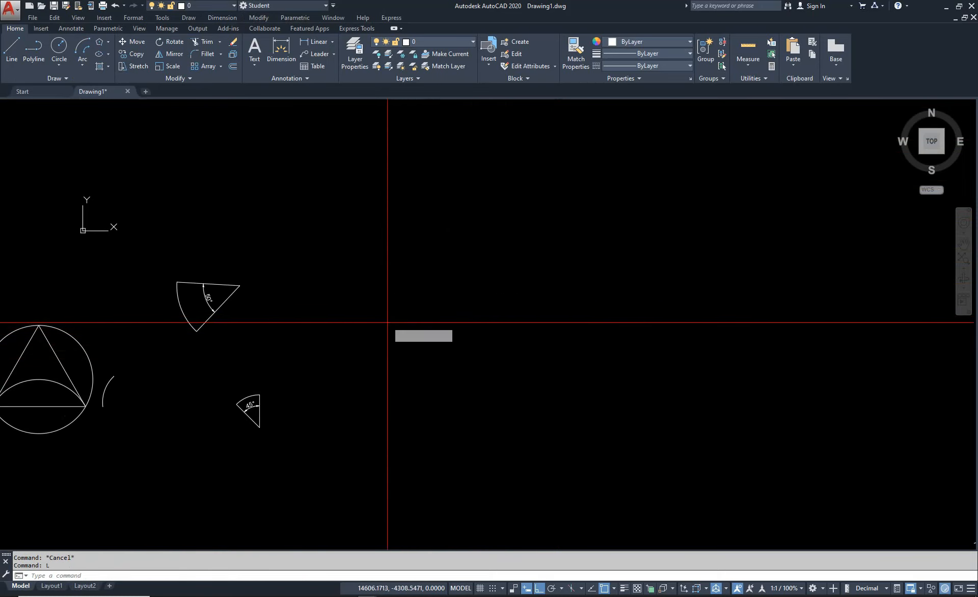
pyautogui.click(391, 321)
pyautogui.write('5000')
pyautogui.press('Return')
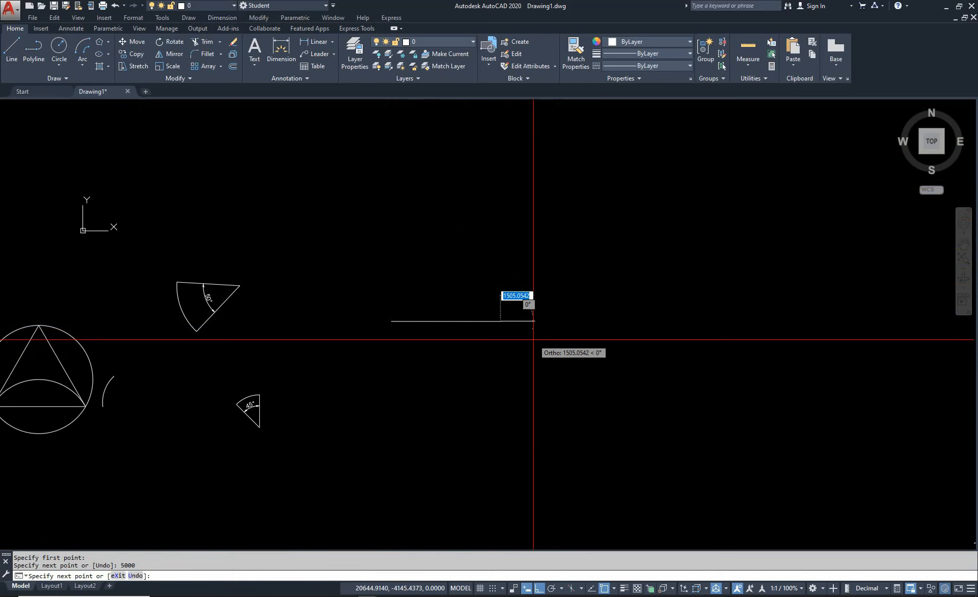
pyautogui.press('Escape')
# Copy the 5000-long horizontal line 200 units straight down
pyautogui.write('co')
pyautogui.press('Return')
pyautogui.click(495, 327)
pyautogui.press('Return')
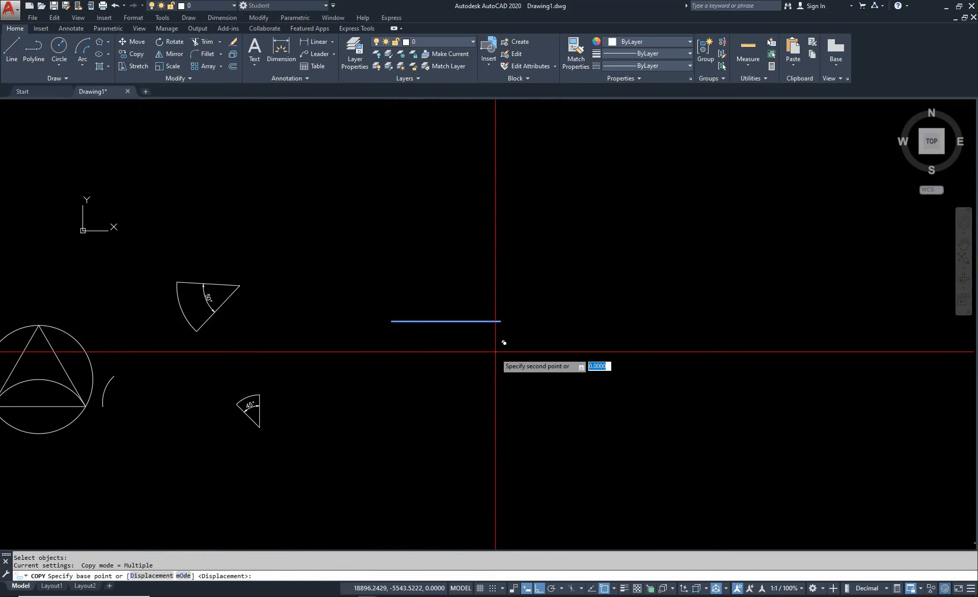
pyautogui.click(495, 351)
pyautogui.write('200')
pyautogui.press('Return')
pyautogui.press('Escape')
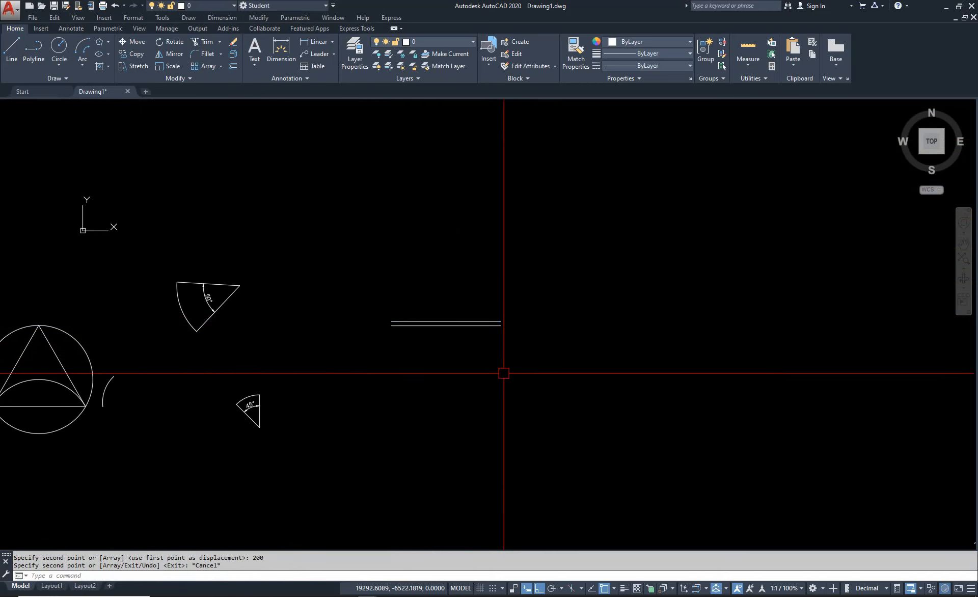
# Erase both parallel horizontal lines
pyautogui.scroll(6, 380, 260)
pyautogui.scroll(-4, 519, 310)
pyautogui.write('e')
pyautogui.press('Return')
pyautogui.click(585, 334)
pyautogui.click(495, 457)
pyautogui.press('Return')
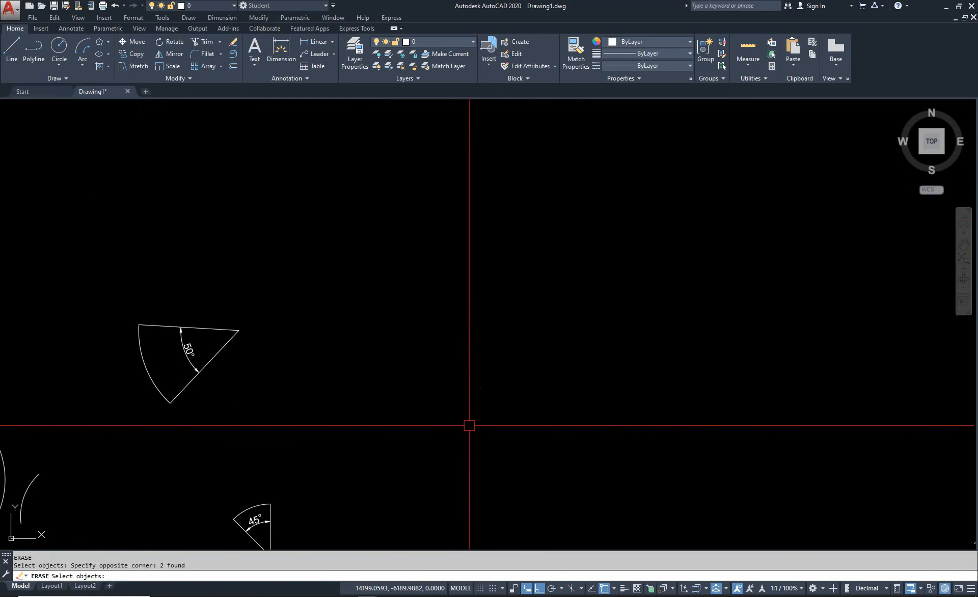
pyautogui.press('Escape')
# Draw a single vertical line in the empty area east of the 50° sector
pyautogui.write('l')
pyautogui.press('Return')
pyautogui.click(449, 395)
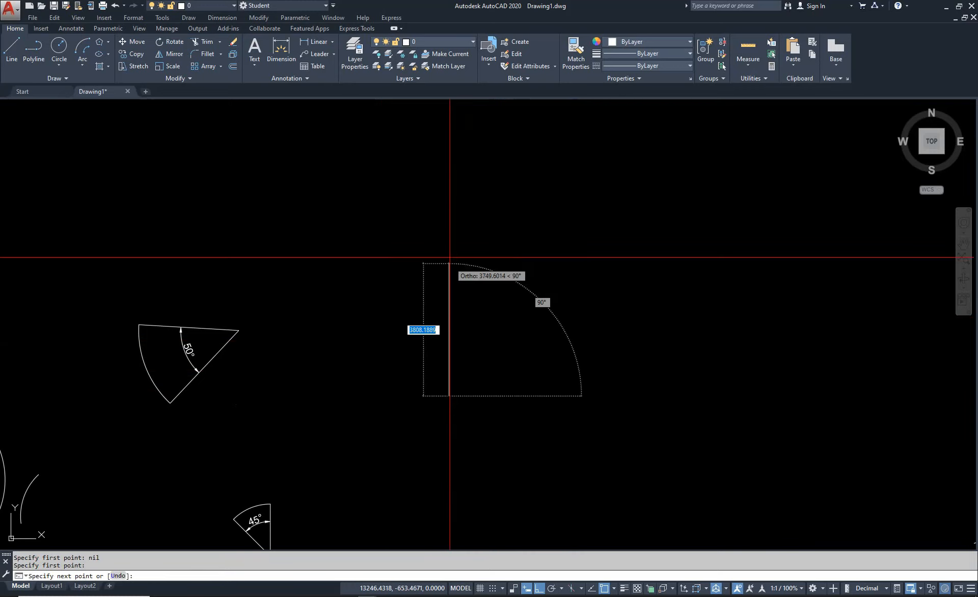
pyautogui.click(448, 245)
pyautogui.press('Escape')
pyautogui.press('Escape')
# Offset the vertical line 300 units toward the east
pyautogui.write('o')
pyautogui.press('Return')
pyautogui.write('300')
pyautogui.press('Return')
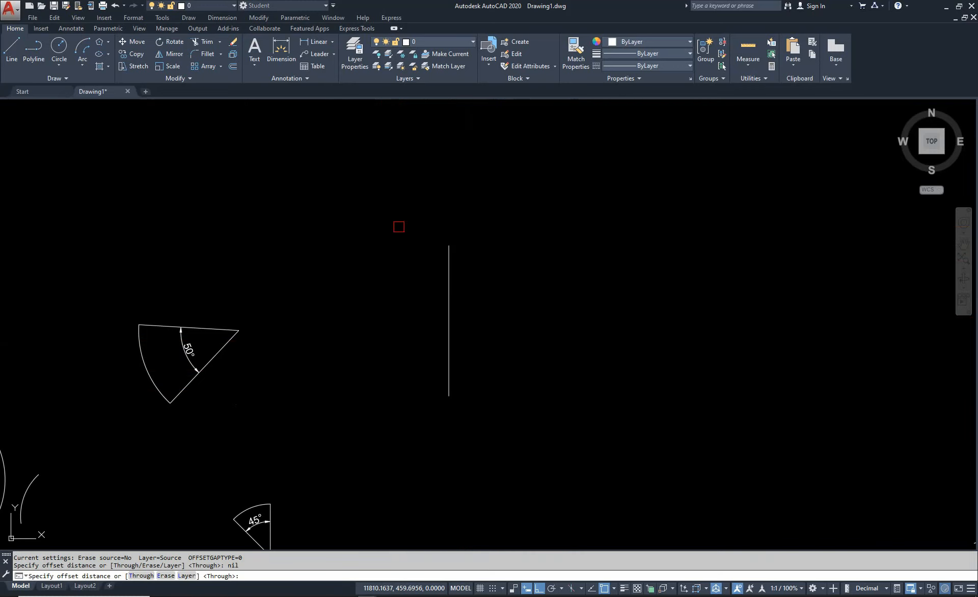
pyautogui.click(448, 290)
pyautogui.click(456, 232)
pyautogui.scroll(8, 474, 265)
pyautogui.press('Escape')
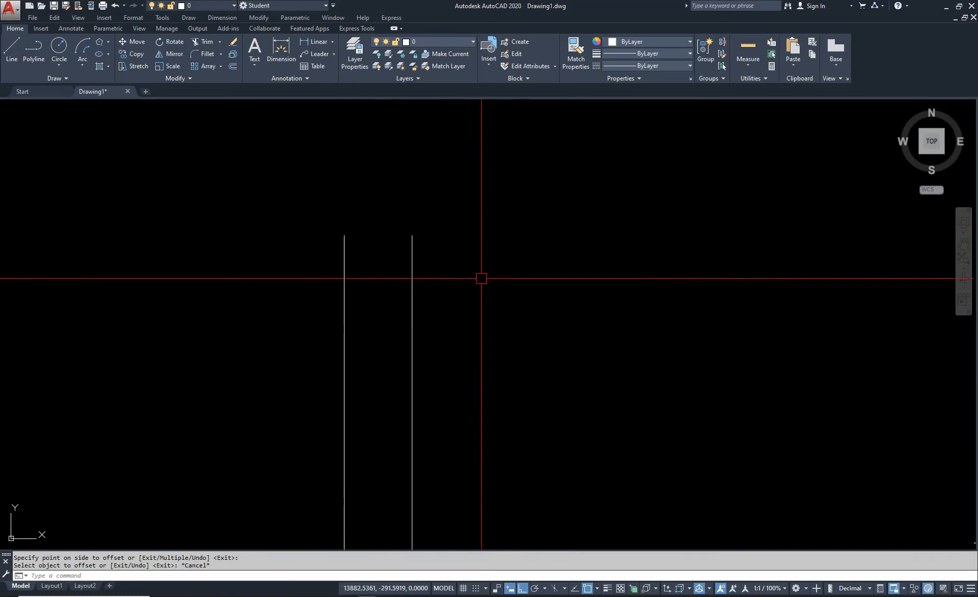
pyautogui.write('a')
pyautogui.press('Return')
pyautogui.press('Escape')
pyautogui.press('Escape')
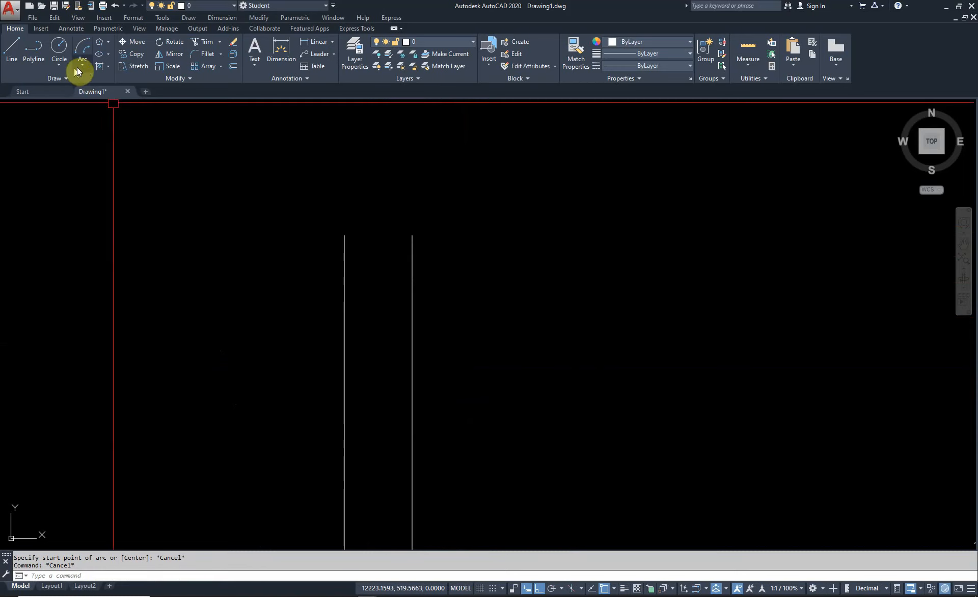
# Draw a Start, End, Direction arc between the vertical lines' upper ends, with a downward tangent direction so it curves inward
pyautogui.click(80, 68)
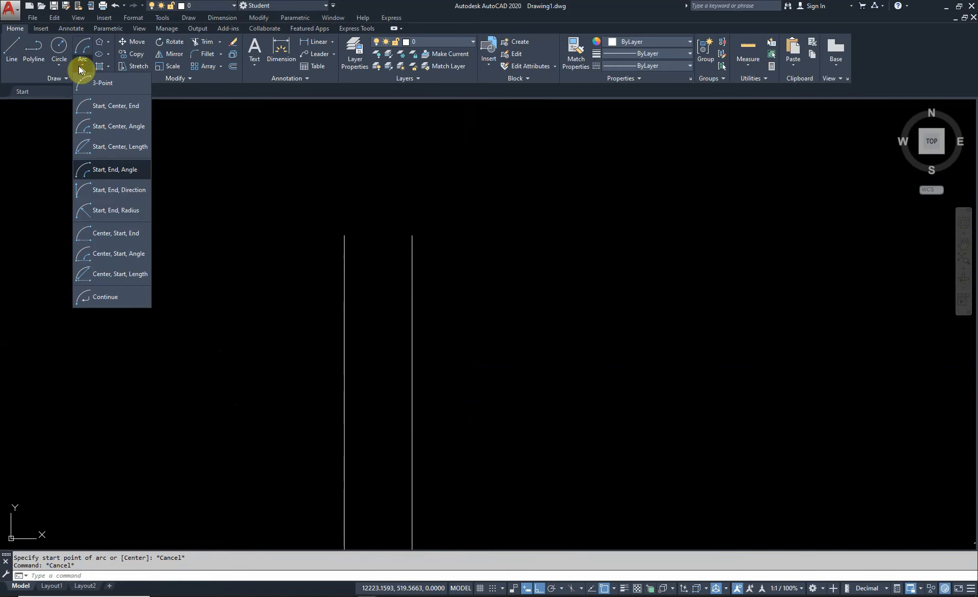
pyautogui.click(124, 194)
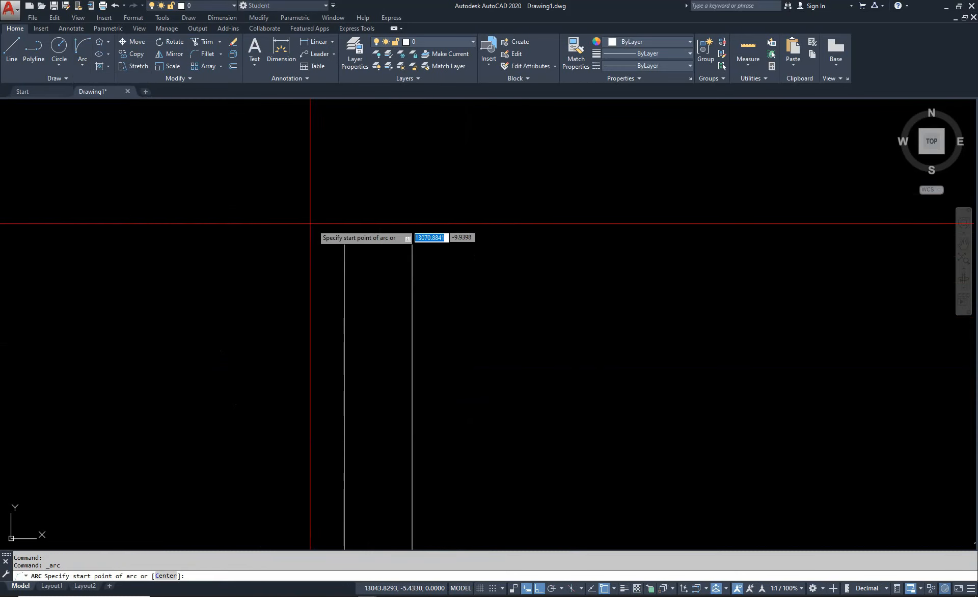
pyautogui.click(344, 235)
pyautogui.click(413, 235)
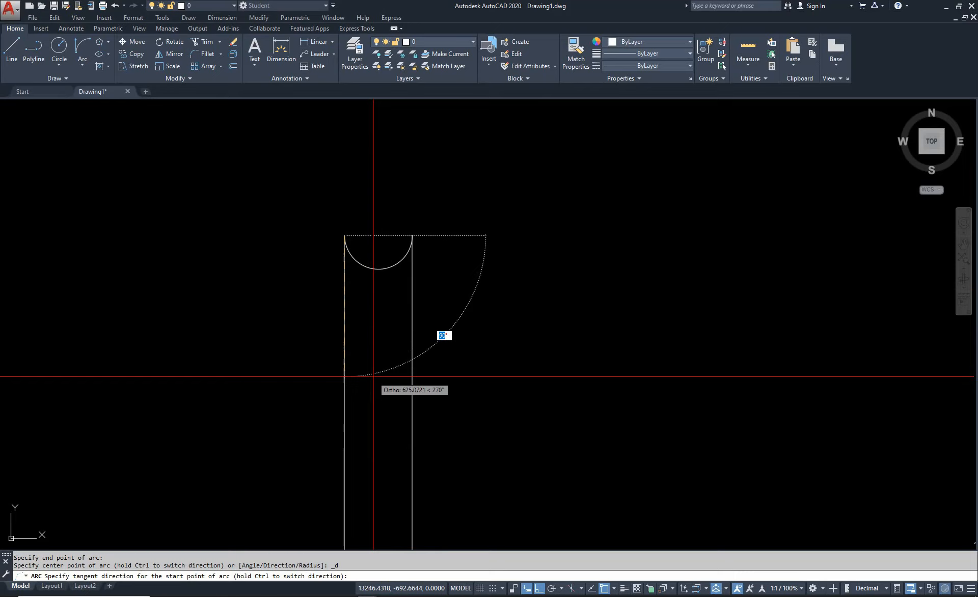
pyautogui.press('Escape')
pyautogui.scroll(-3, 341, 331)
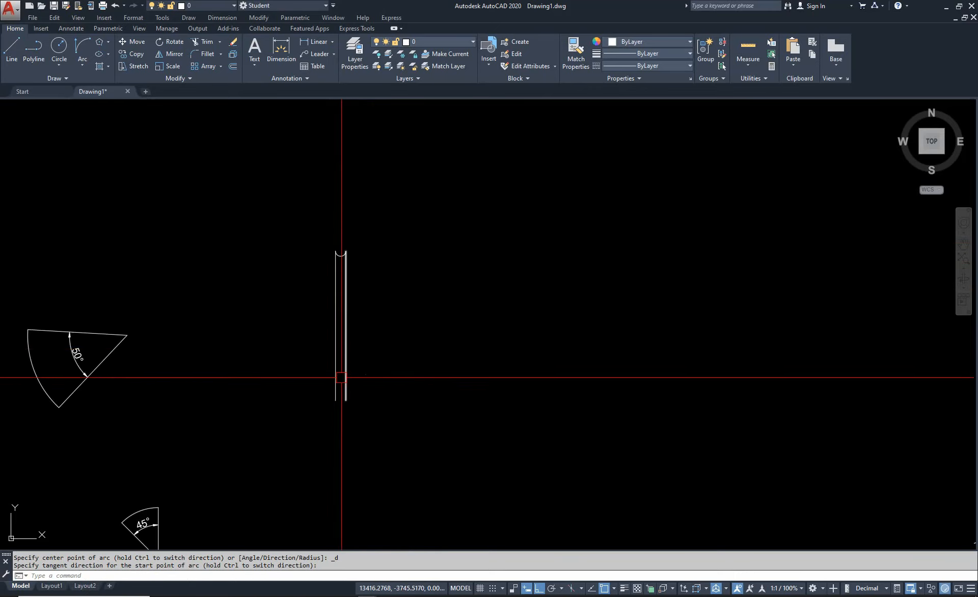
# Draw a Start, End, Direction arc between the vertical lines' lower ends, switching its direction so it bulges outward
pyautogui.scroll(3, 316, 426)
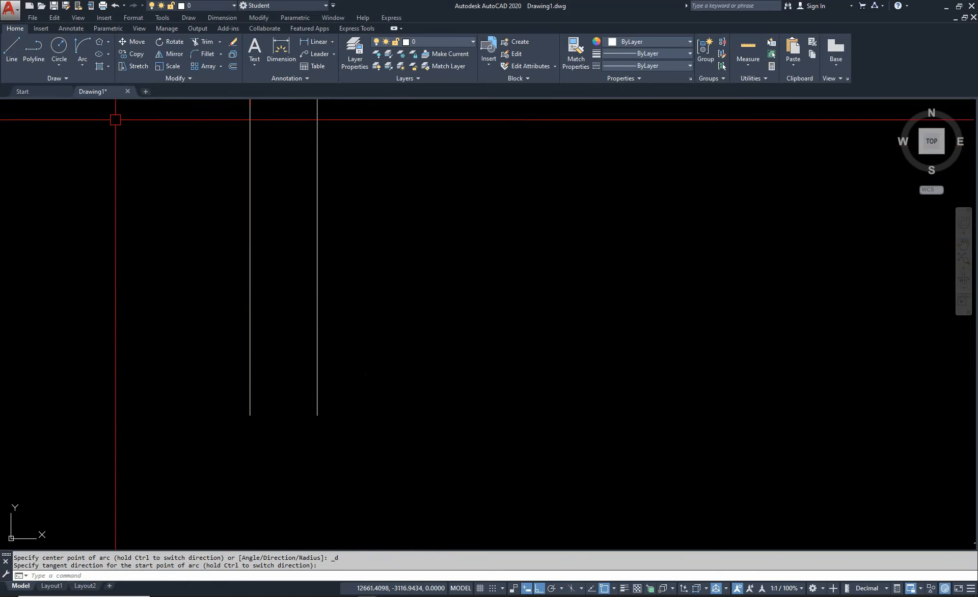
pyautogui.click(88, 44)
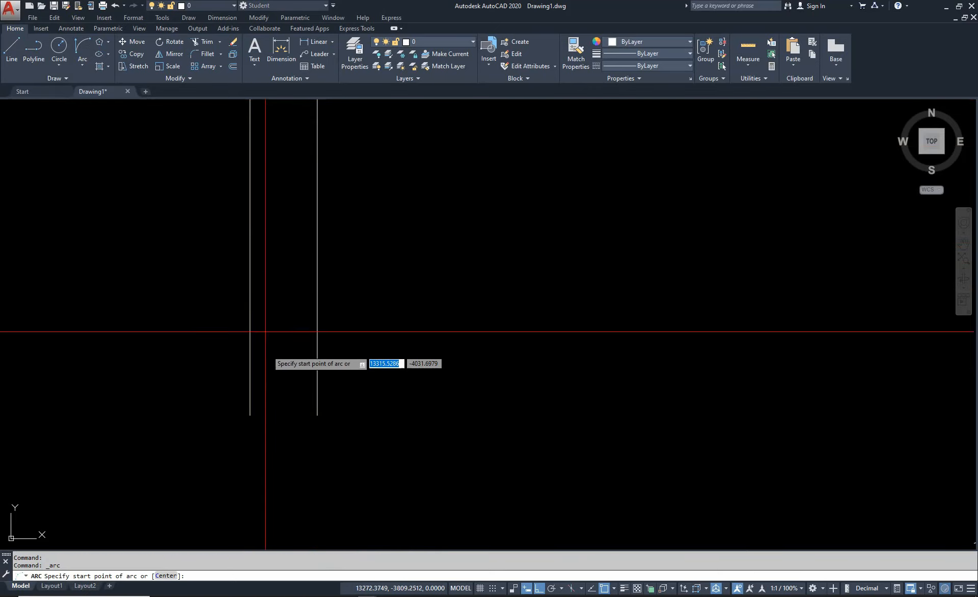
pyautogui.click(251, 415)
pyautogui.click(317, 415)
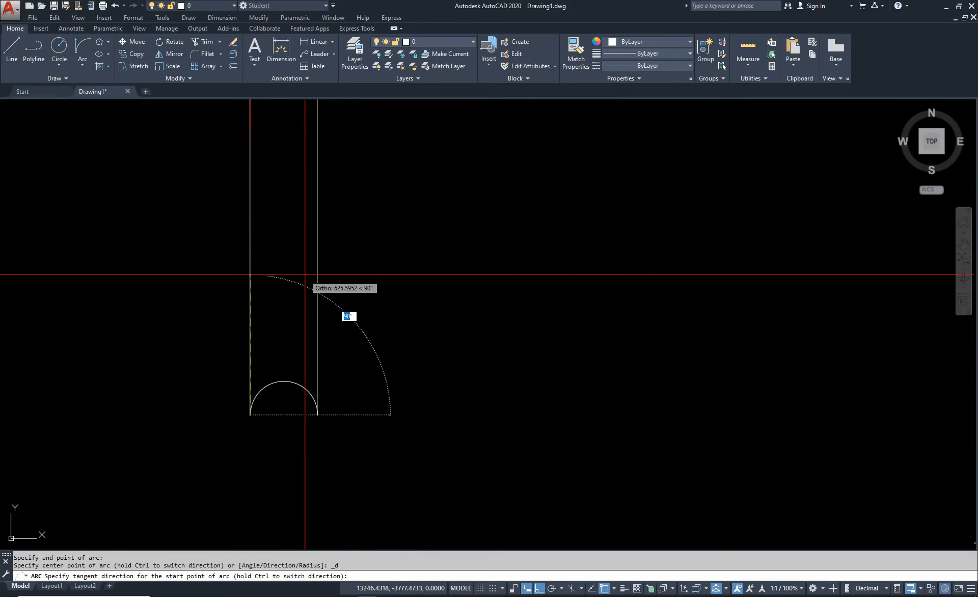
pyautogui.press('shift')
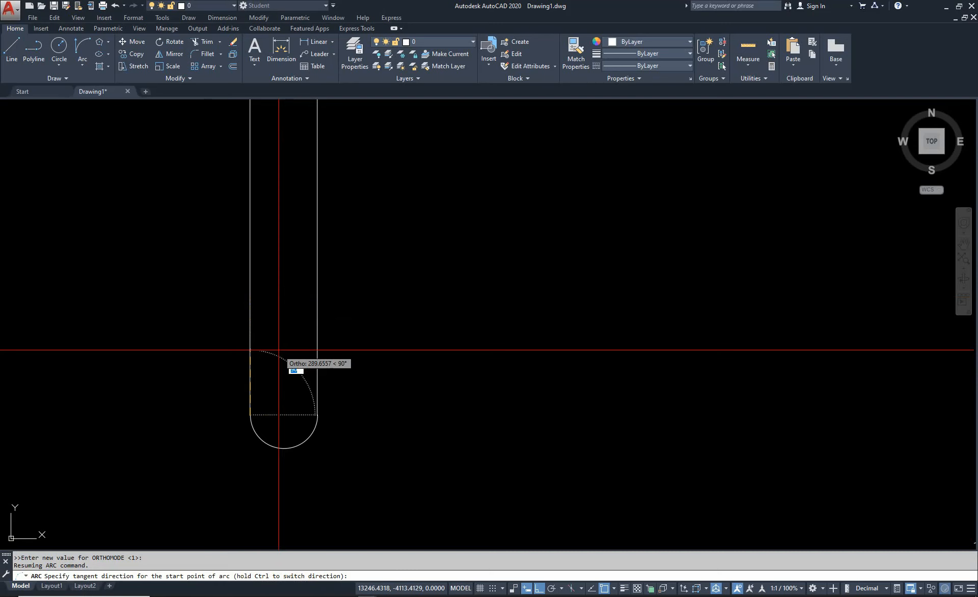
pyautogui.press('Return')
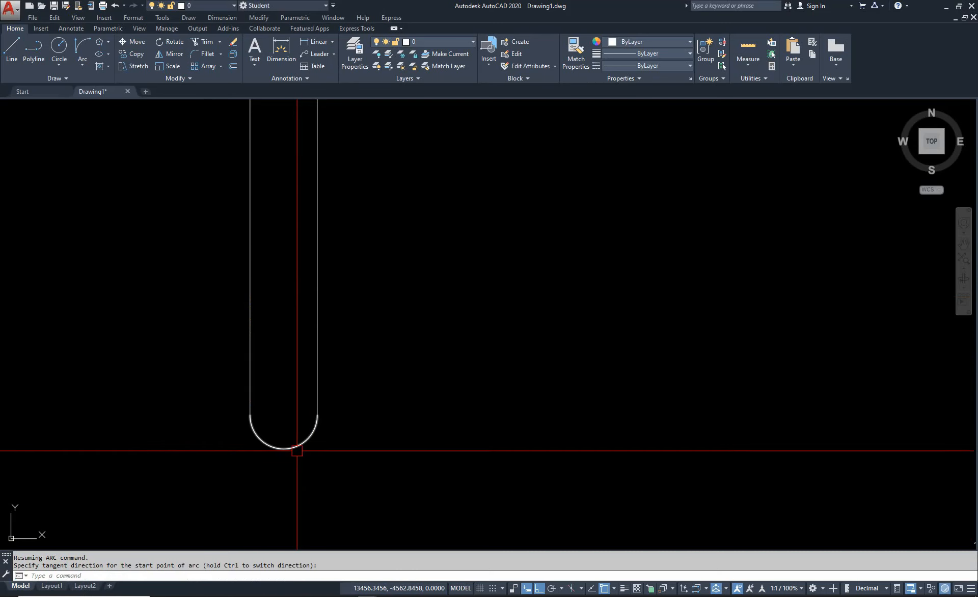
# Erase the outward-bulging arc at the vertical lines' lower ends
pyautogui.write('E')
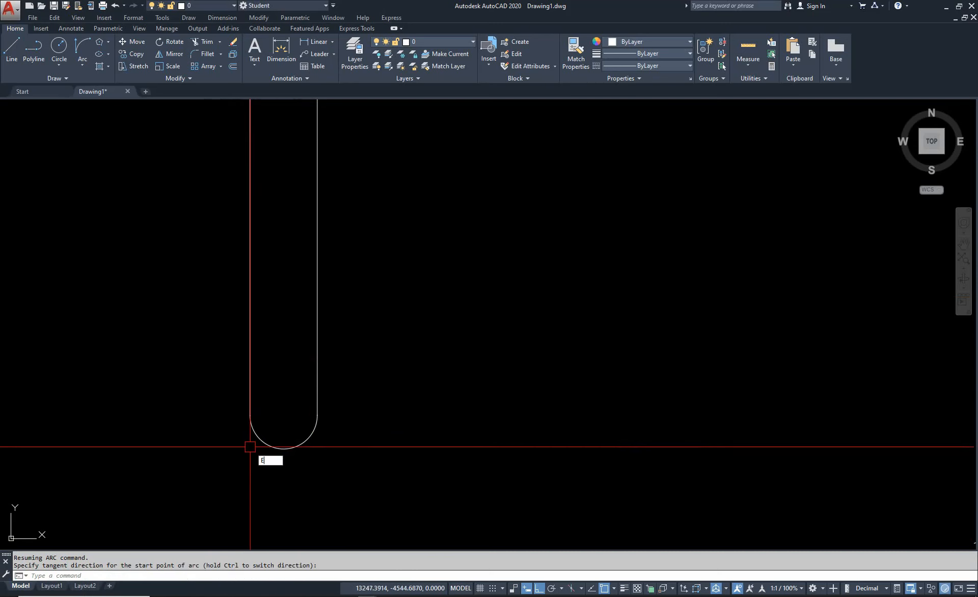
pyautogui.press('Return')
pyautogui.click(277, 446)
pyautogui.press('Return')
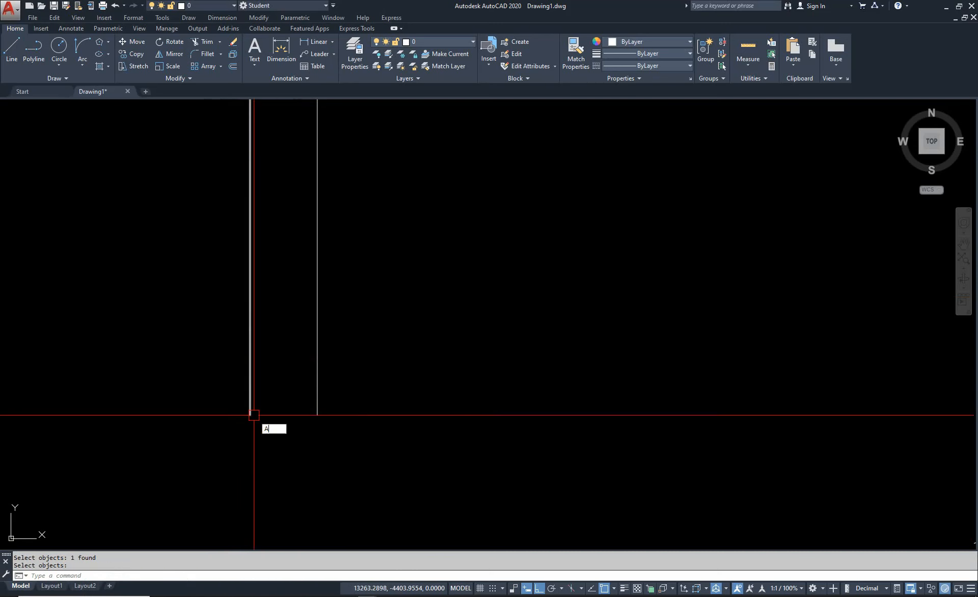
# Draw a Start, End, Direction arc between the vertical lines' lower ends again, this one curving inward between the lines
pyautogui.press('Return')
pyautogui.click(84, 42)
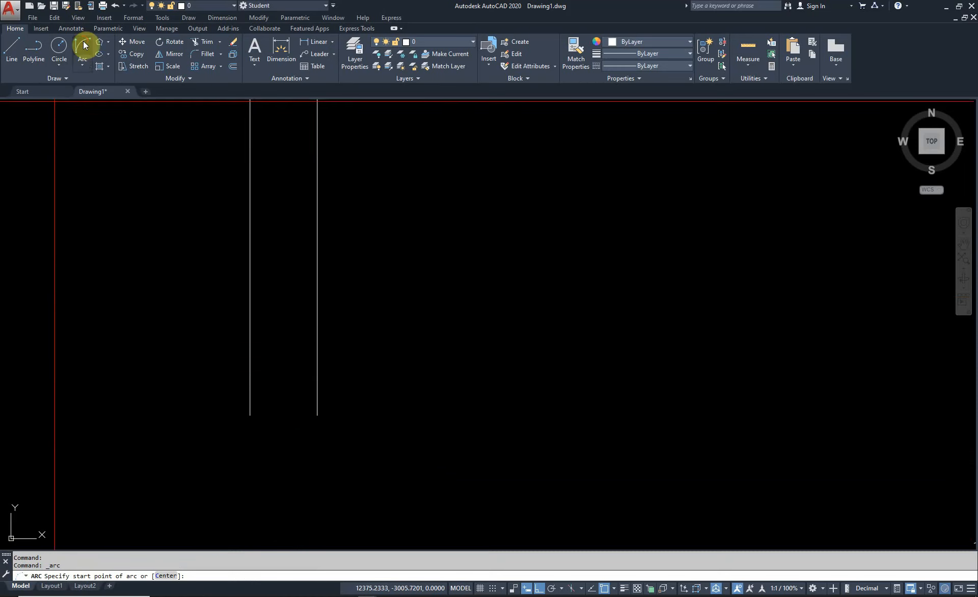
pyautogui.click(250, 415)
pyautogui.click(317, 415)
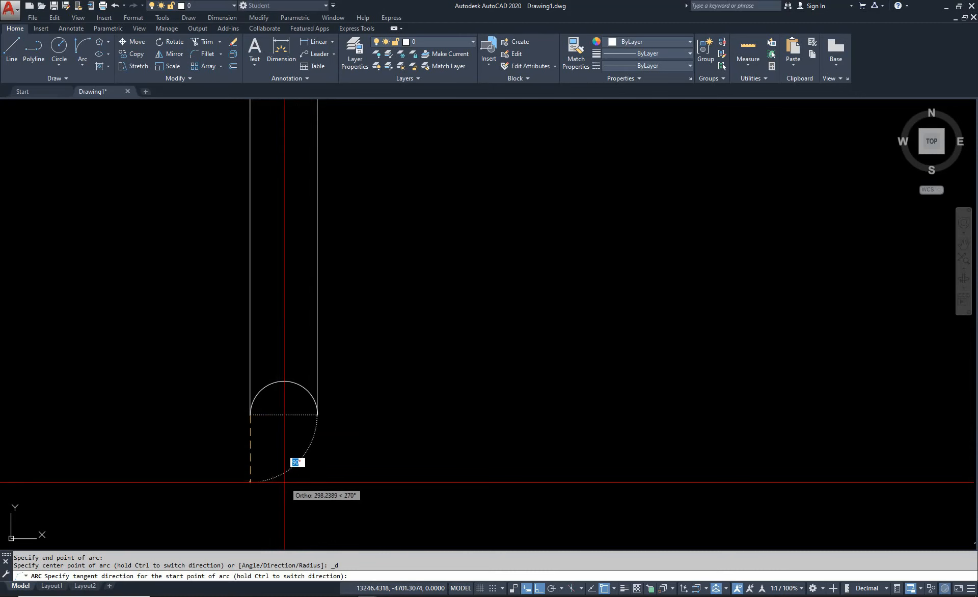
pyautogui.press('Escape')
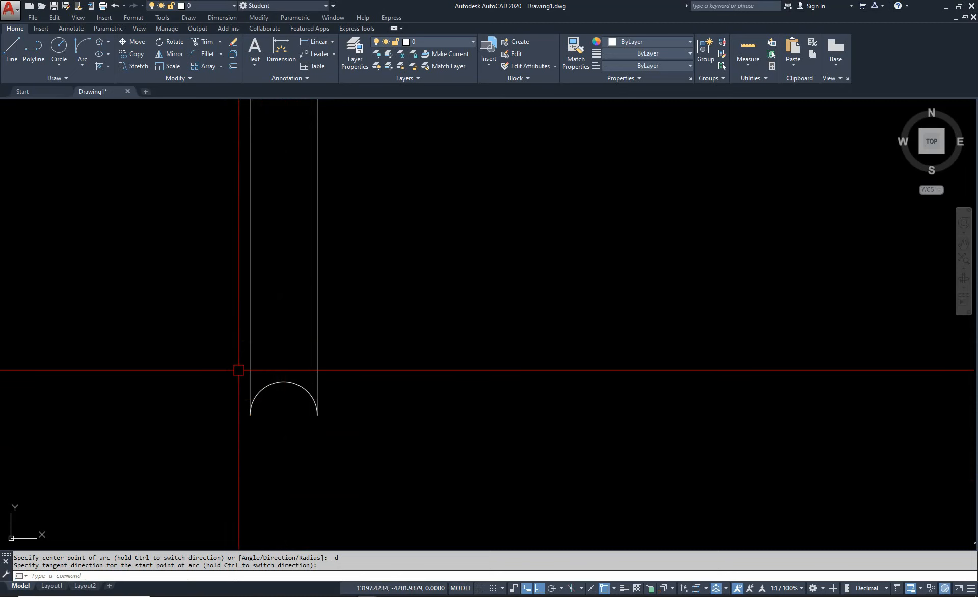
pyautogui.click(83, 64)
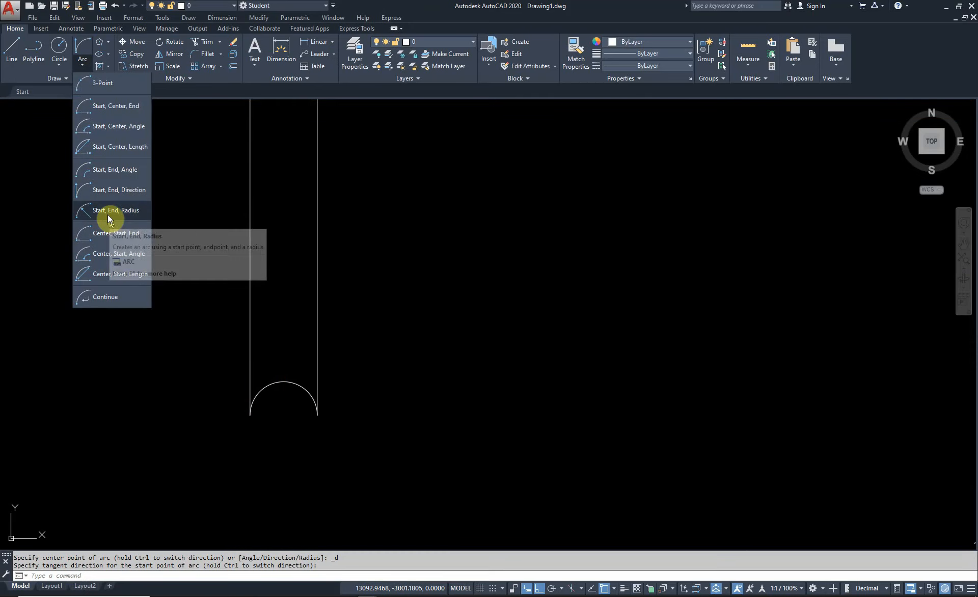
pyautogui.click(273, 342)
pyautogui.click(309, 397)
# Erase the two vertical lines together with the arcs at their upper and lower ends
pyautogui.scroll(-6, 273, 354)
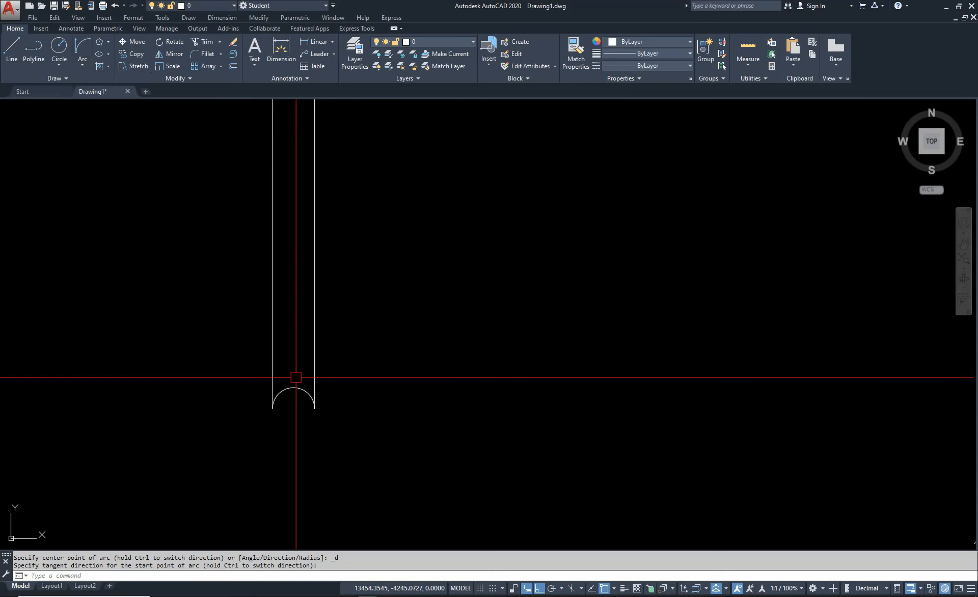
pyautogui.write('E')
pyautogui.press('Return')
pyautogui.click(318, 327)
pyautogui.click(228, 395)
pyautogui.scroll(-8, 356, 163)
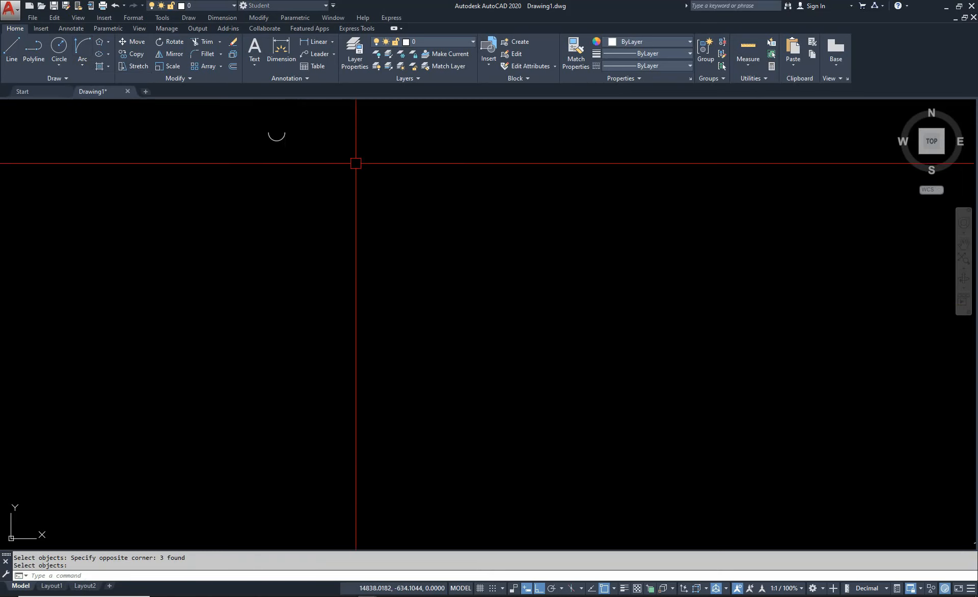
pyautogui.press('Return')
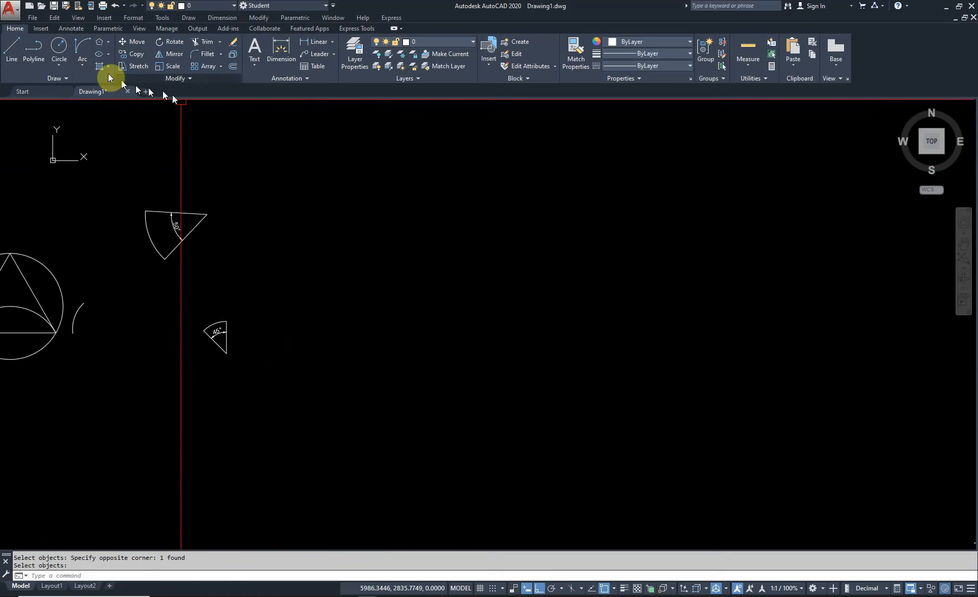
# Try to draw a Start, End, Radius arc with a radius of 500 in the empty area beside the 50° and 45° sectors
pyautogui.click(82, 65)
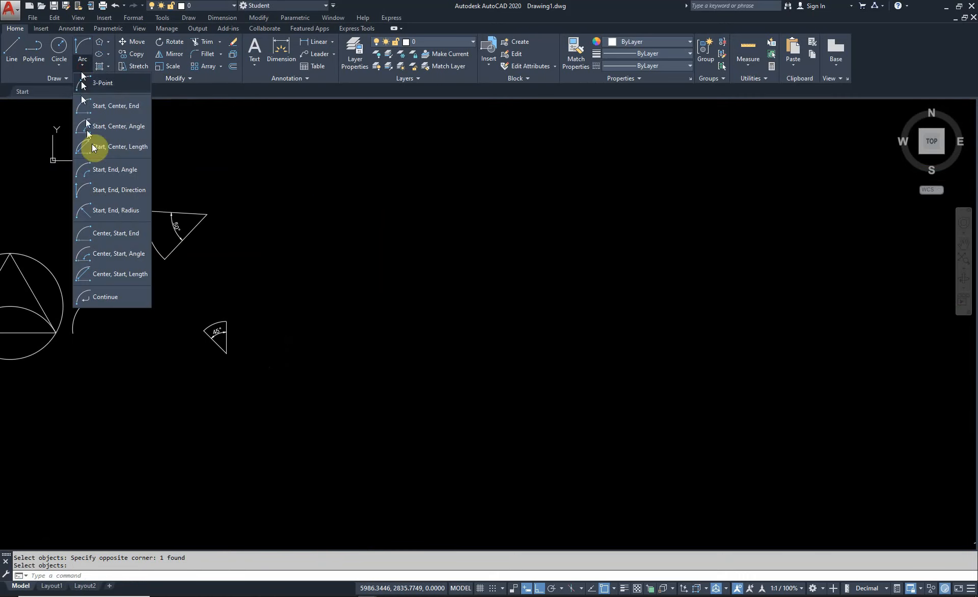
pyautogui.click(131, 213)
pyautogui.click(255, 280)
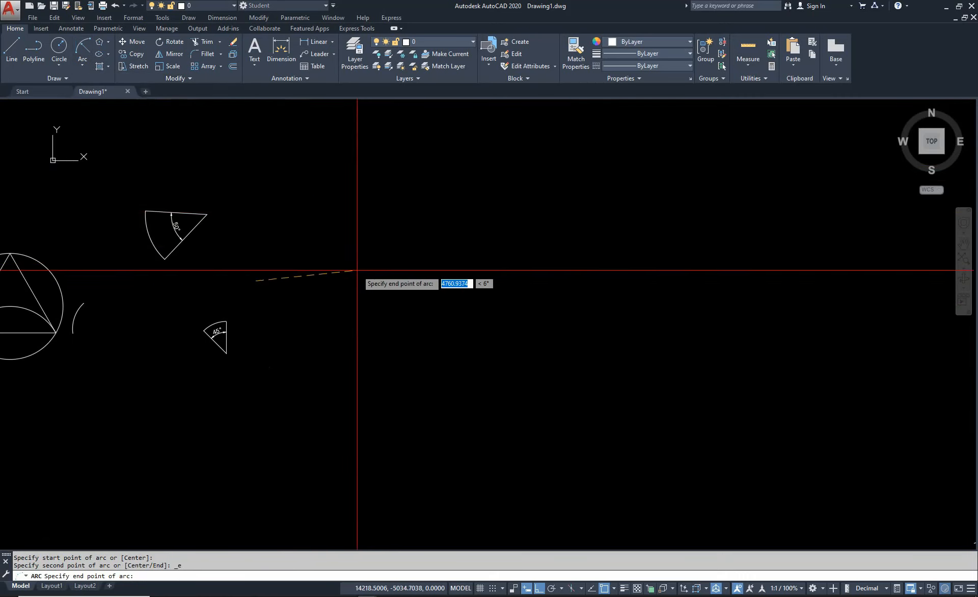
pyautogui.scroll(-2, 326, 271)
pyautogui.scroll(8, 264, 285)
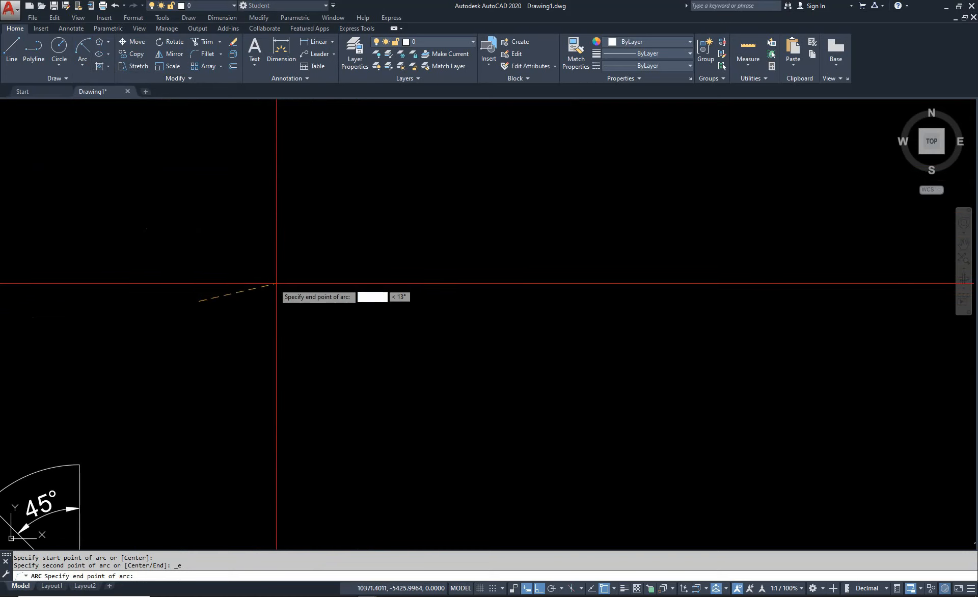
pyautogui.click(275, 283)
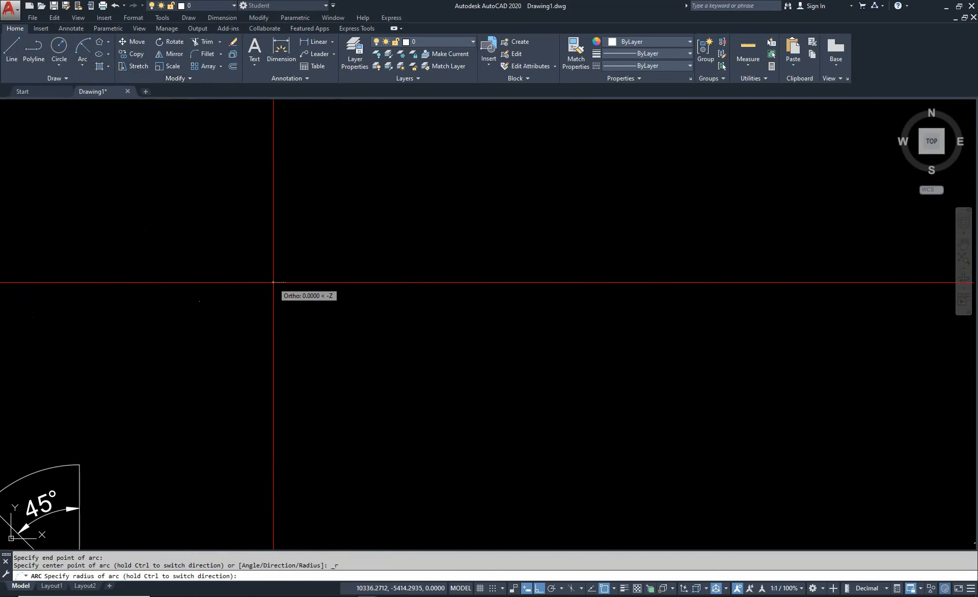
pyautogui.write('500')
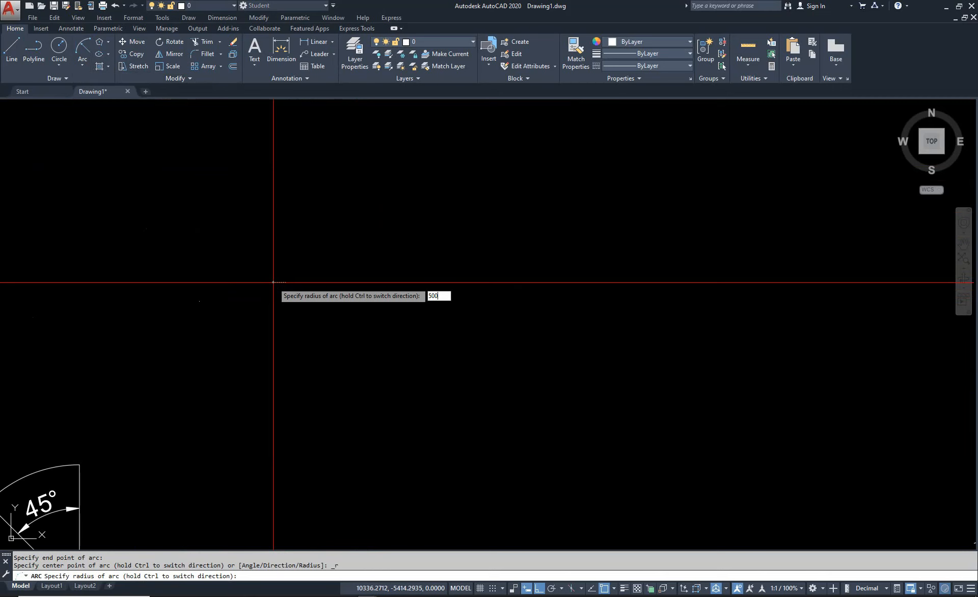
pyautogui.press('Return')
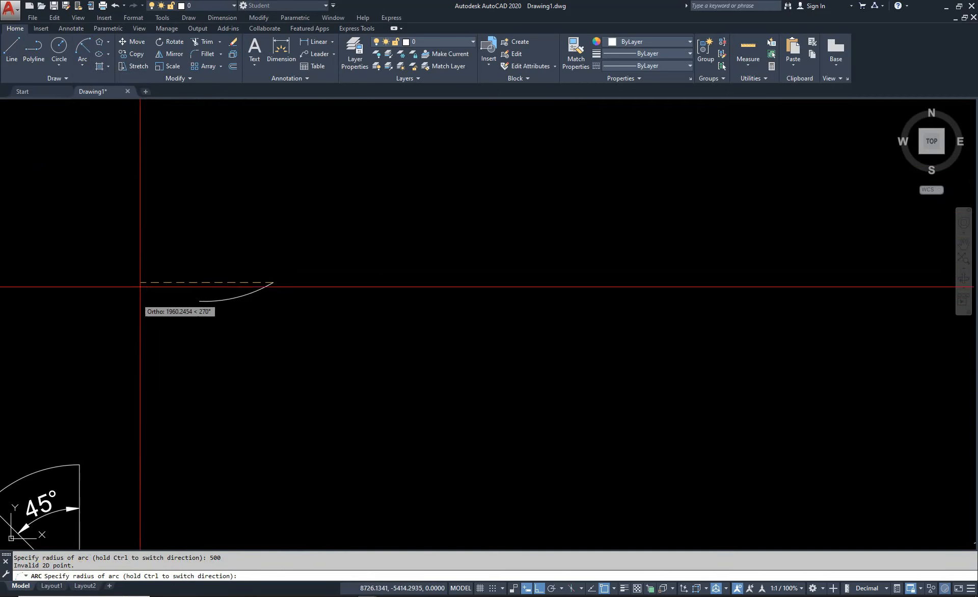
pyautogui.scroll(3, 218, 252)
pyautogui.scroll(-5, 297, 295)
pyautogui.scroll(-2, 284, 302)
pyautogui.press('Escape')
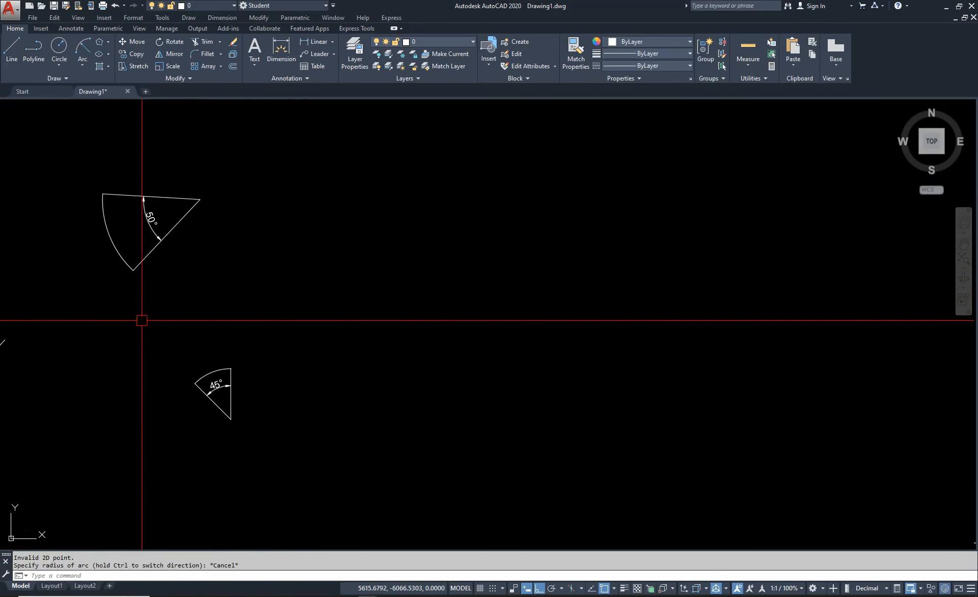
# Draw a Start, End, Radius arc with a radius of 2000 between the small arc beside the circle and the dimensioned sectors
pyautogui.scroll(6, 87, 364)
pyautogui.scroll(-4, 438, 336)
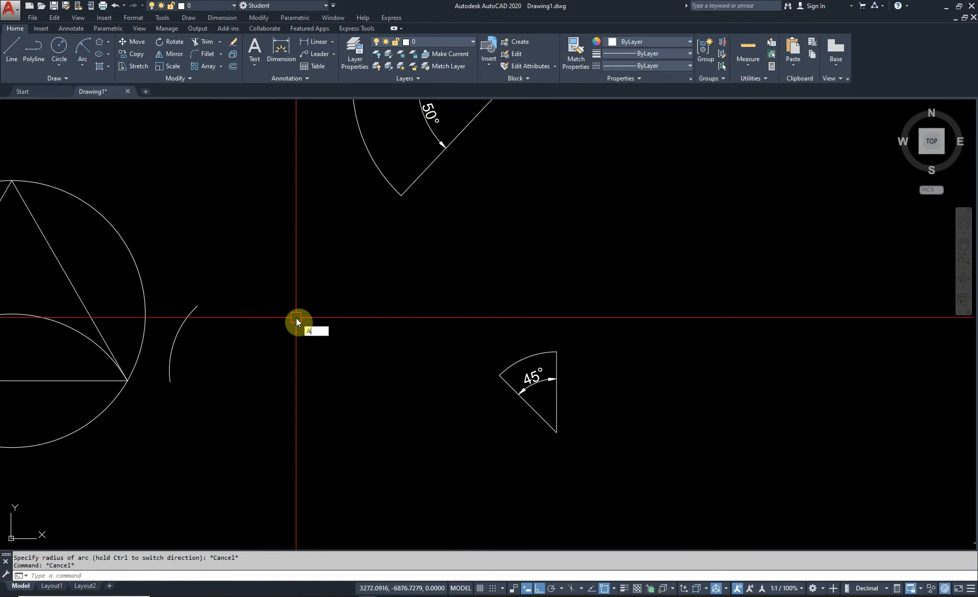
pyautogui.click(84, 49)
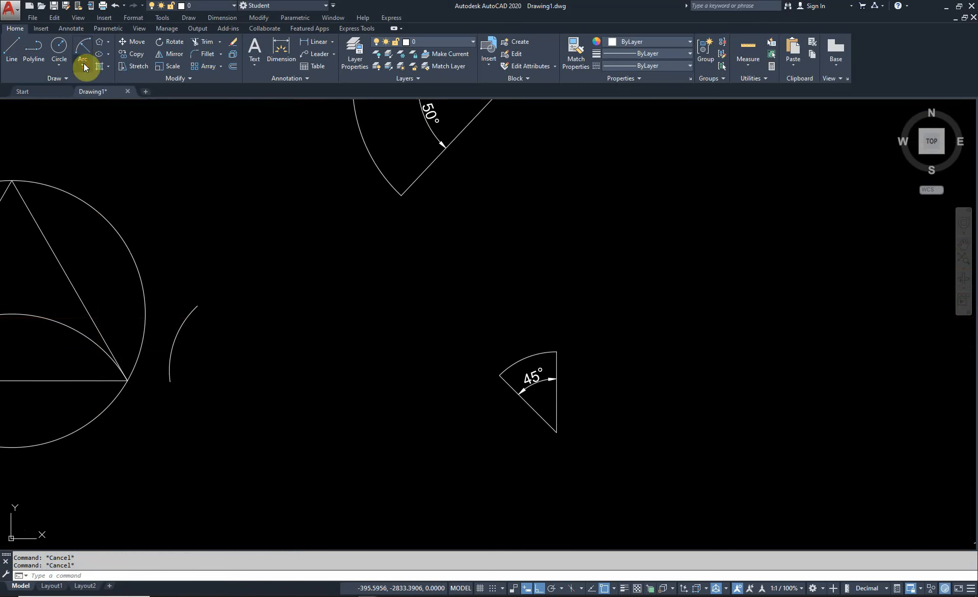
pyautogui.click(83, 64)
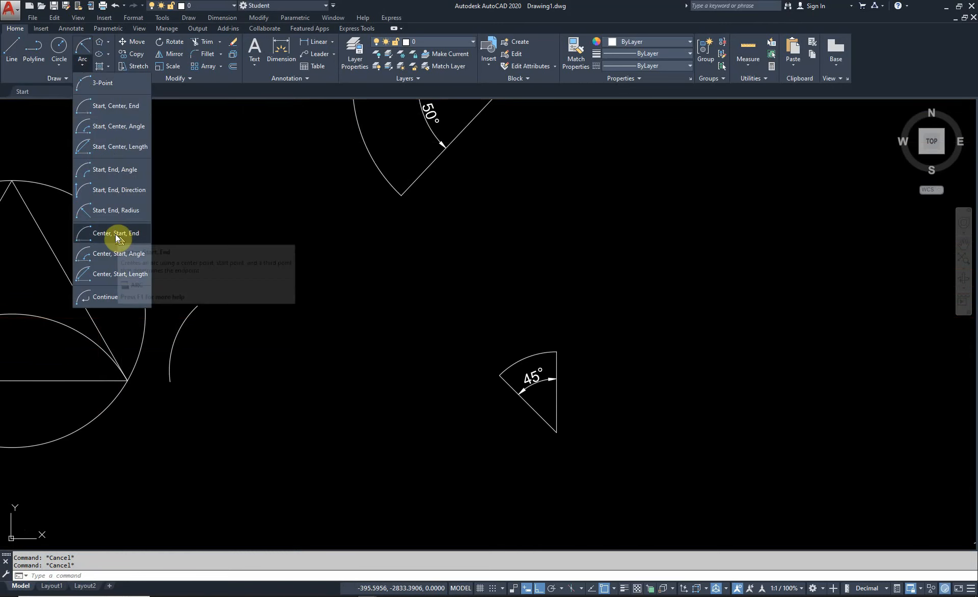
pyautogui.click(255, 317)
pyautogui.click(312, 285)
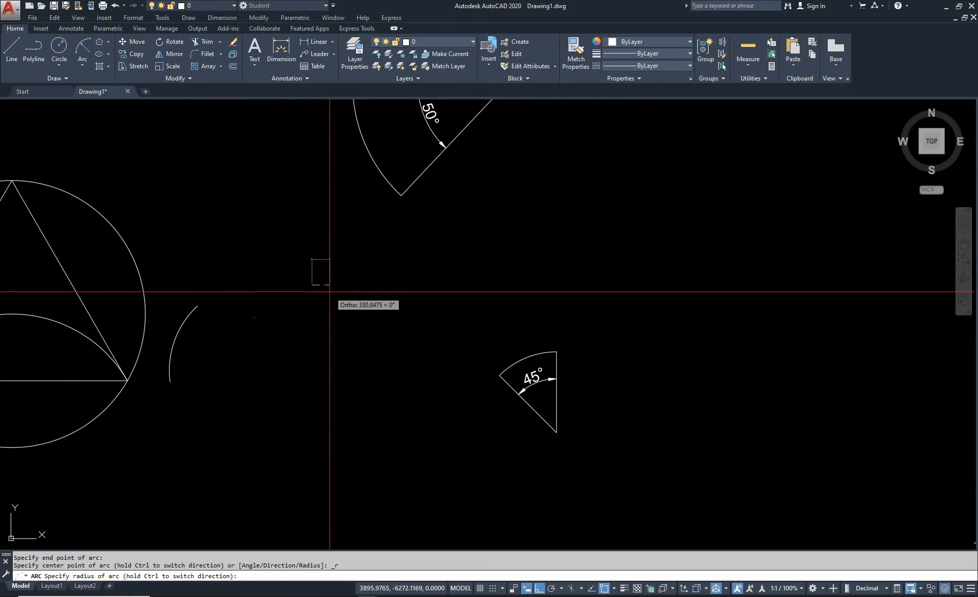
pyautogui.write('200')
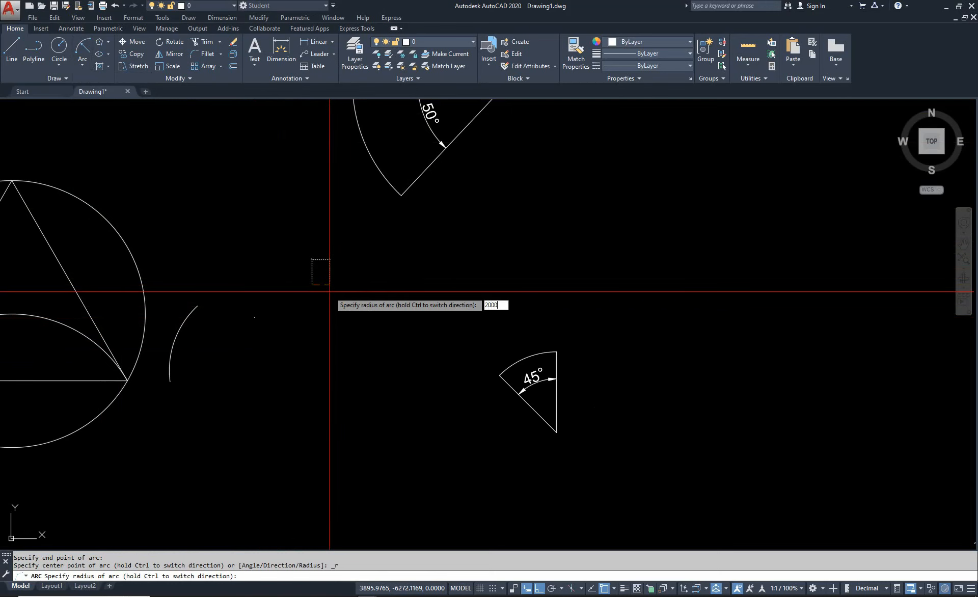
pyautogui.write('0')
pyautogui.press('Return')
# Check the radius of the new Start, End, Radius arc in its properties, leaving the arc deselected
pyautogui.click(297, 304)
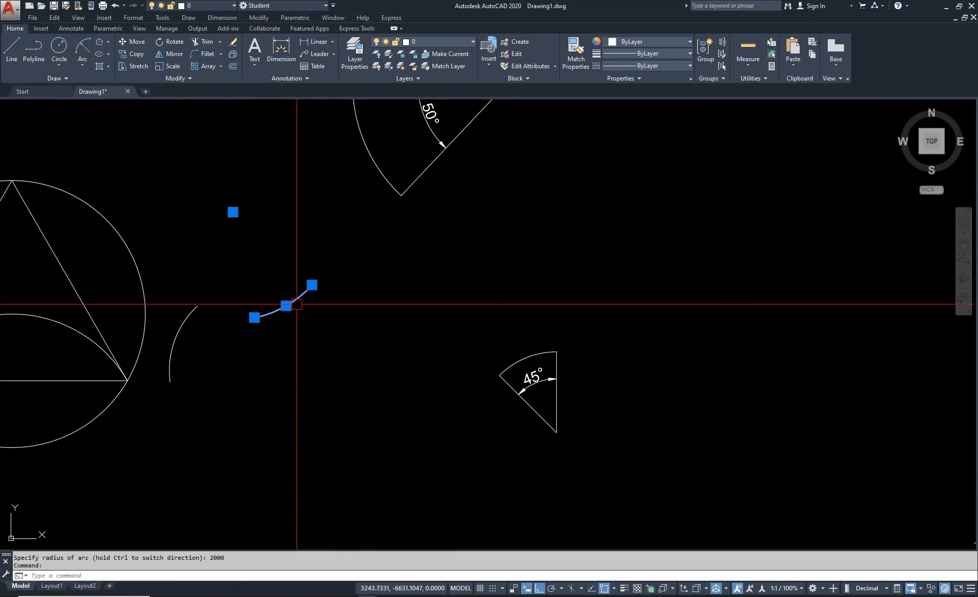
pyautogui.hotkey('ctrl', '1')
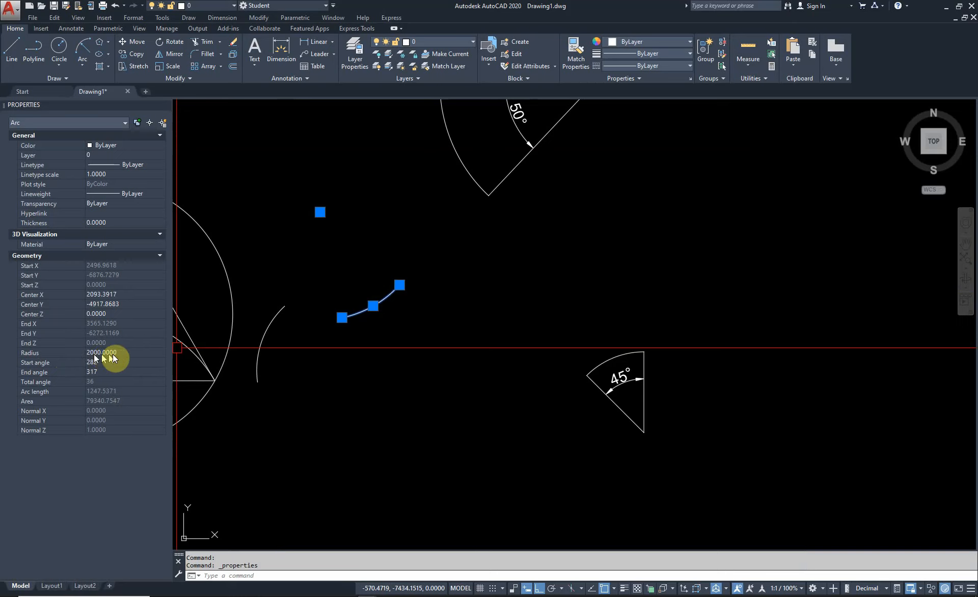
pyautogui.hotkey('ctrl', '1')
pyautogui.press('Escape')
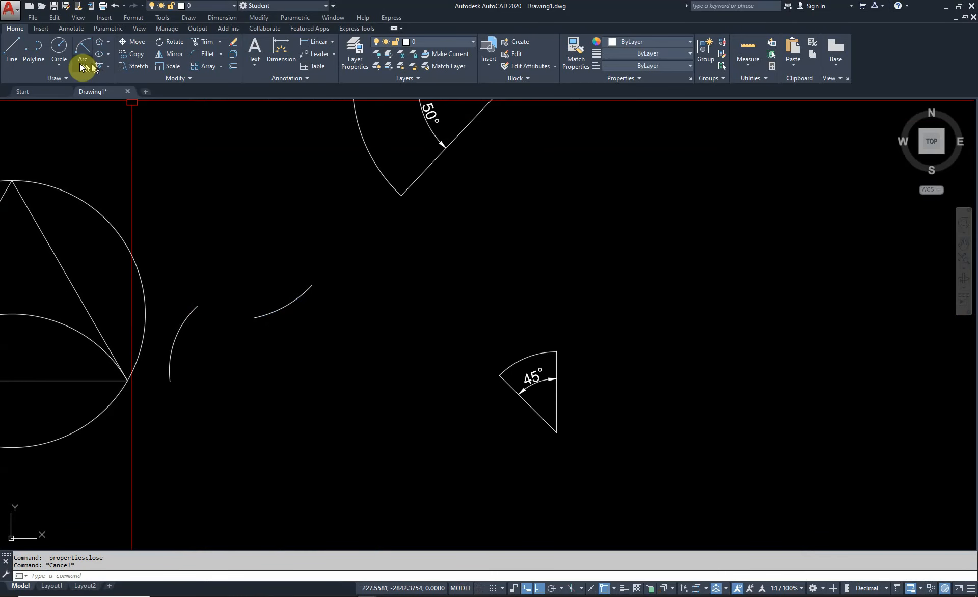
# Draw a single vertical line in the empty area between the small arcs and the 45° sector
pyautogui.click(81, 65)
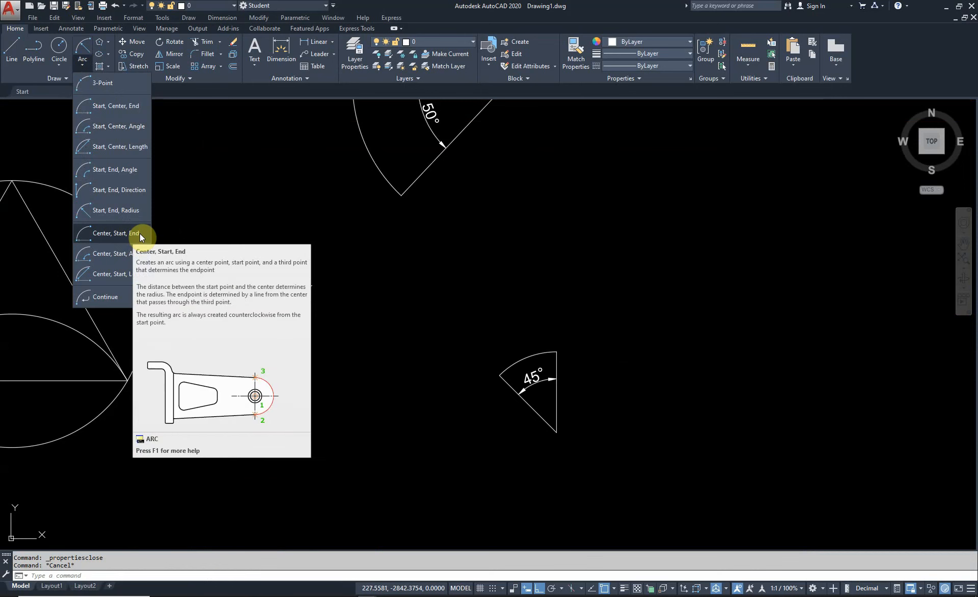
pyautogui.press('Escape')
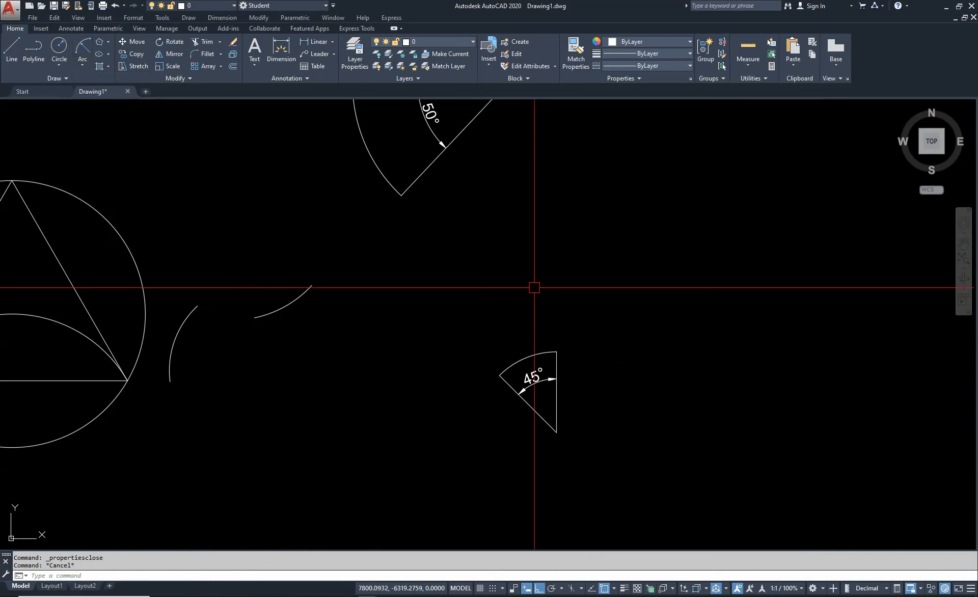
pyautogui.write('l')
pyautogui.press('Return')
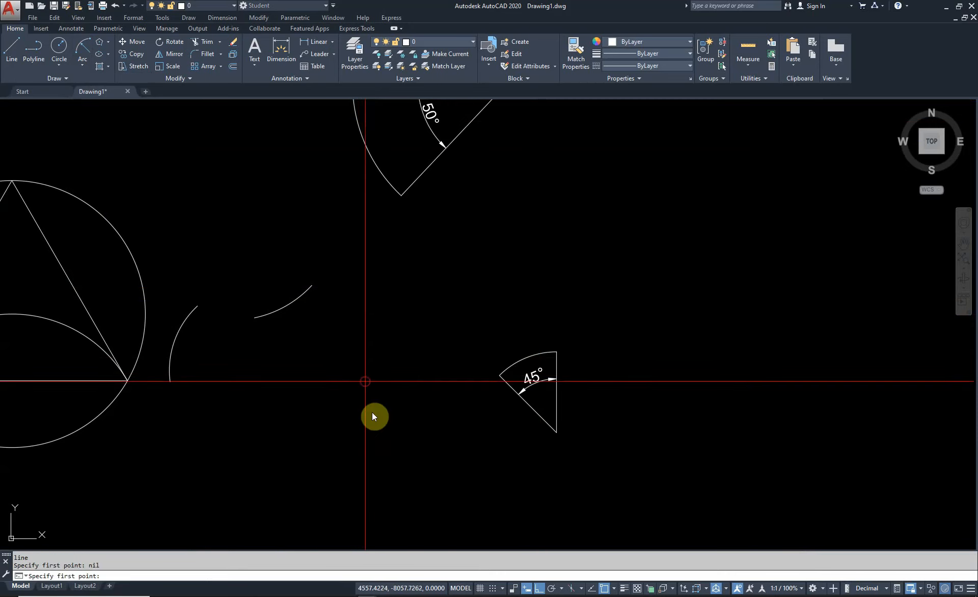
pyautogui.click(365, 381)
pyautogui.click(412, 500)
pyautogui.press('Escape')
pyautogui.click(390, 405)
pyautogui.click(342, 389)
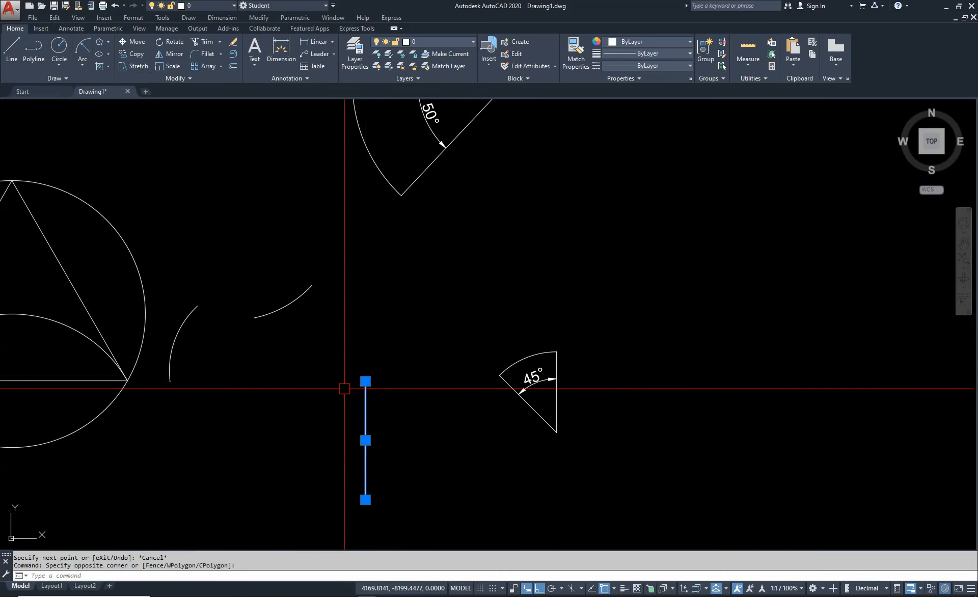
pyautogui.press('Escape')
# With Ortho off, draw a Center, Start, End arc centred on the vertical line's upper end, switching its direction so it passes over the line
pyautogui.scroll(3, 358, 382)
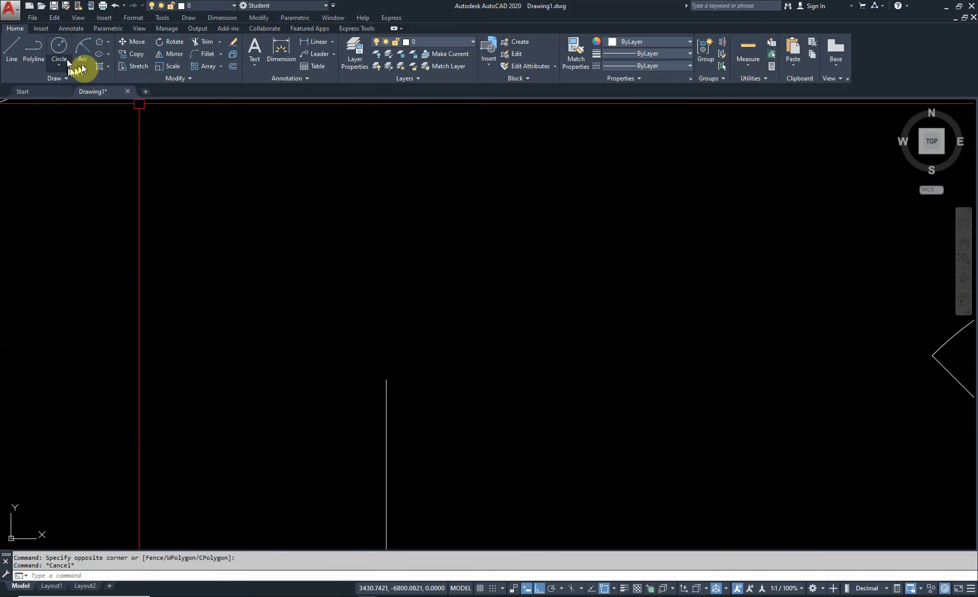
pyautogui.click(402, 365)
pyautogui.click(353, 393)
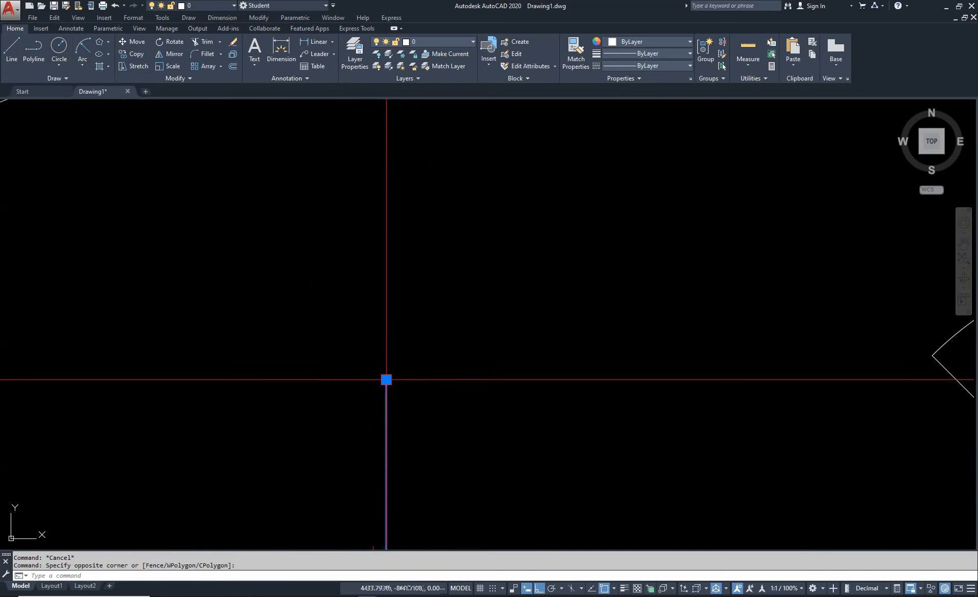
pyautogui.click(81, 65)
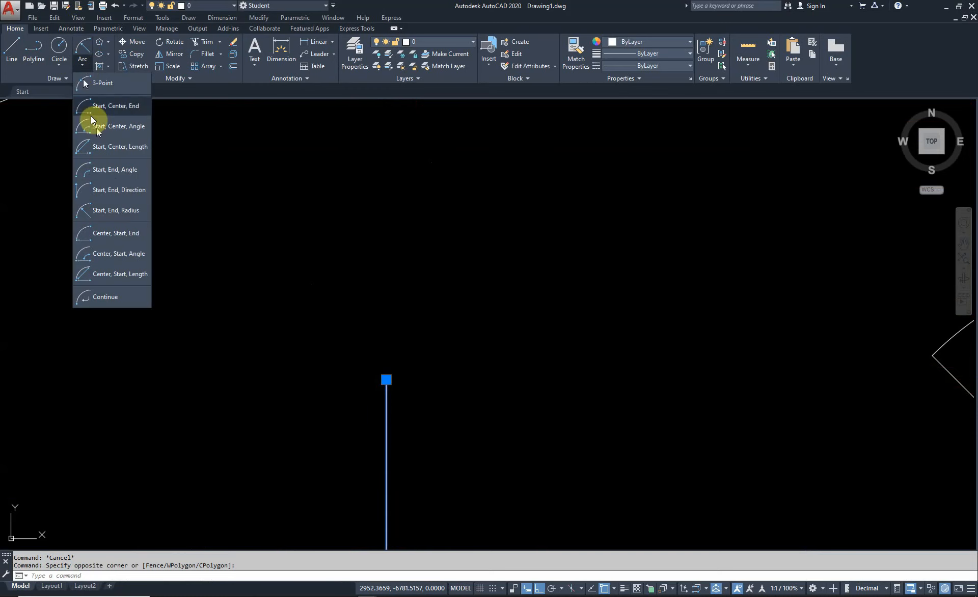
pyautogui.click(132, 235)
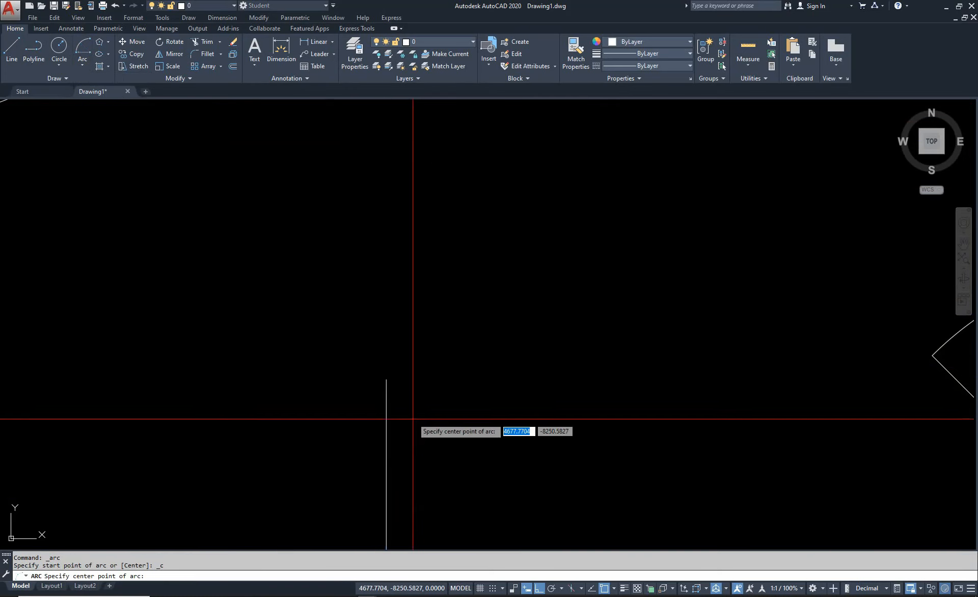
pyautogui.click(386, 380)
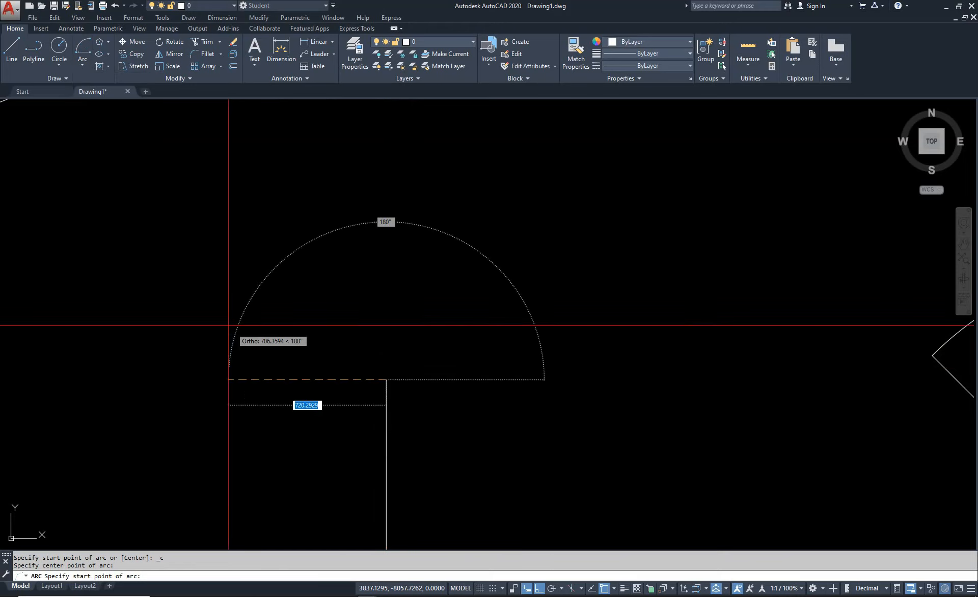
pyautogui.scroll(-4, 229, 329)
pyautogui.scroll(3, 212, 337)
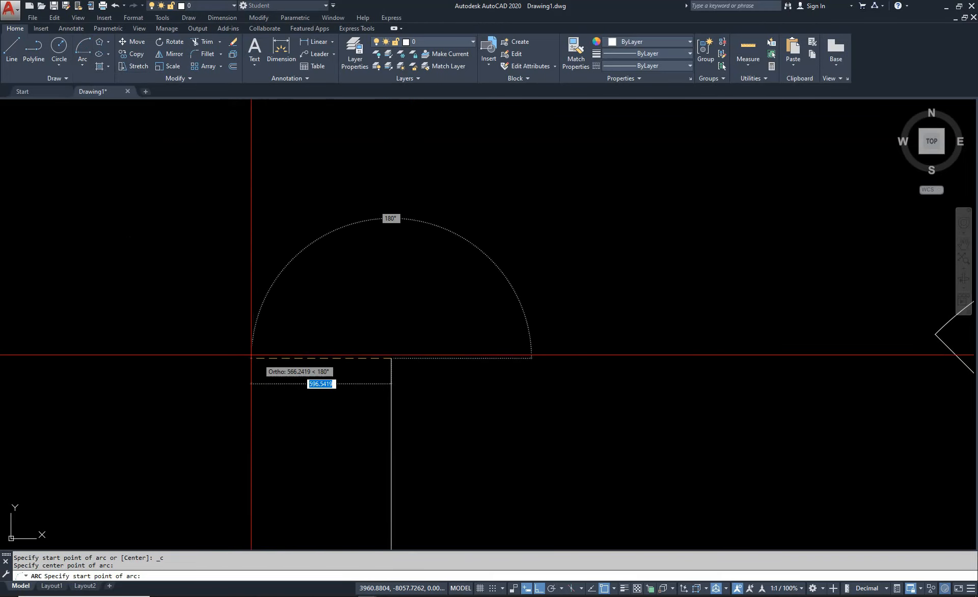
pyautogui.press('F8')
pyautogui.click(171, 337)
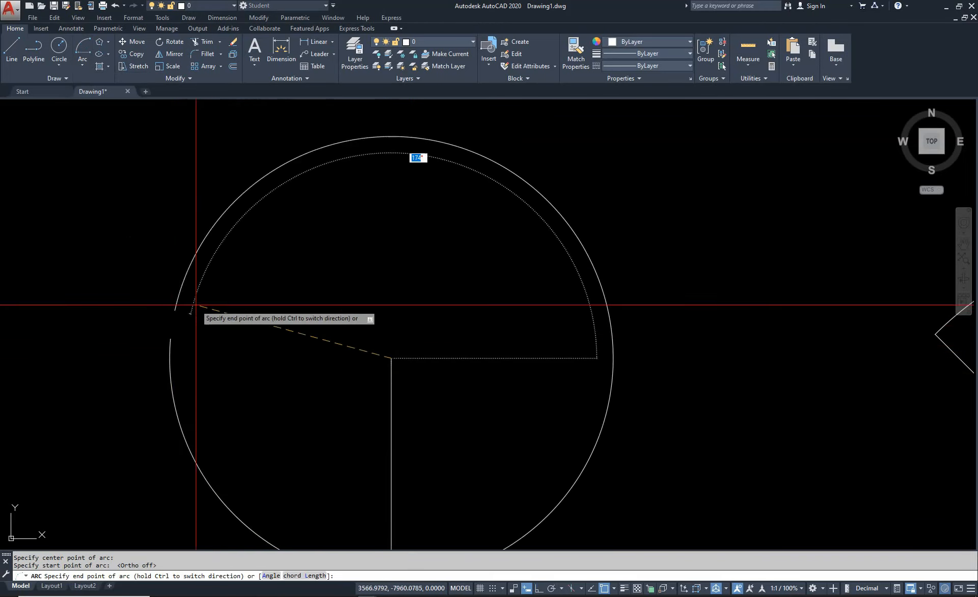
pyautogui.scroll(-4, 527, 306)
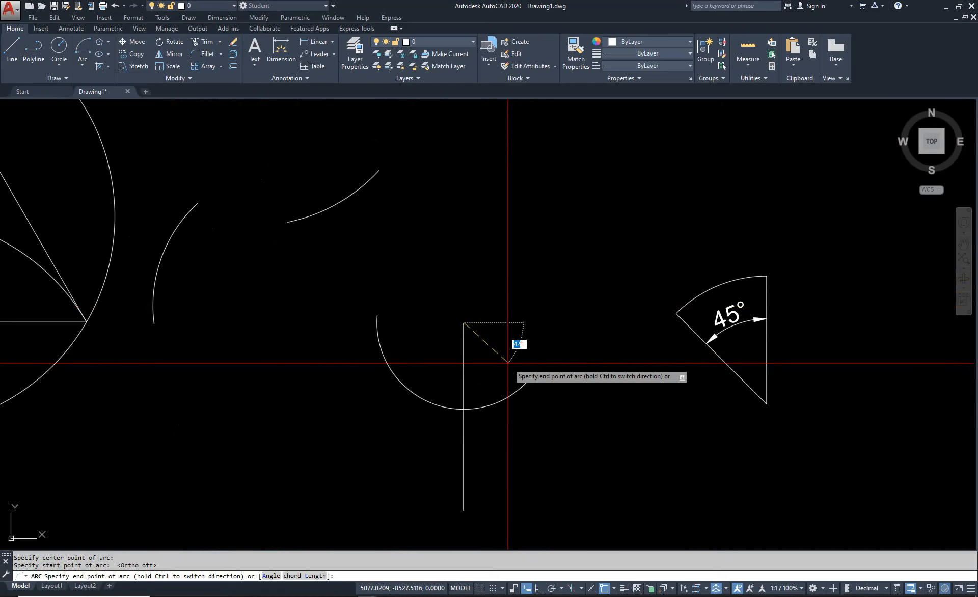
pyautogui.press('ctrl')
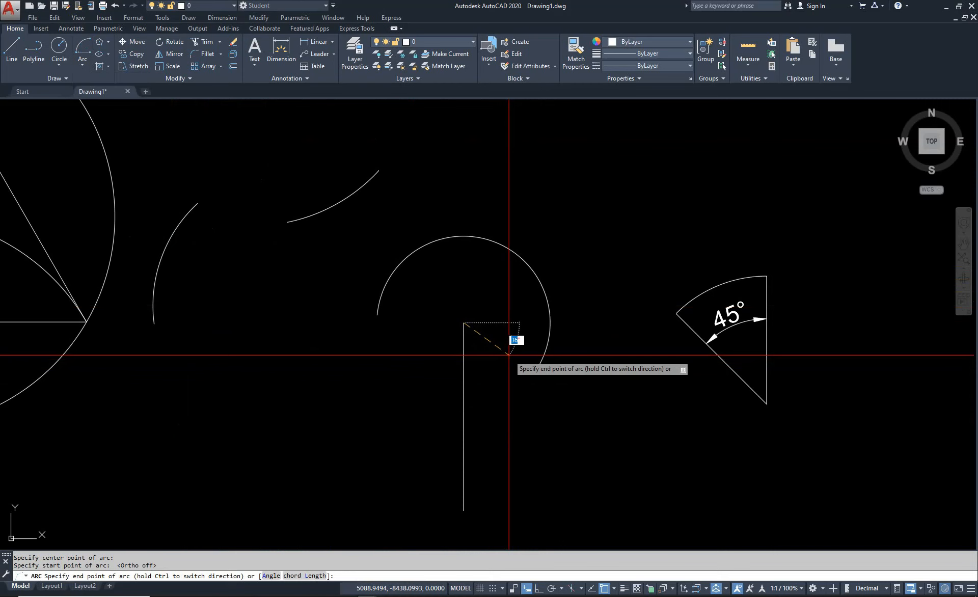
pyautogui.click(508, 355)
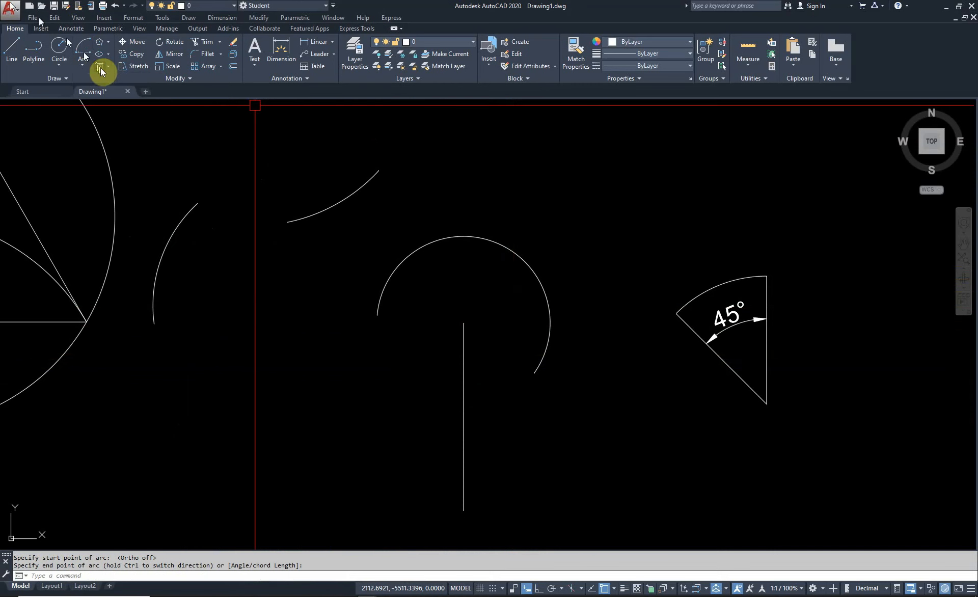
# Draw a Center, Start, Angle arc with a 75° included angle in the open space to the left of the vertical line
pyautogui.click(82, 65)
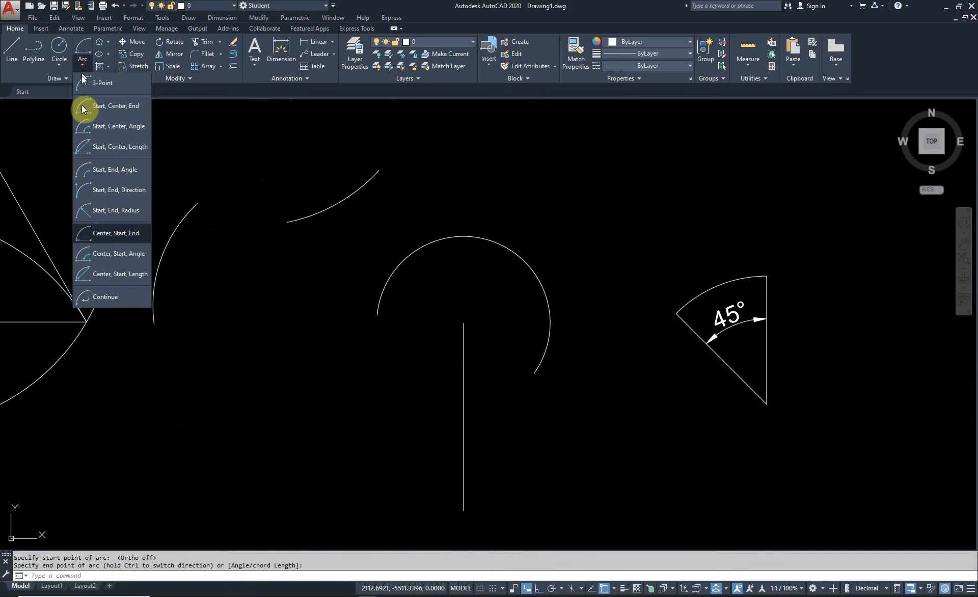
pyautogui.click(123, 257)
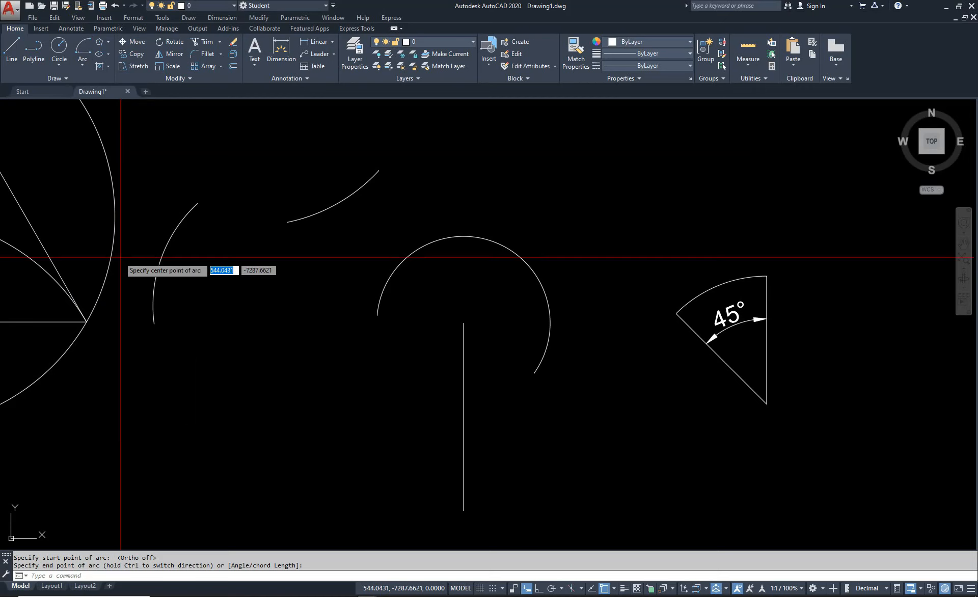
pyautogui.click(348, 405)
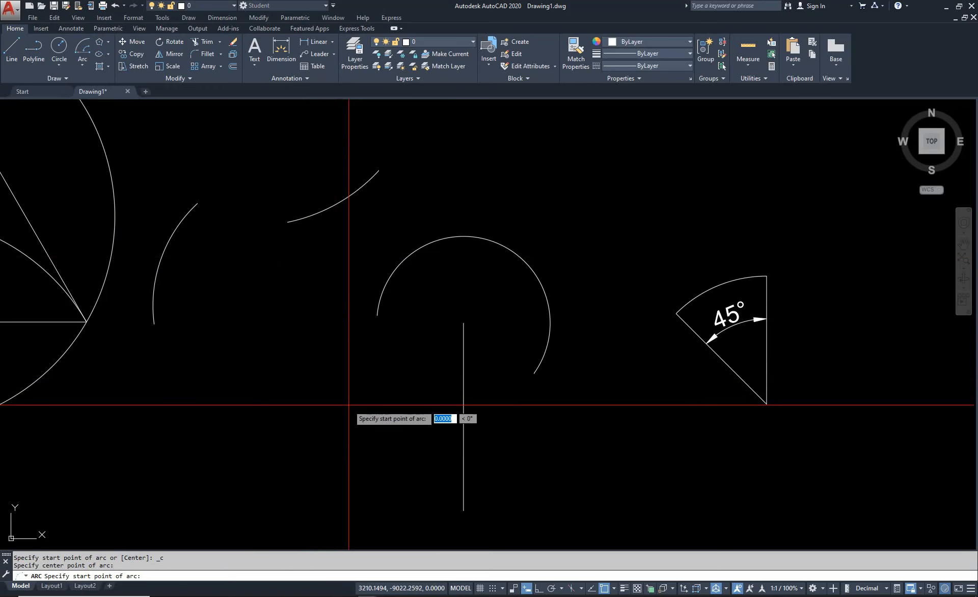
pyautogui.click(280, 360)
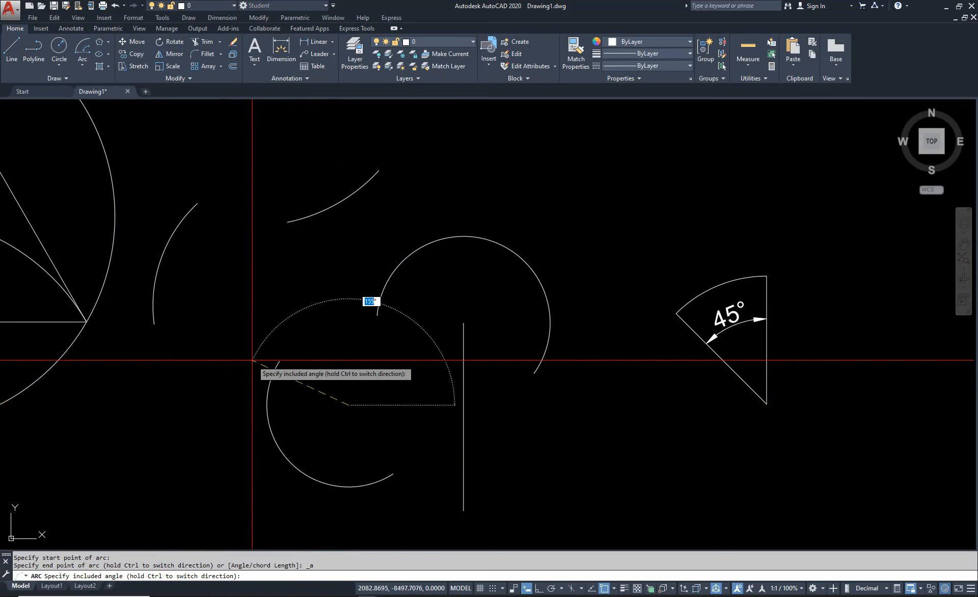
pyautogui.write('75')
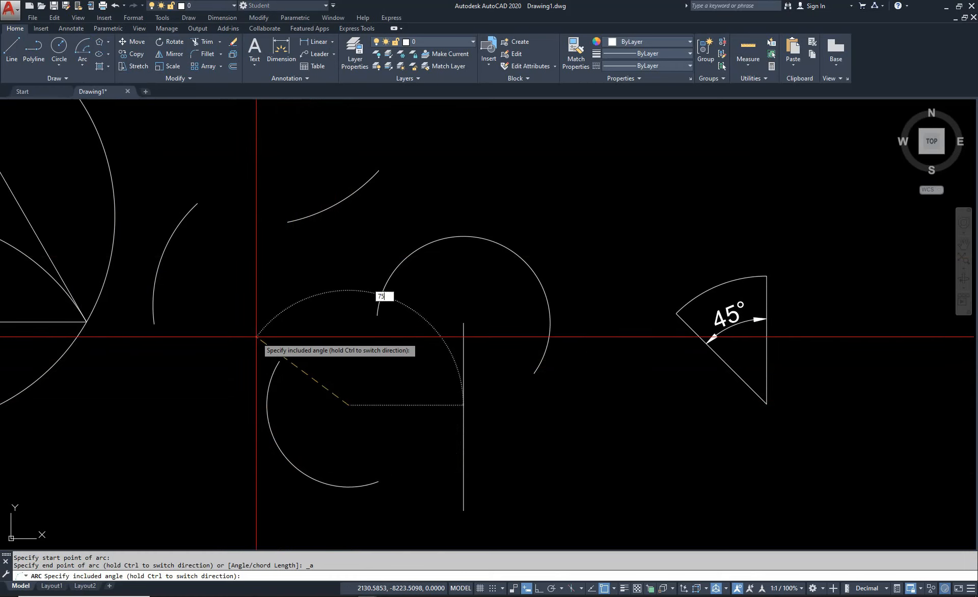
pyautogui.press('Return')
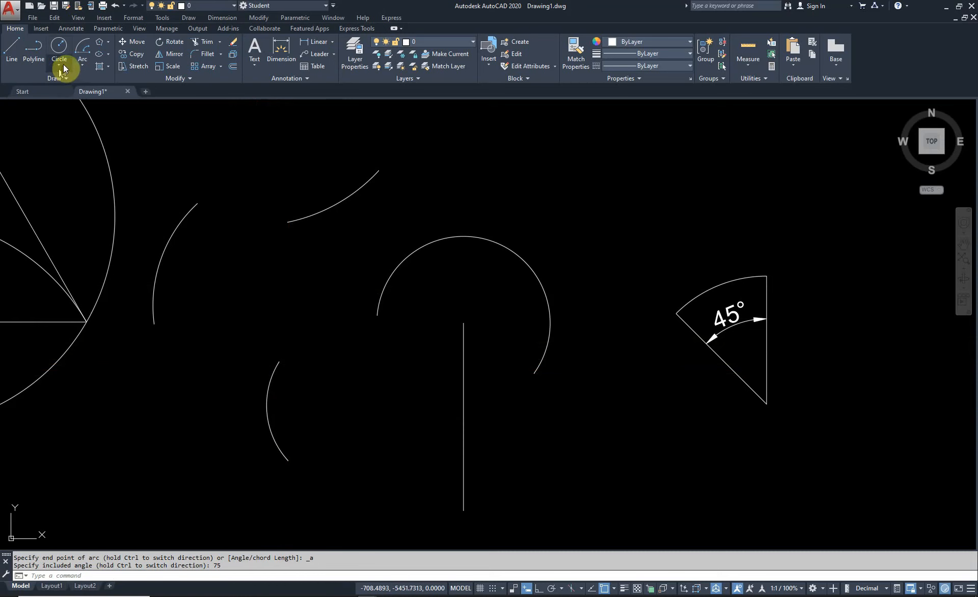
# Draw a Center, Start, Length arc with a chord length of 1200 in the empty area to the right of the 45° sector
pyautogui.click(84, 64)
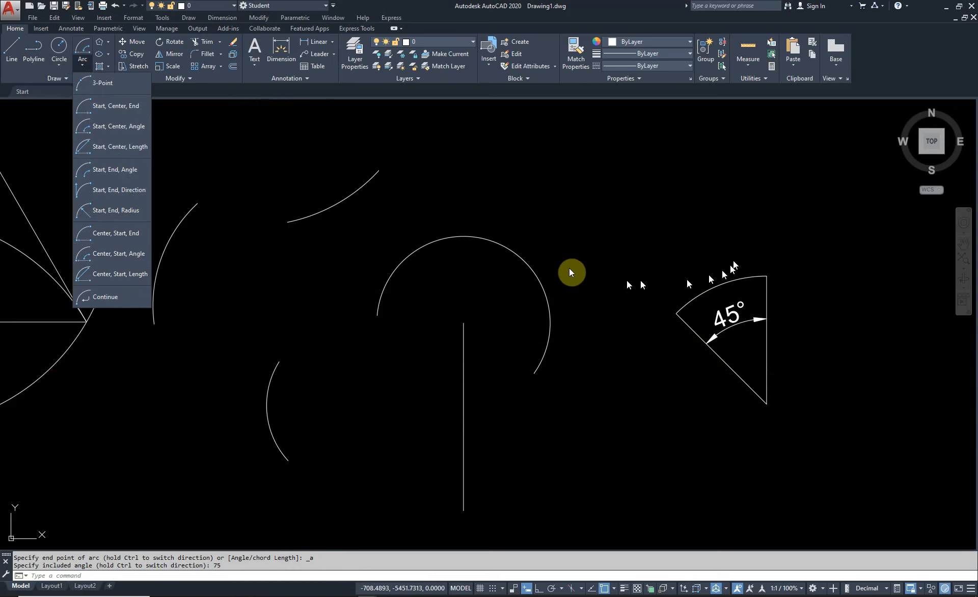
pyautogui.press('Escape')
pyautogui.scroll(-5, 575, 280)
pyautogui.moveTo(579, 283); pyautogui.dragTo(353, 311, button='middle')
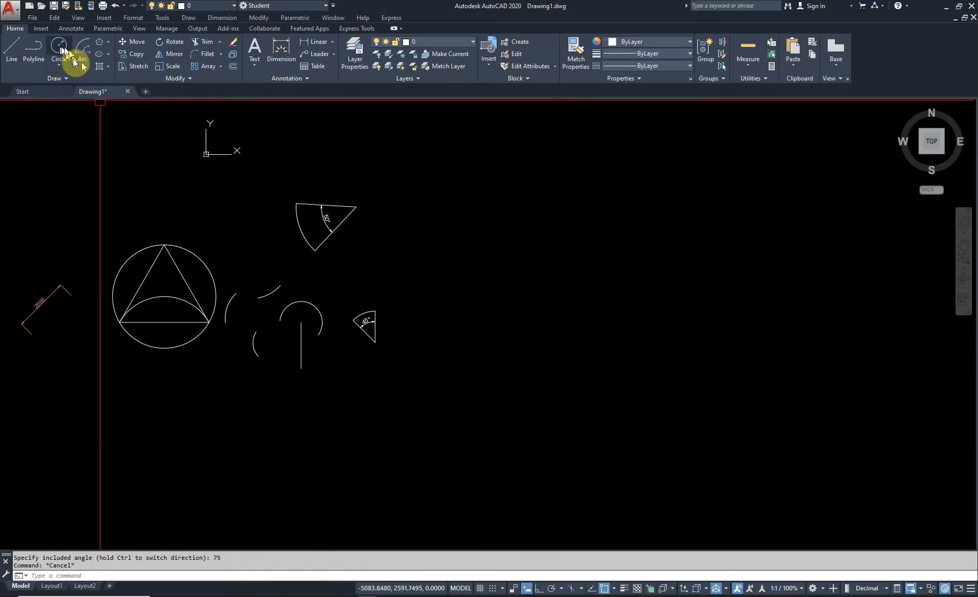
pyautogui.click(82, 63)
pyautogui.click(127, 277)
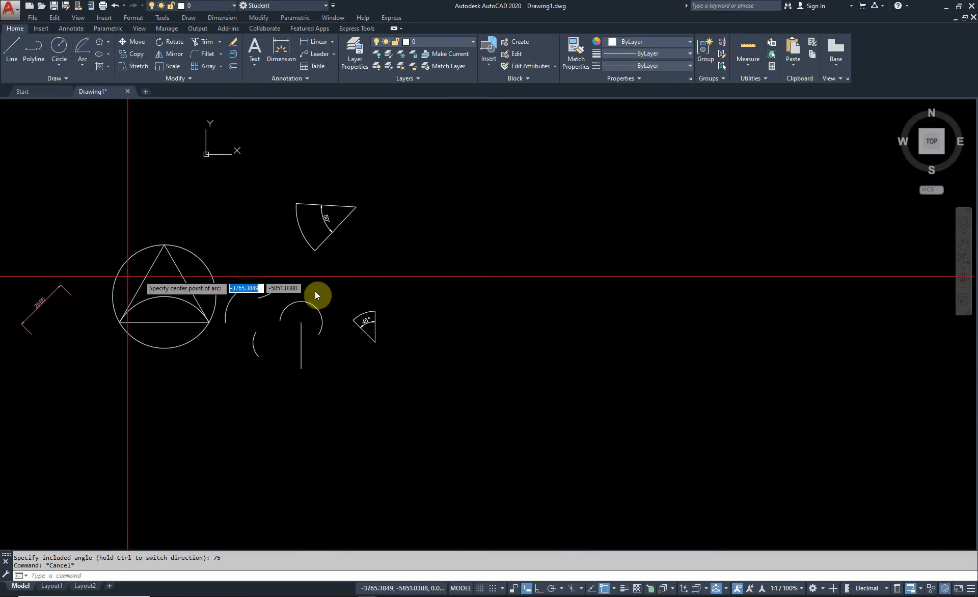
pyautogui.click(482, 344)
pyautogui.scroll(5, 483, 342)
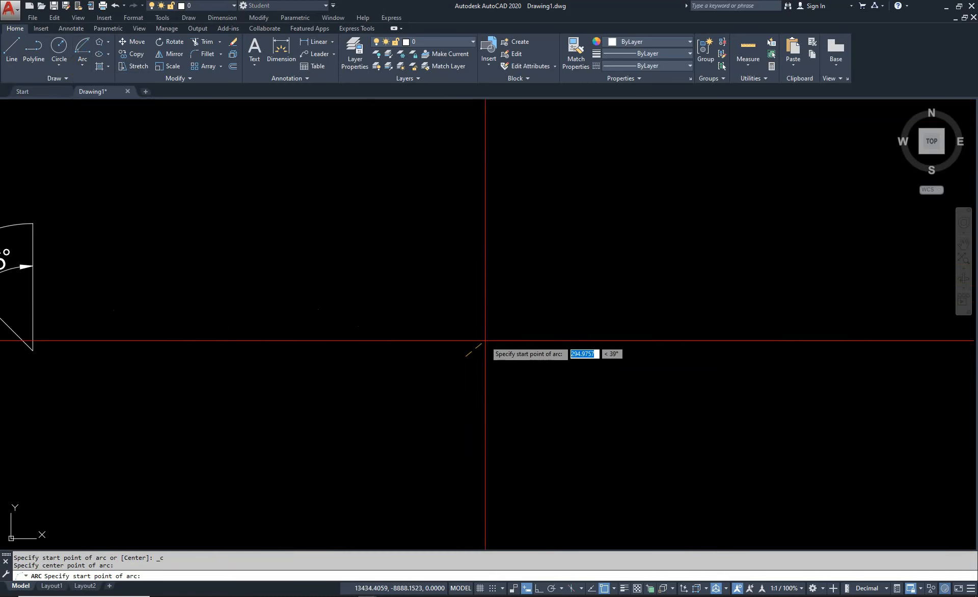
pyautogui.click(564, 304)
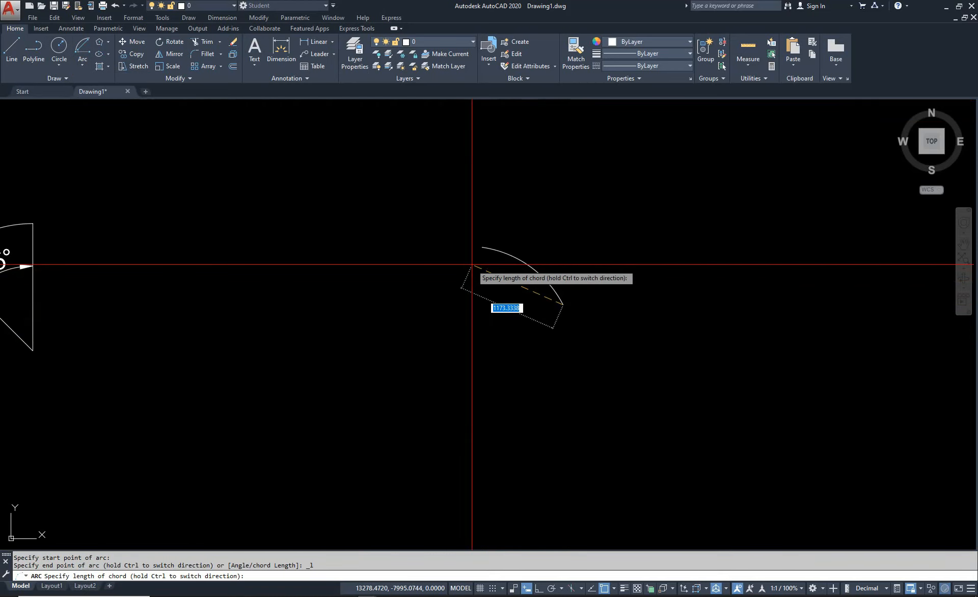
pyautogui.write('1200')
pyautogui.press('Return')
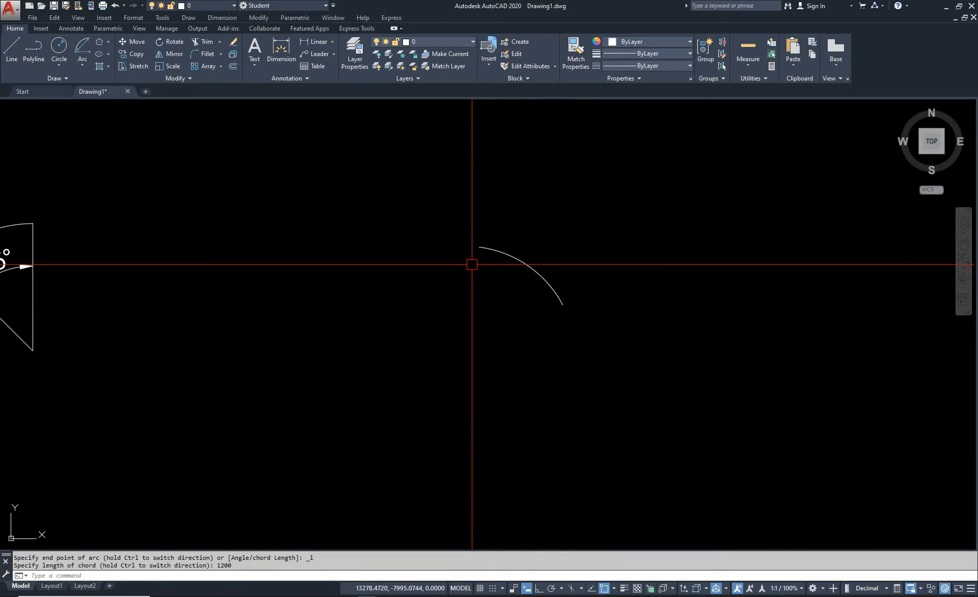
# Use the Continue arc option to add a tangent arc from the 1200 chord arc's upper end, sweeping left and slightly downward
pyautogui.click(83, 66)
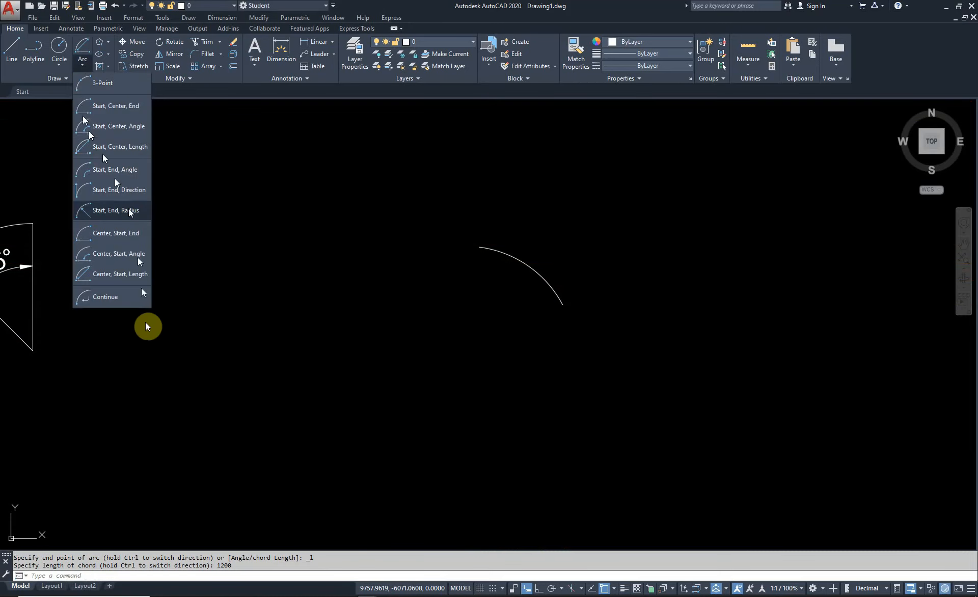
pyautogui.click(110, 297)
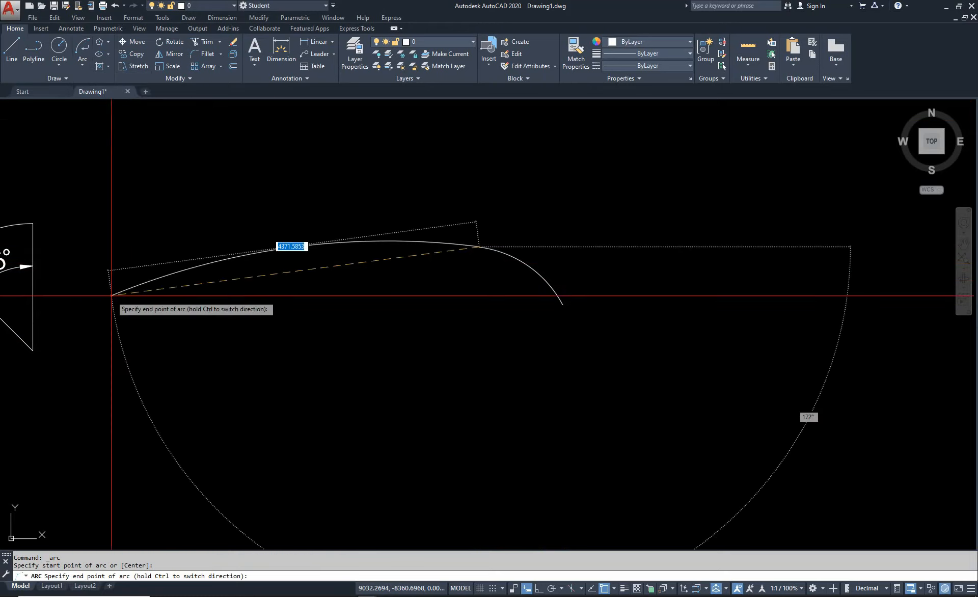
pyautogui.click(255, 293)
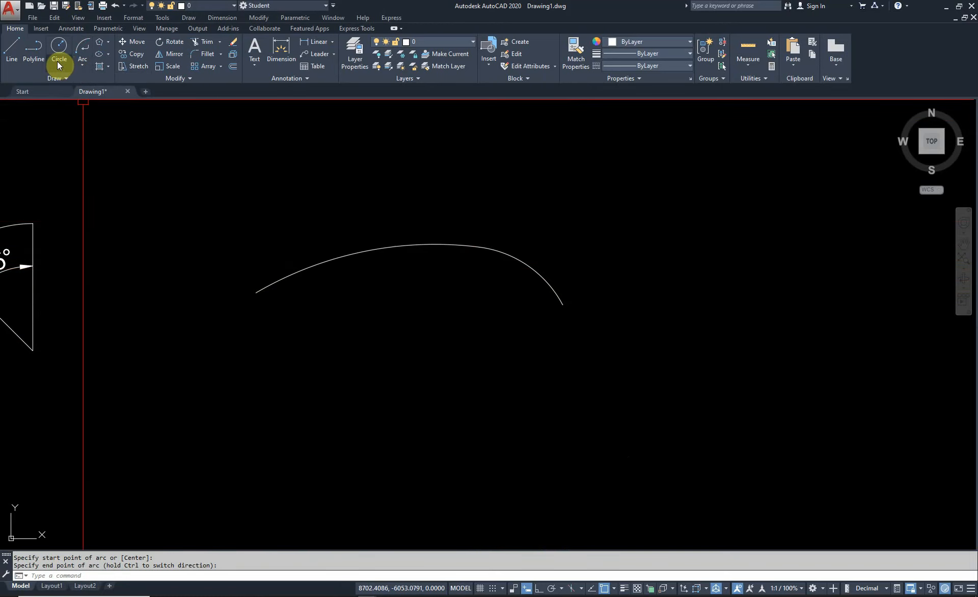
# Extend the chain with two more Continue arcs, one dipping and rising toward the upper left, the other looping back over to the right
pyautogui.click(82, 66)
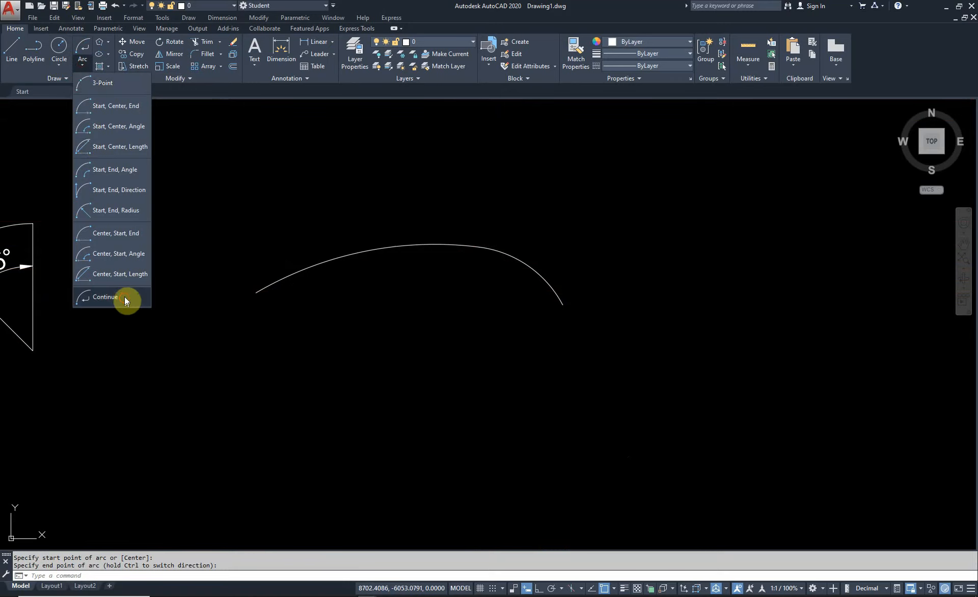
pyautogui.click(126, 299)
pyautogui.click(85, 176)
pyautogui.scroll(-6, 270, 473)
pyautogui.scroll(4, 212, 388)
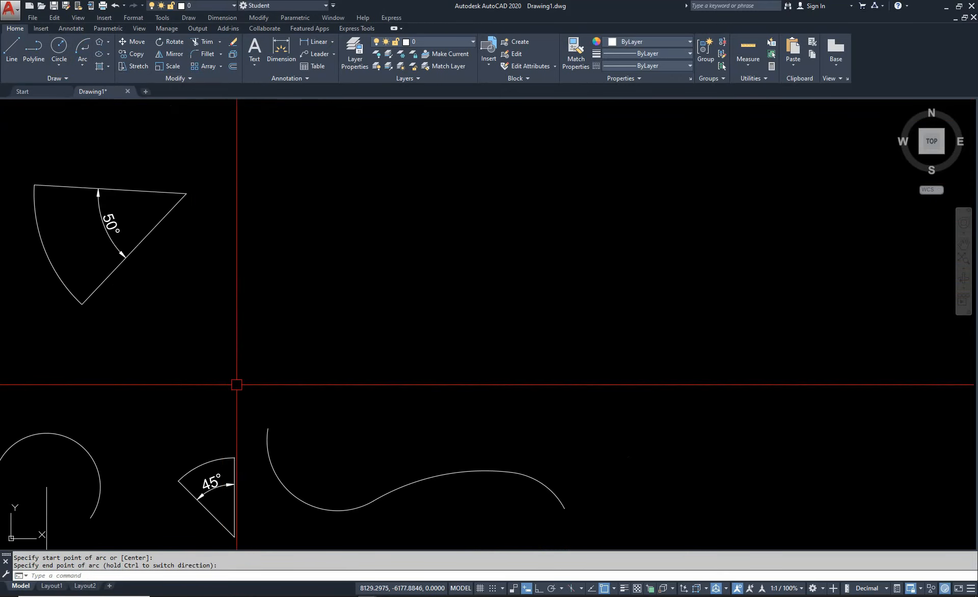
pyautogui.click(82, 66)
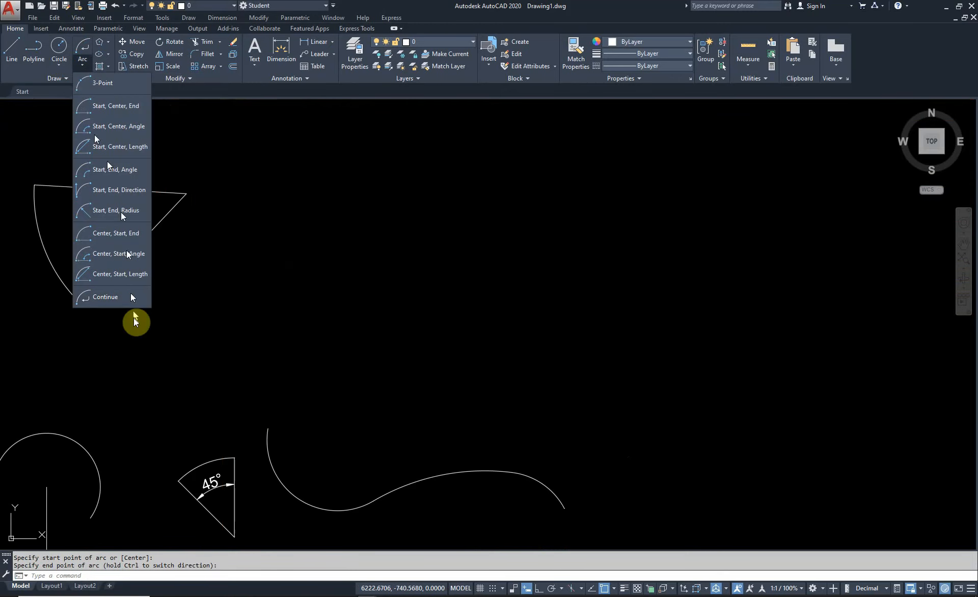
pyautogui.click(127, 300)
pyautogui.click(437, 356)
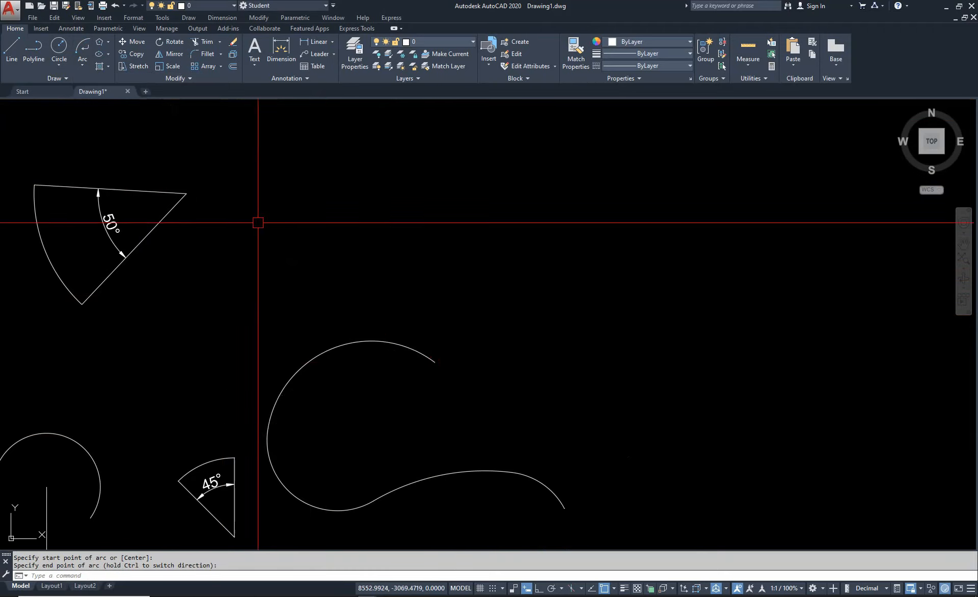
# Draw a large 3-Point arc in the empty area below and to the right of the existing shapes
pyautogui.scroll(-8, 275, 229)
pyautogui.write('a')
pyautogui.press('Return')
pyautogui.click(360, 309)
pyautogui.click(450, 301)
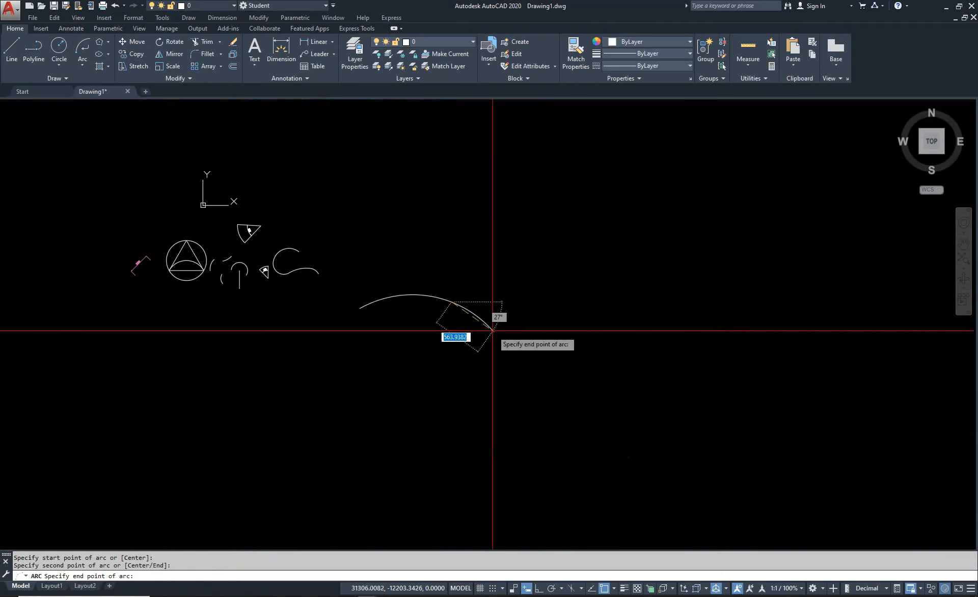
pyautogui.click(520, 371)
pyautogui.press('Escape')
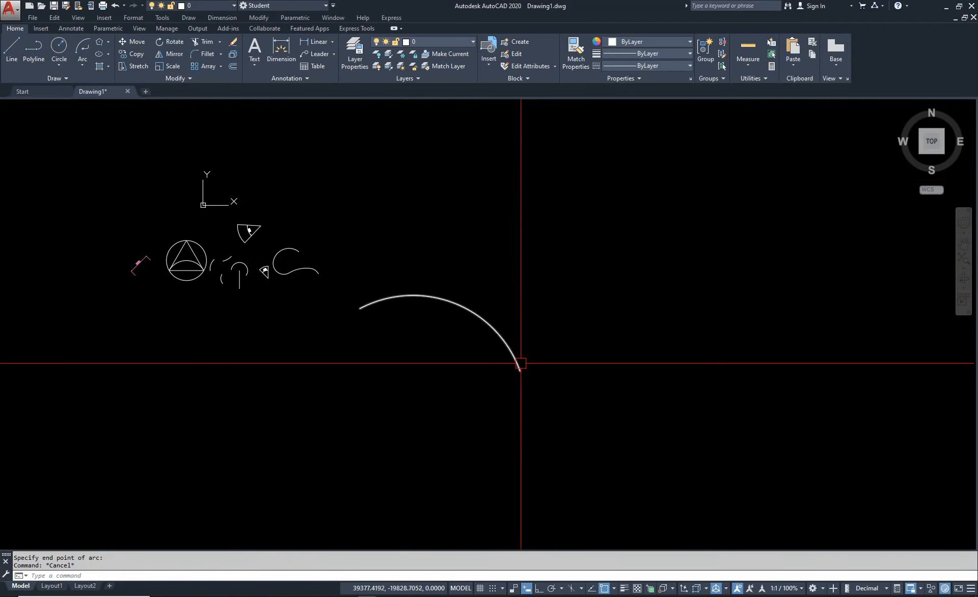
# Add a tangent Continue arc from the large arc's lower end, curving down to the right into an S-shape
pyautogui.click(82, 65)
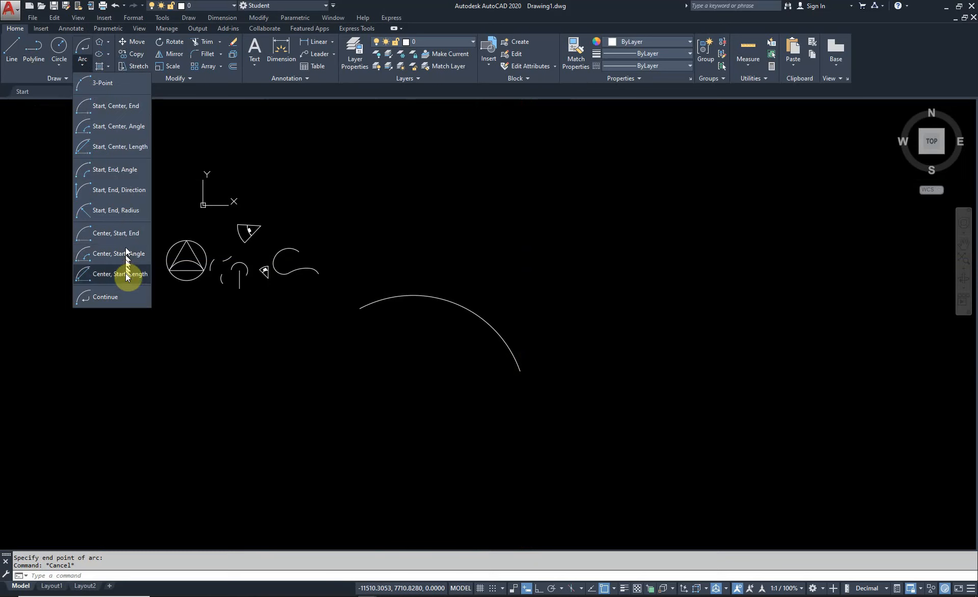
pyautogui.click(125, 294)
pyautogui.click(610, 471)
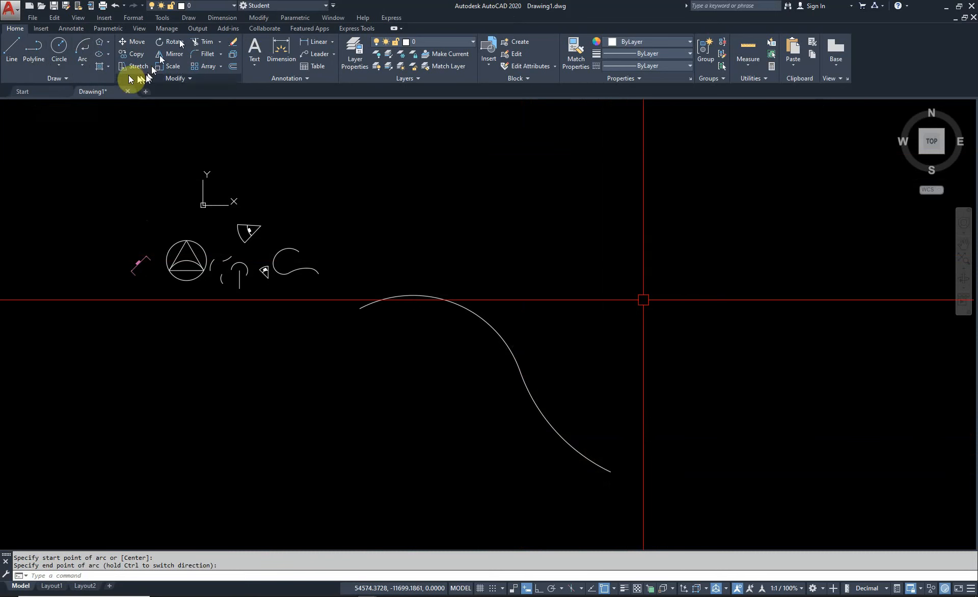
pyautogui.click(84, 66)
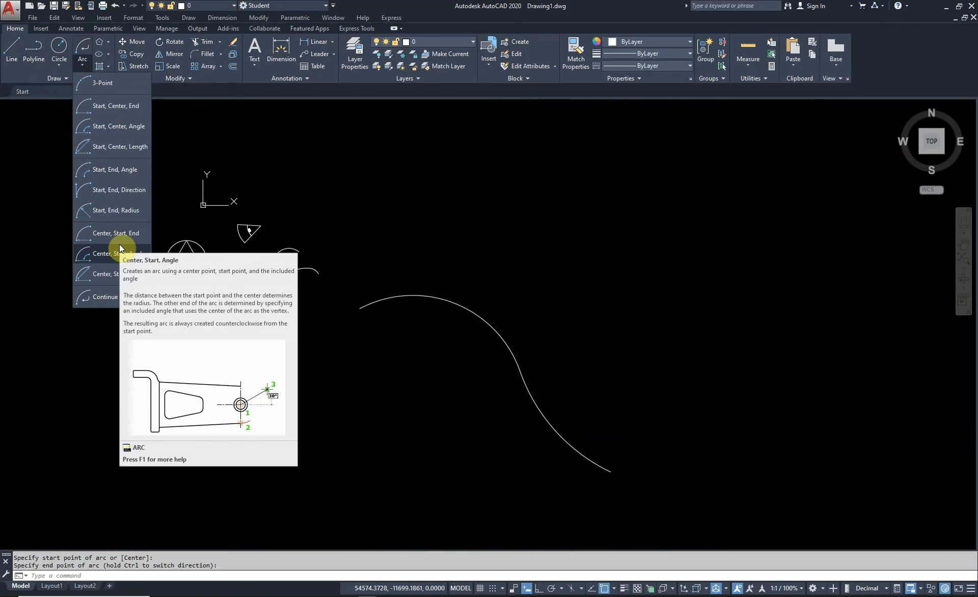
pyautogui.click(572, 209)
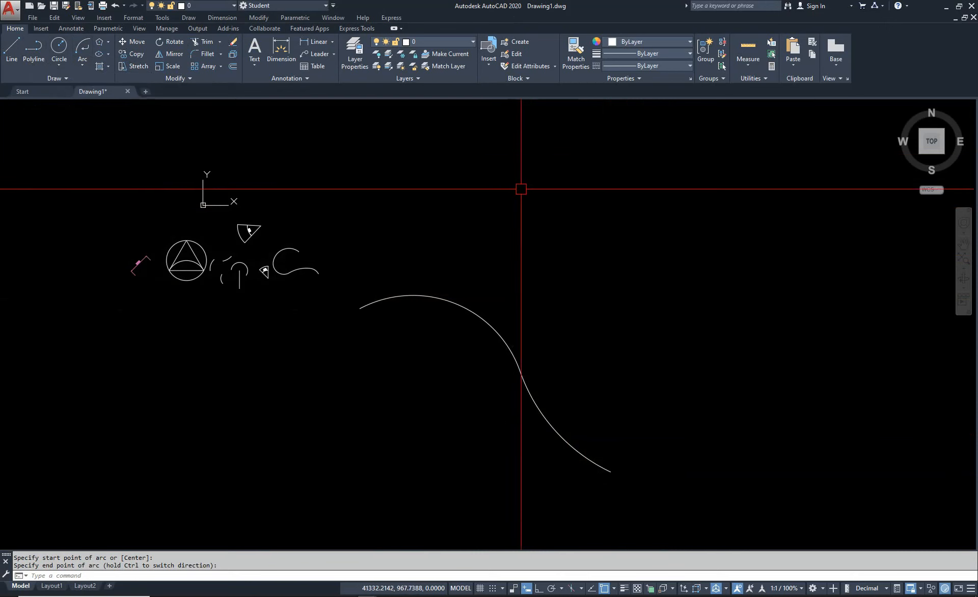